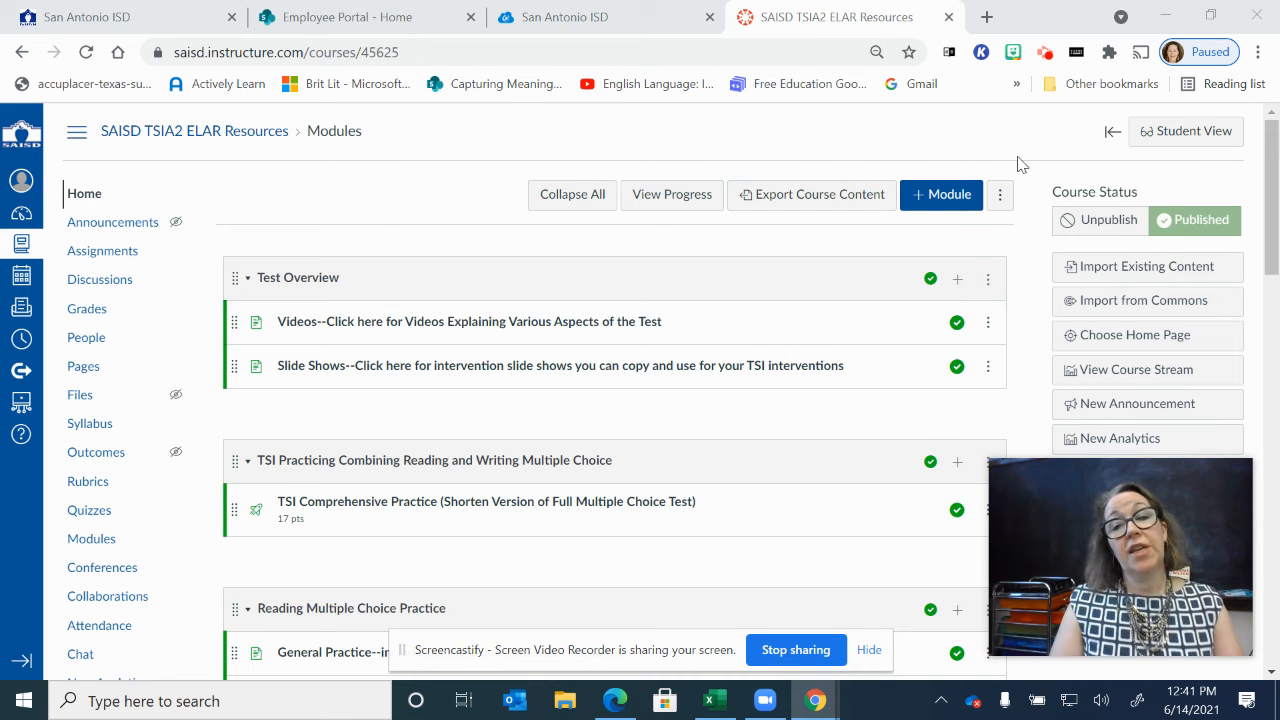
Open the list of question banks for the course from its Quizzes page.
{"action": "left_click", "coordinate": [1001, 198]}
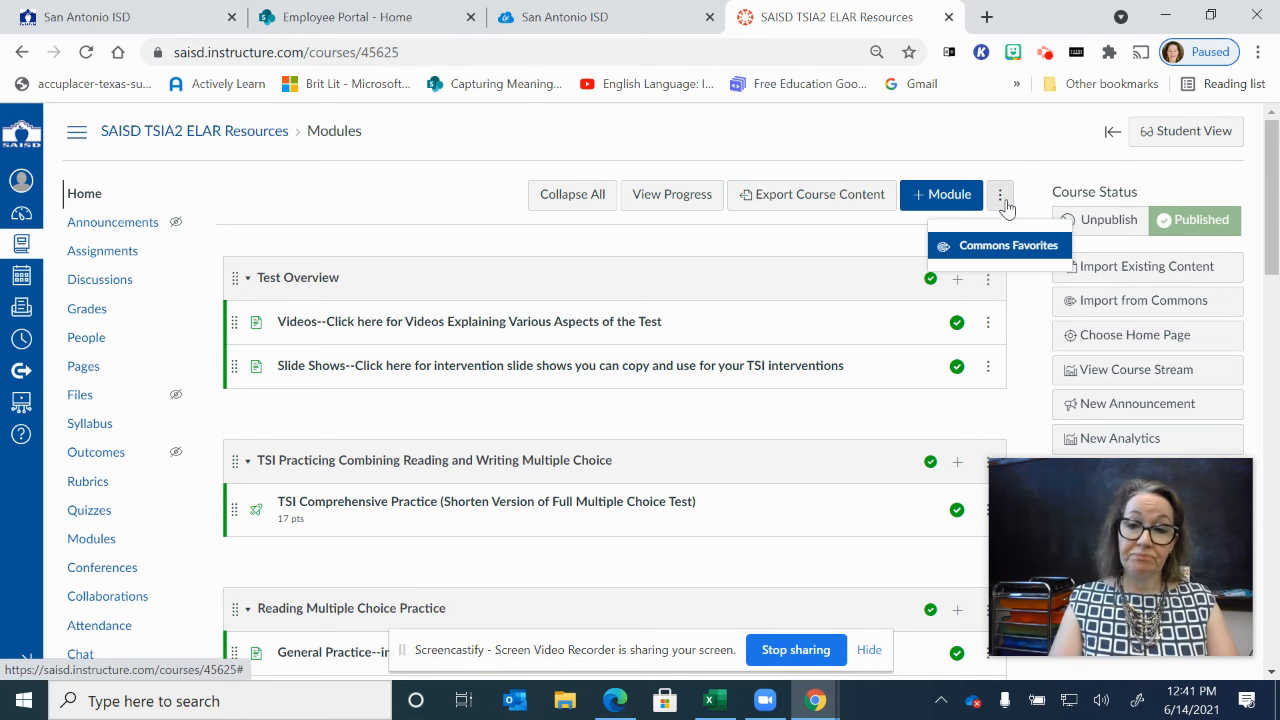
{"action": "left_click", "coordinate": [430, 247]}
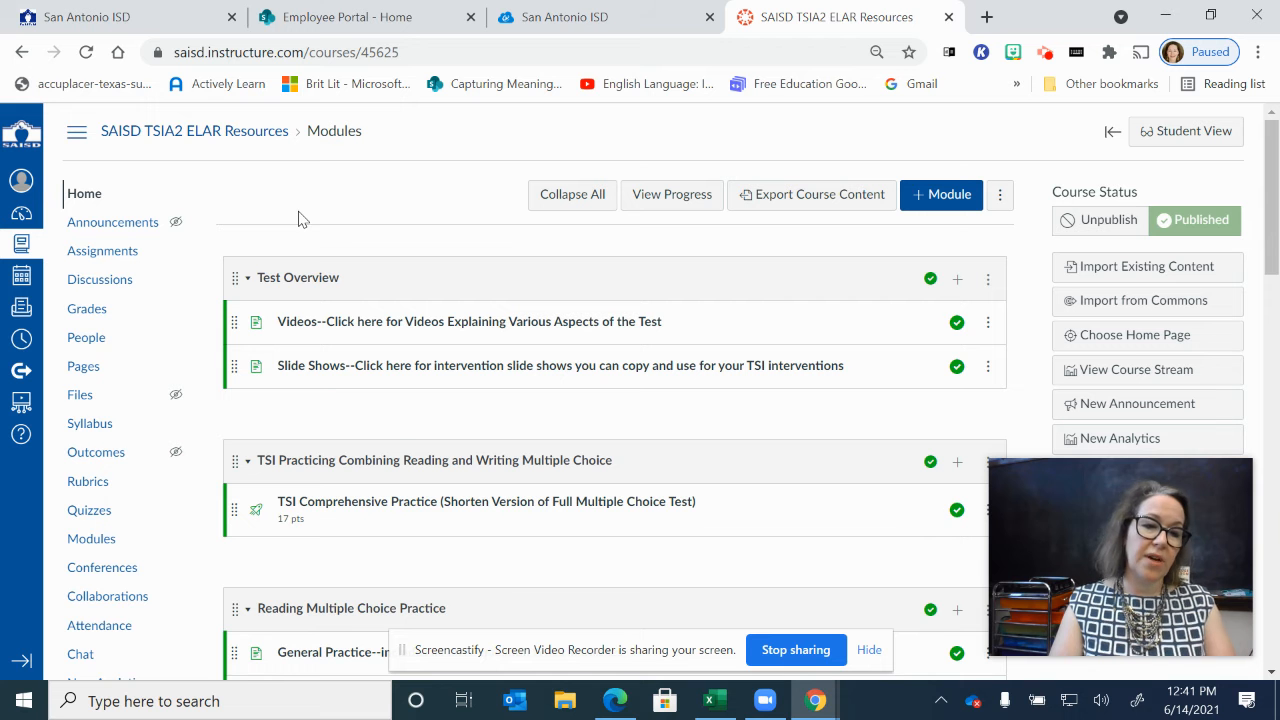
{"action": "left_click", "coordinate": [100, 518]}
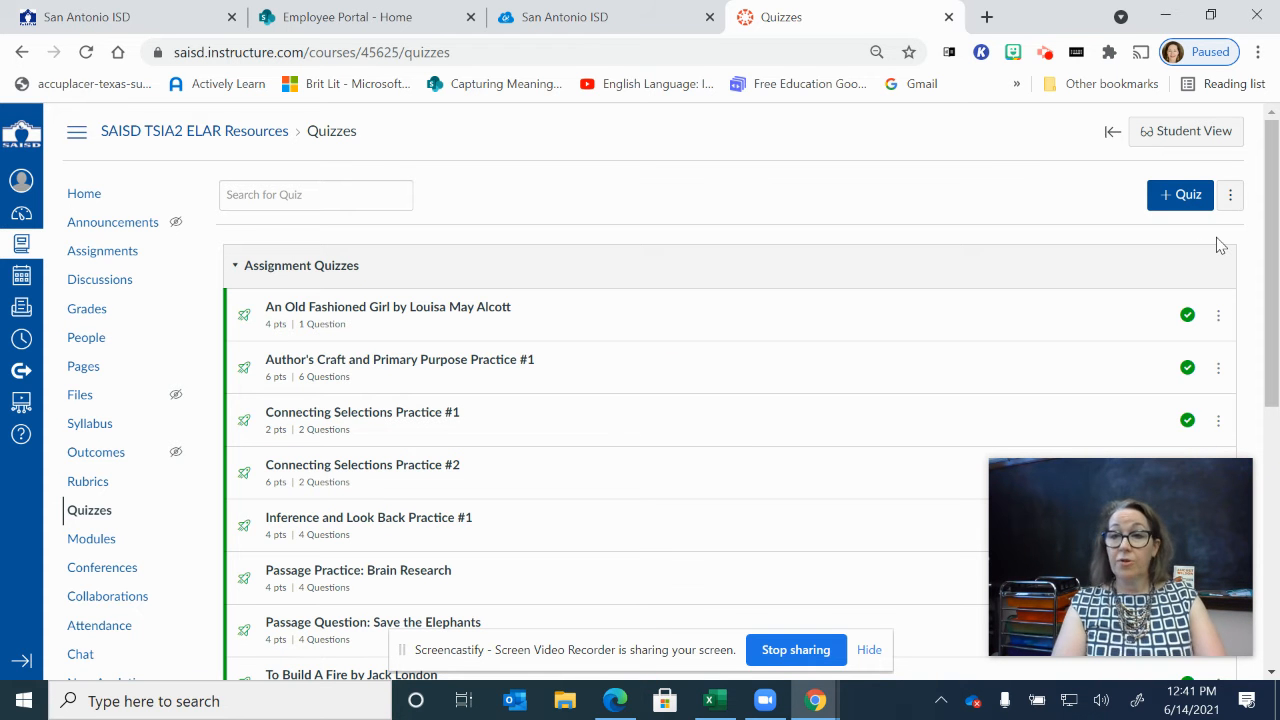
{"action": "left_click", "coordinate": [1231, 197]}
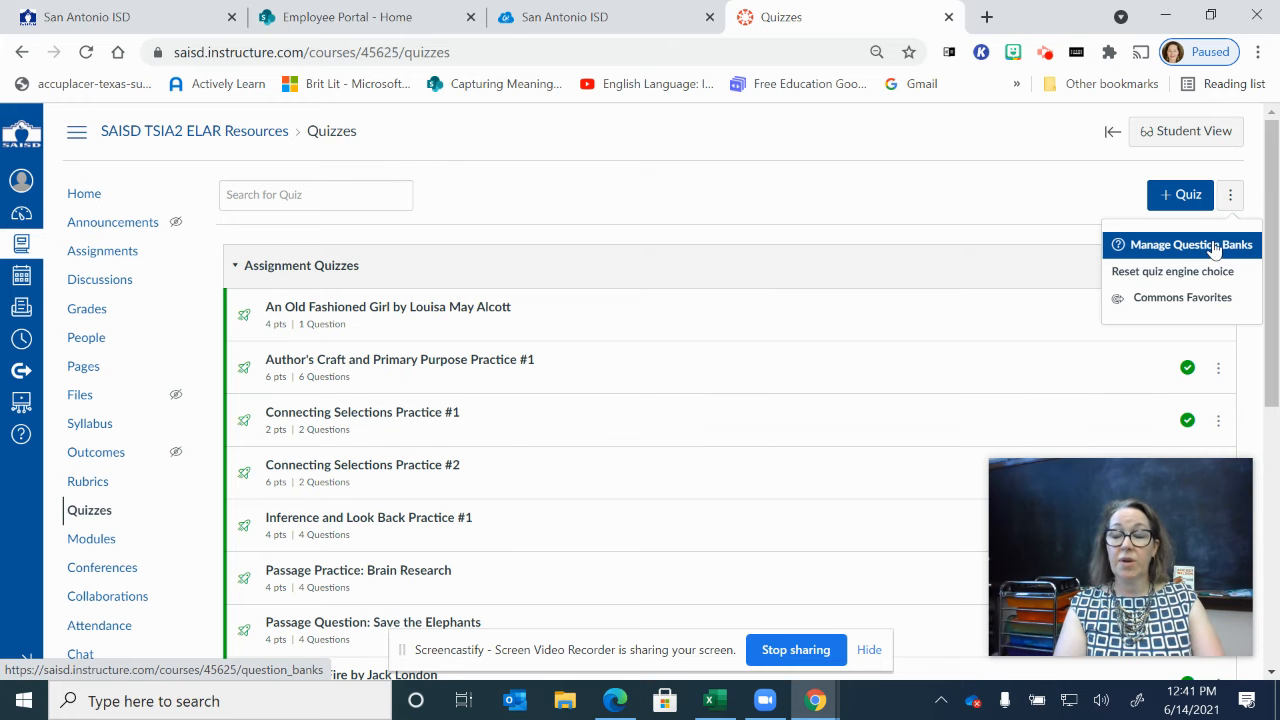
{"action": "left_click", "coordinate": [1215, 251]}
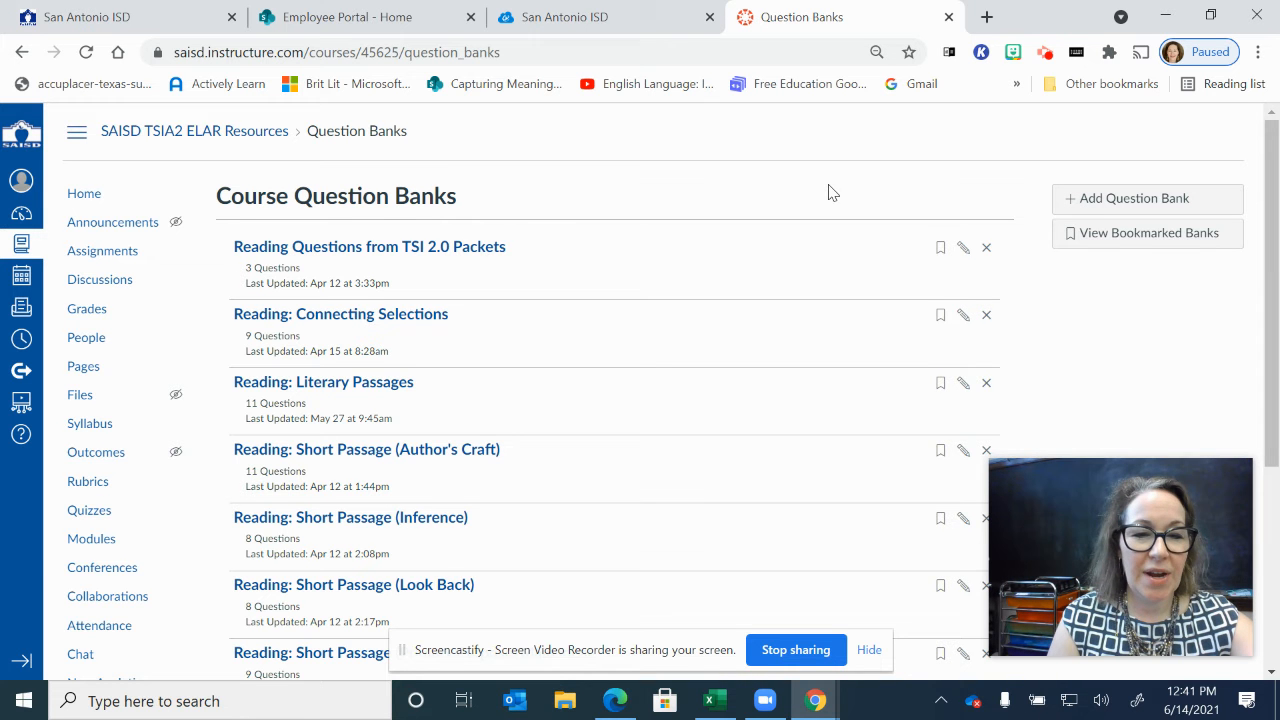
Look through the course question banks and examine the paired-passage question in the Reading: Connecting Selections bank.
{"action": "scroll", "coordinate": [640, 390], "scroll_direction": "down", "scroll_amount": 1}
{"action": "scroll", "coordinate": [640, 390], "scroll_direction": "down", "scroll_amount": 2}
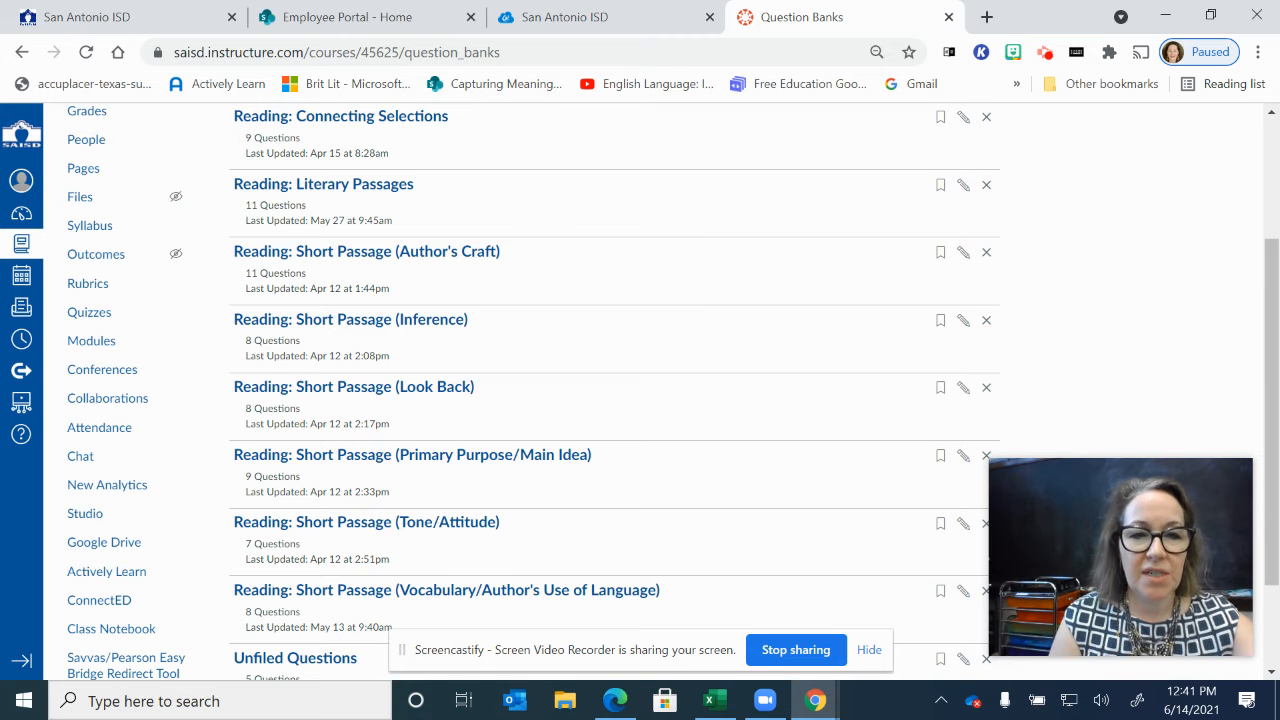
{"action": "scroll", "coordinate": [640, 390], "scroll_direction": "up", "scroll_amount": 1}
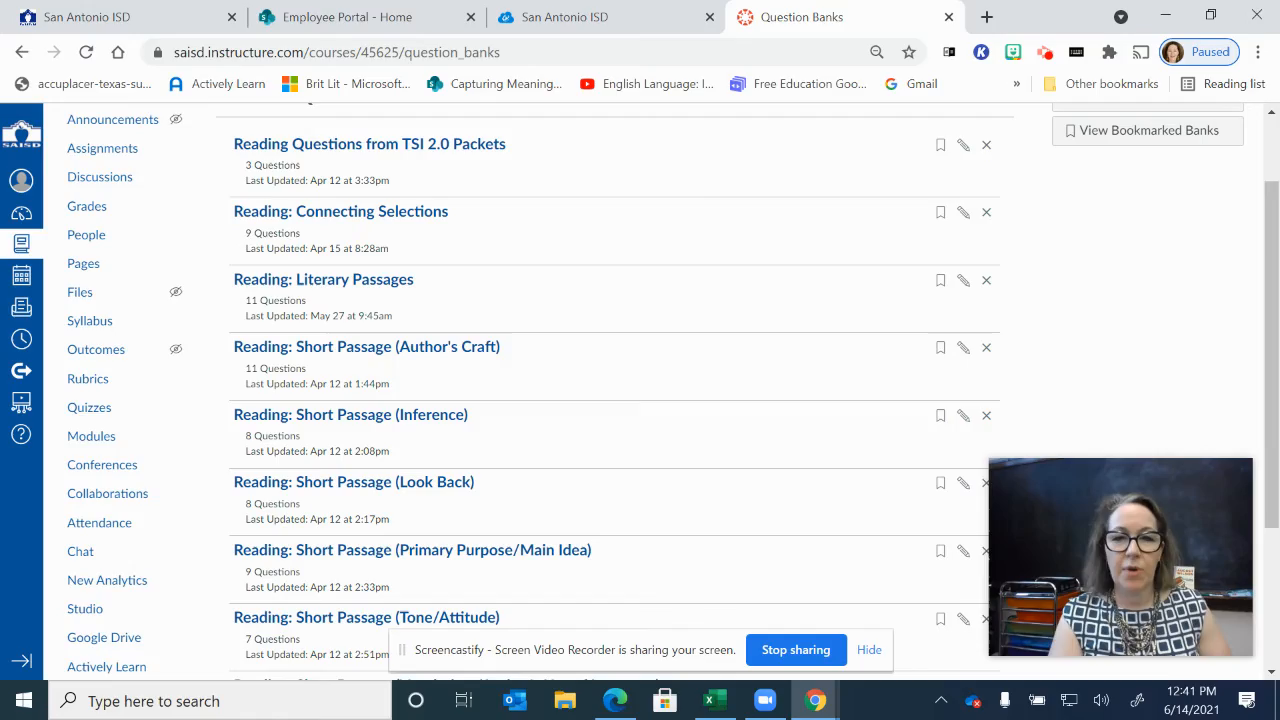
{"action": "scroll", "coordinate": [640, 390], "scroll_direction": "down", "scroll_amount": 1}
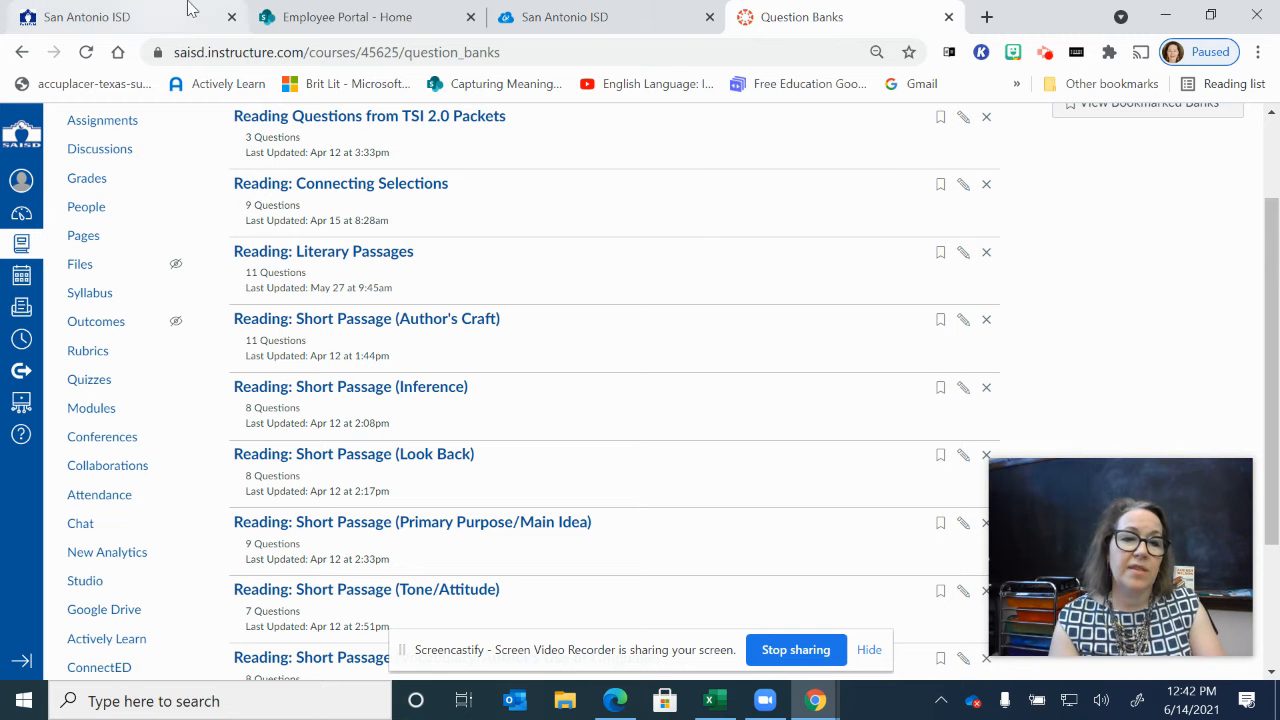
{"action": "left_click", "coordinate": [374, 190]}
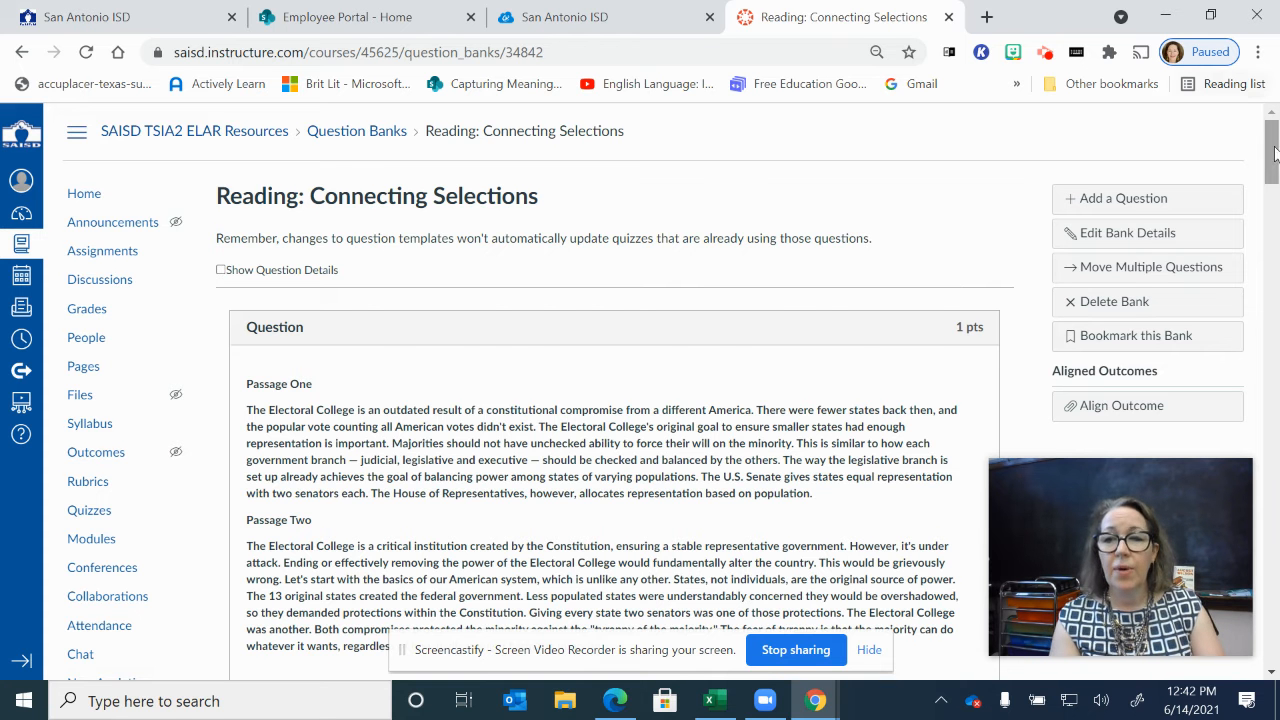
{"action": "left_click_drag", "start_coordinate": [1274, 150], "coordinate": [1274, 172]}
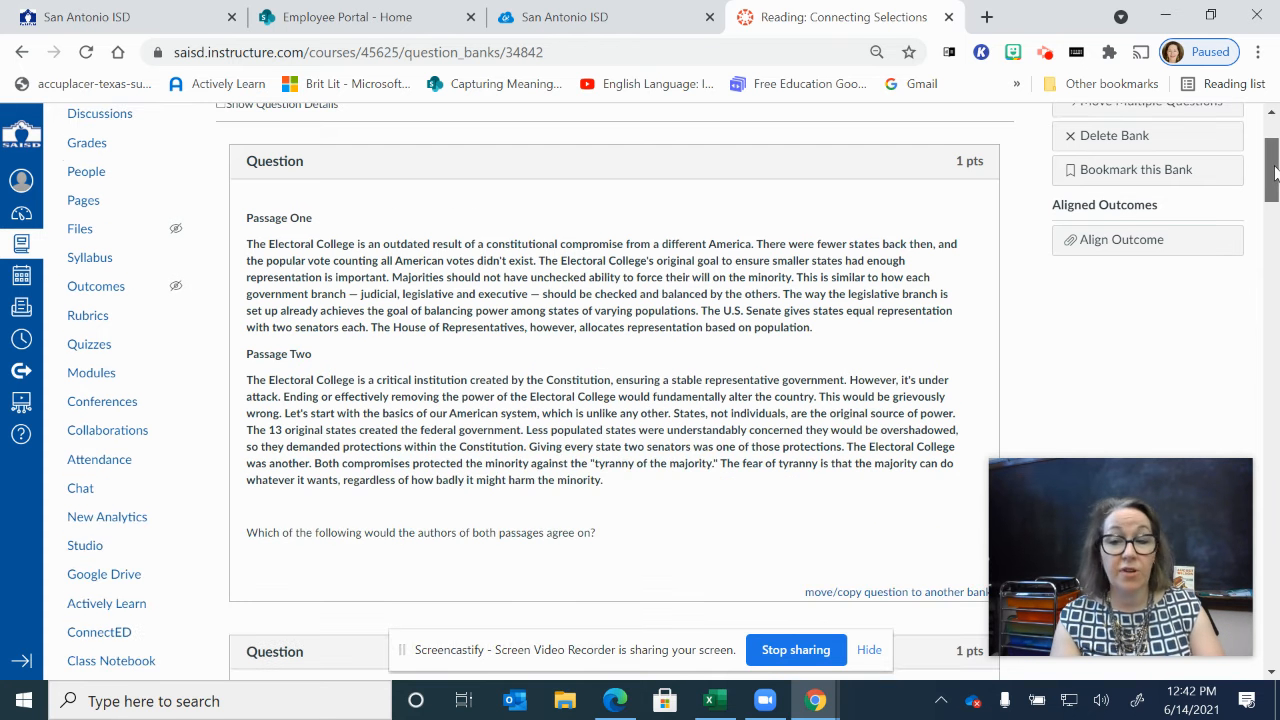
{"action": "left_click_drag", "start_coordinate": [1274, 172], "coordinate": [1256, 150]}
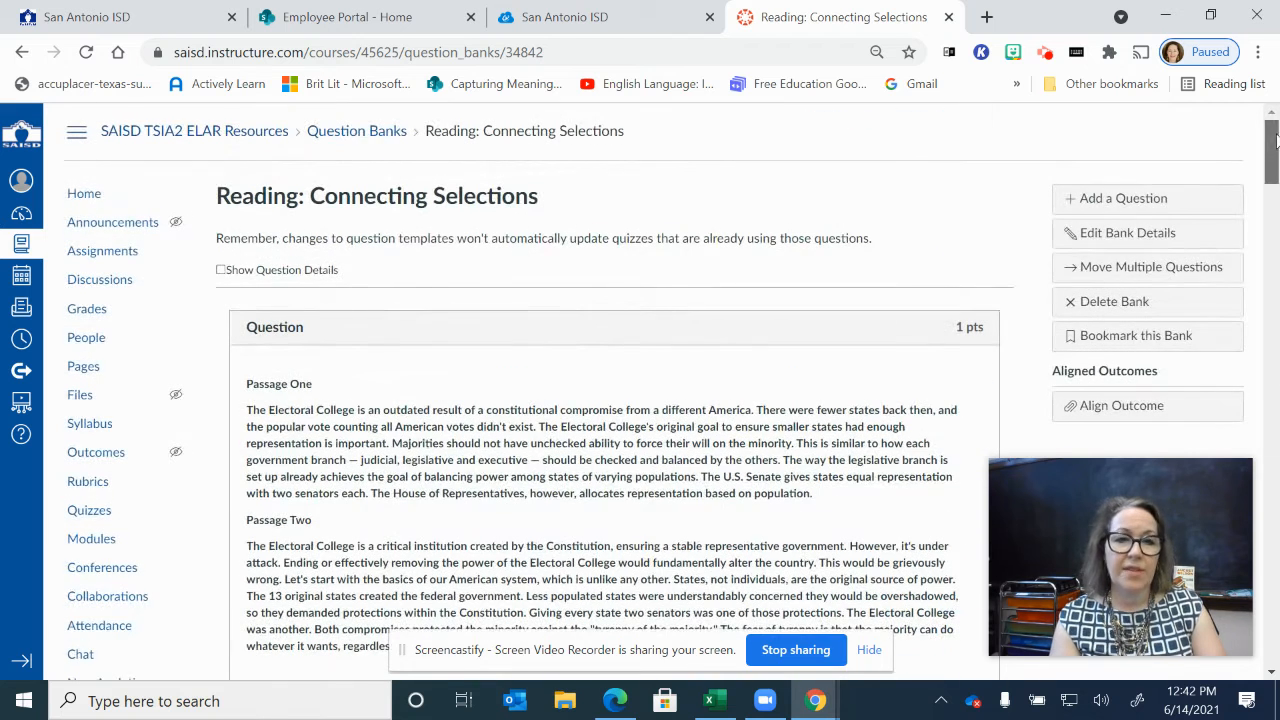
{"action": "left_click", "coordinate": [368, 136]}
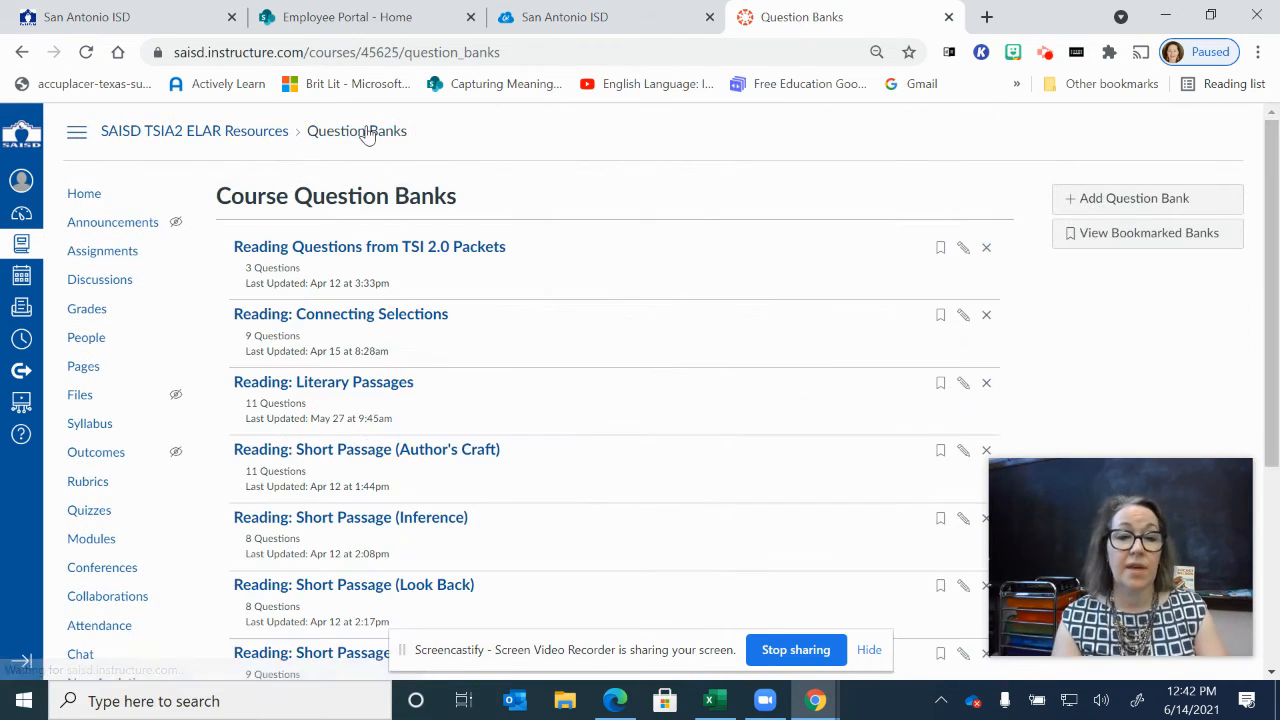
Examine the passages and their questions in the Reading: Literary Passages bank, and return to the list of question banks.
{"action": "left_click", "coordinate": [401, 391]}
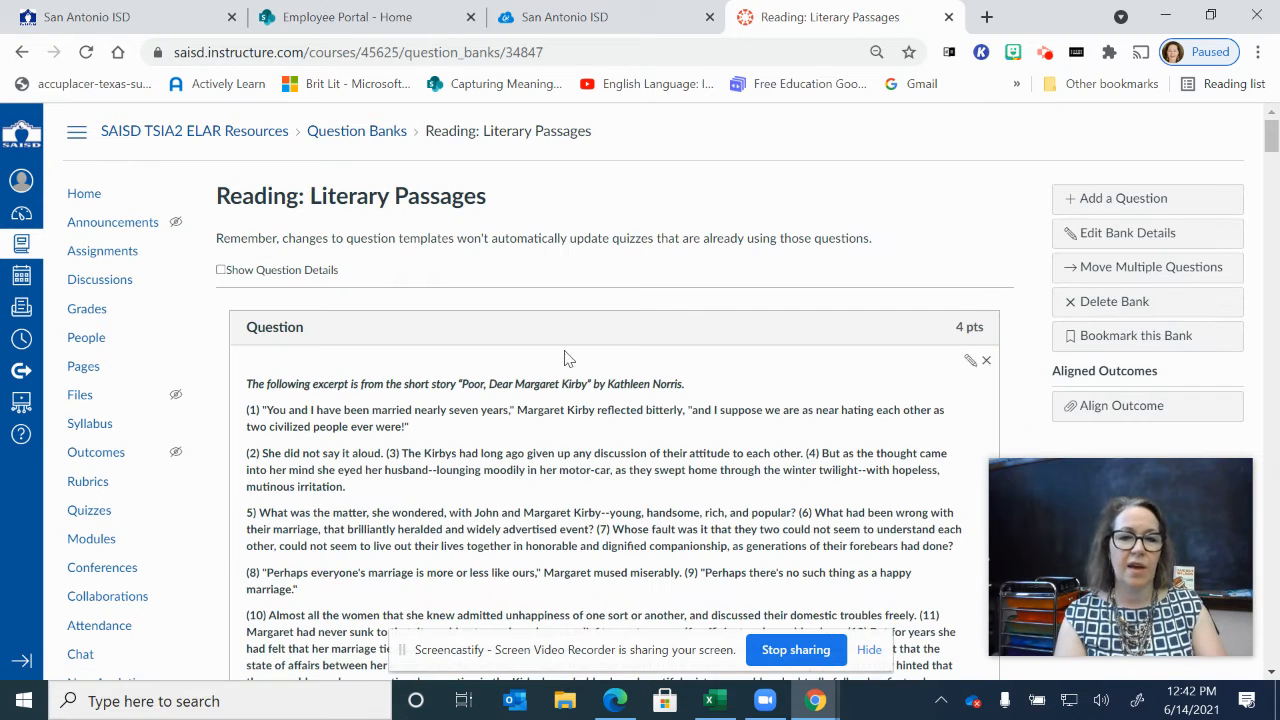
{"action": "left_click_drag", "start_coordinate": [1273, 133], "coordinate": [1275, 183]}
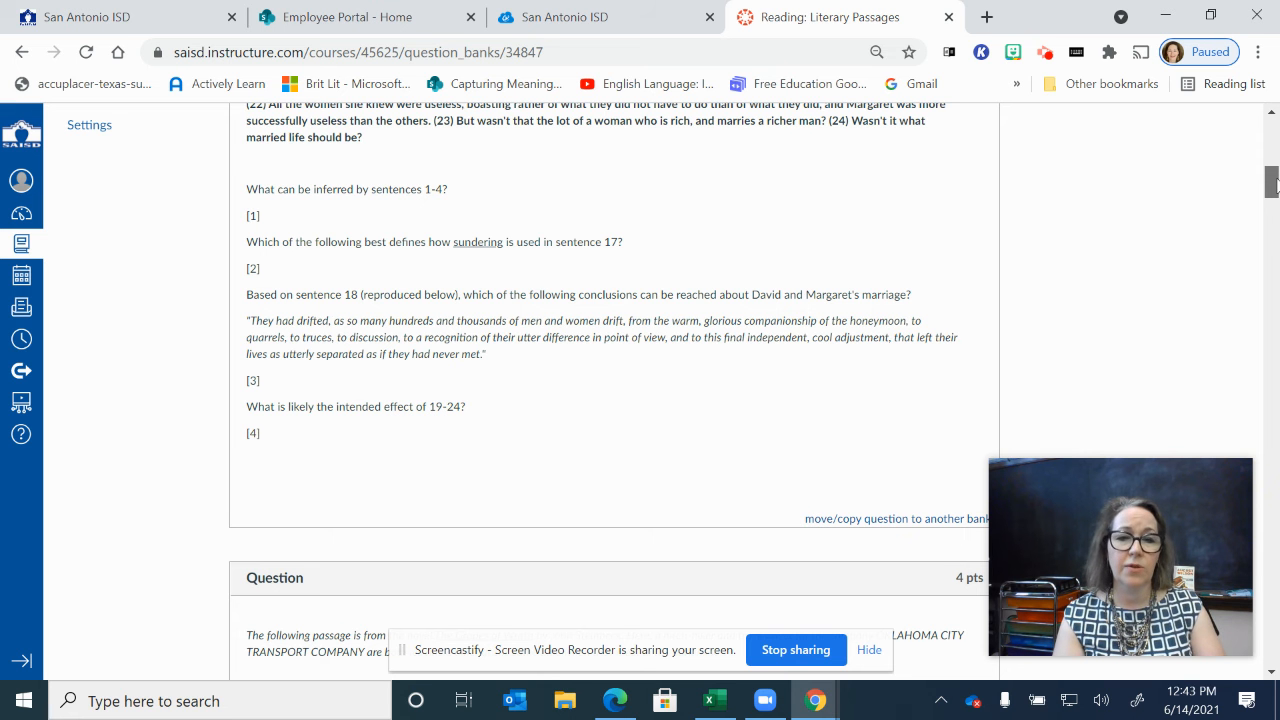
{"action": "left_click_drag", "start_coordinate": [1276, 183], "coordinate": [1275, 252]}
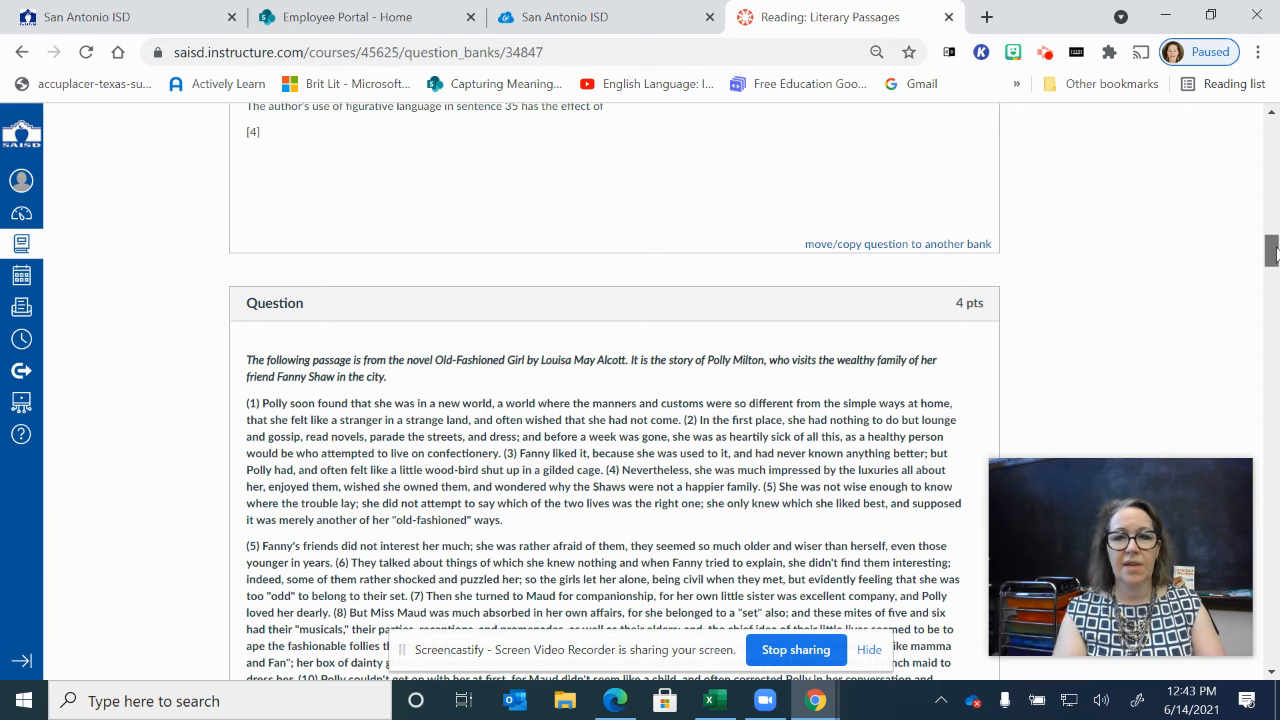
{"action": "left_click_drag", "start_coordinate": [1274, 254], "coordinate": [1274, 307]}
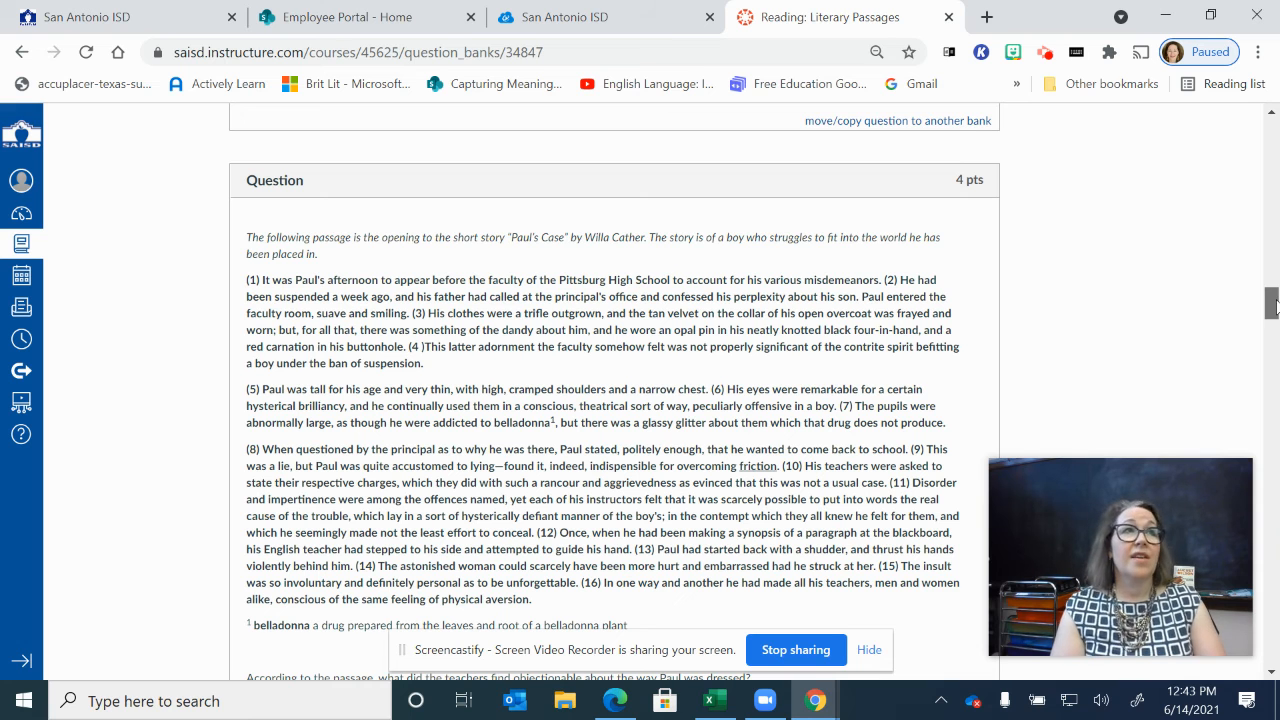
{"action": "left_click_drag", "start_coordinate": [1274, 307], "coordinate": [1257, 88]}
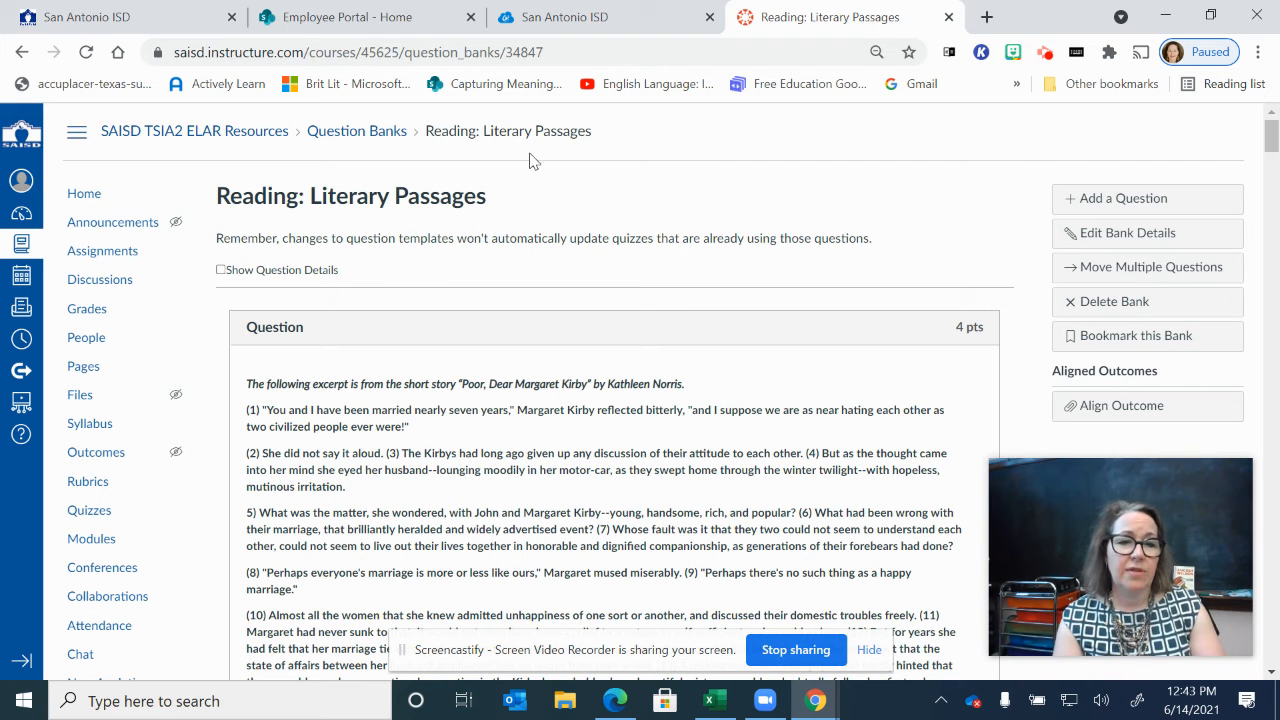
{"action": "left_click", "coordinate": [360, 138]}
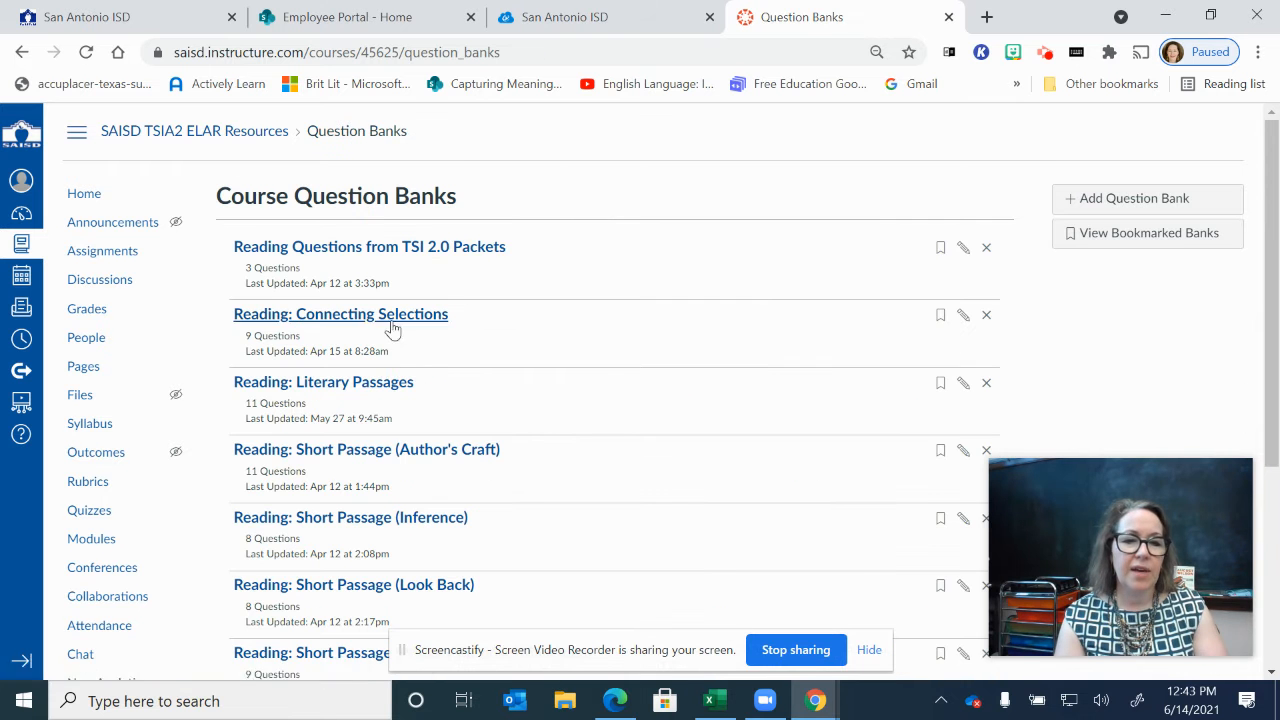
Review the remaining question banks, from the short-passage reading banks down to Writing Passage Questions.
{"action": "left_click_drag", "start_coordinate": [1272, 236], "coordinate": [1272, 358]}
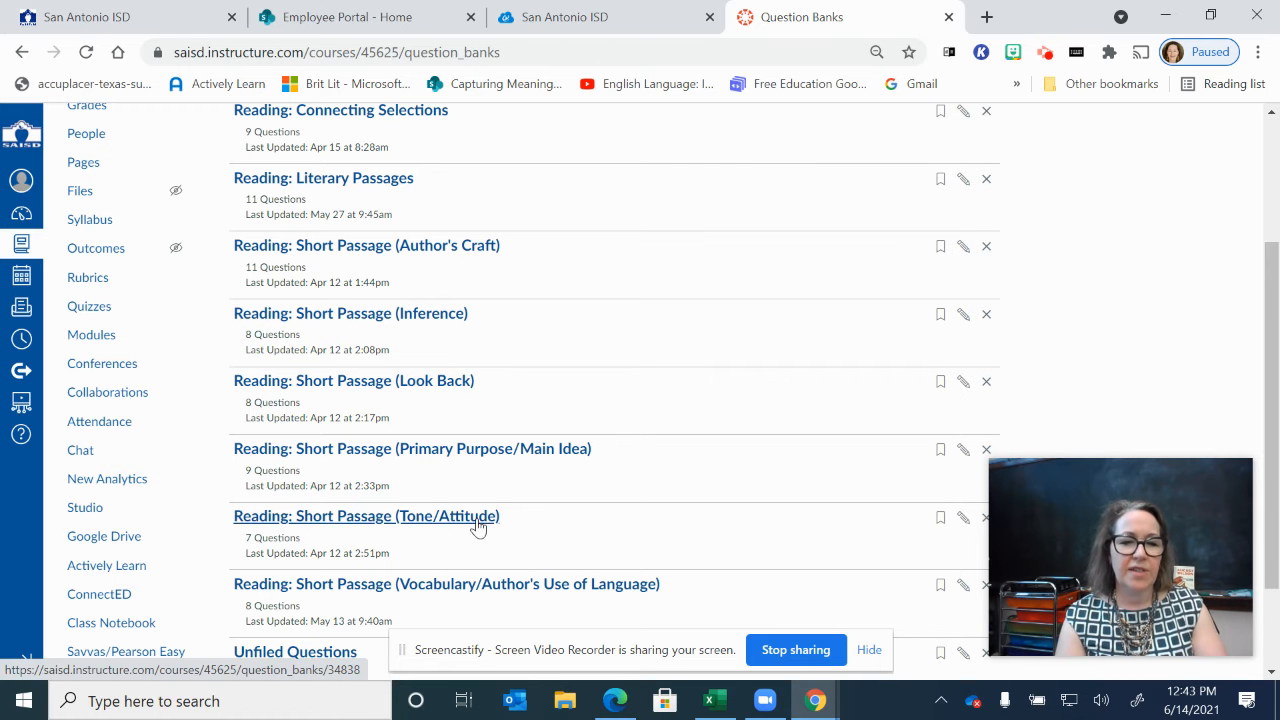
{"action": "left_click_drag", "start_coordinate": [1270, 447], "coordinate": [1277, 507]}
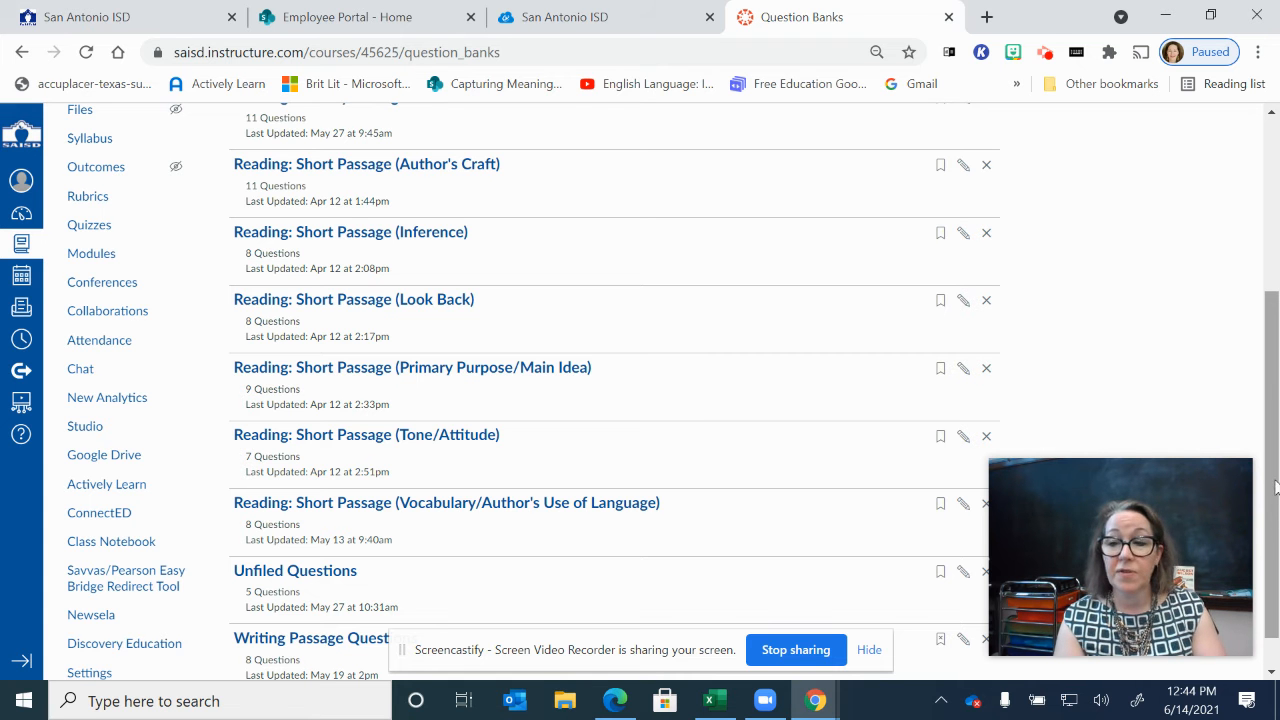
{"action": "left_click_drag", "start_coordinate": [1272, 475], "coordinate": [1275, 541]}
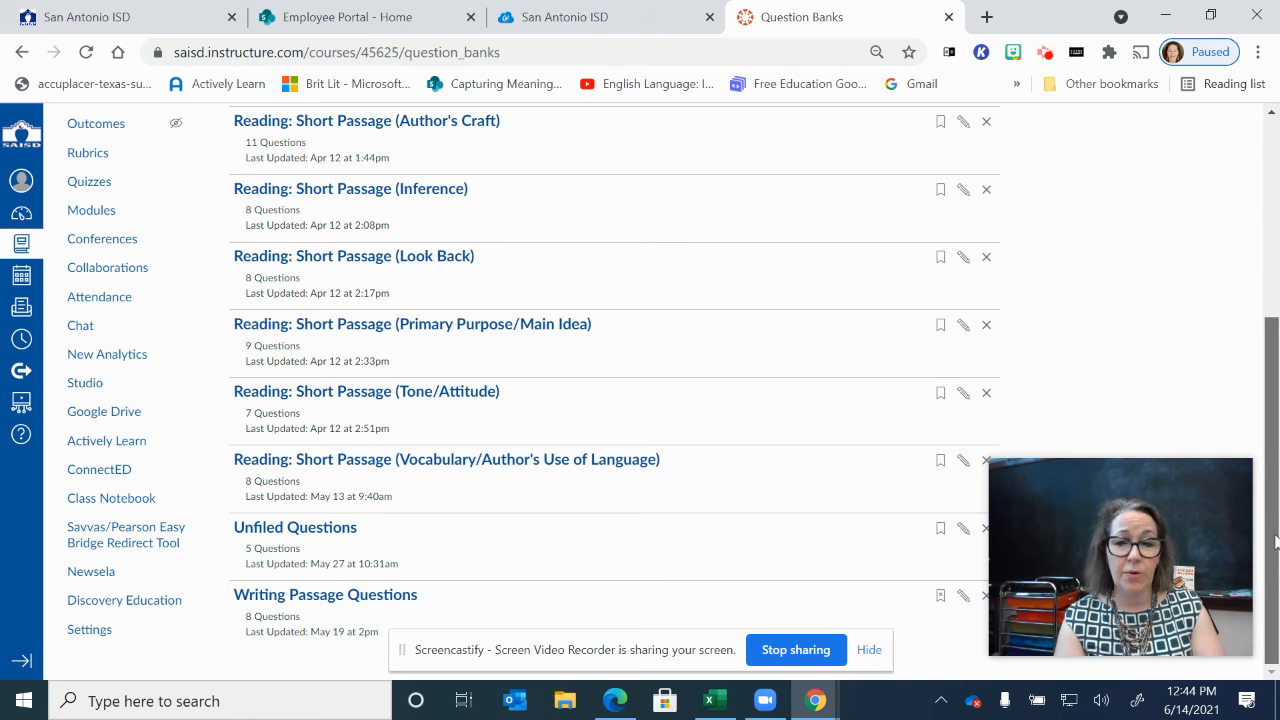
{"action": "left_click_drag", "start_coordinate": [1275, 541], "coordinate": [1270, 491]}
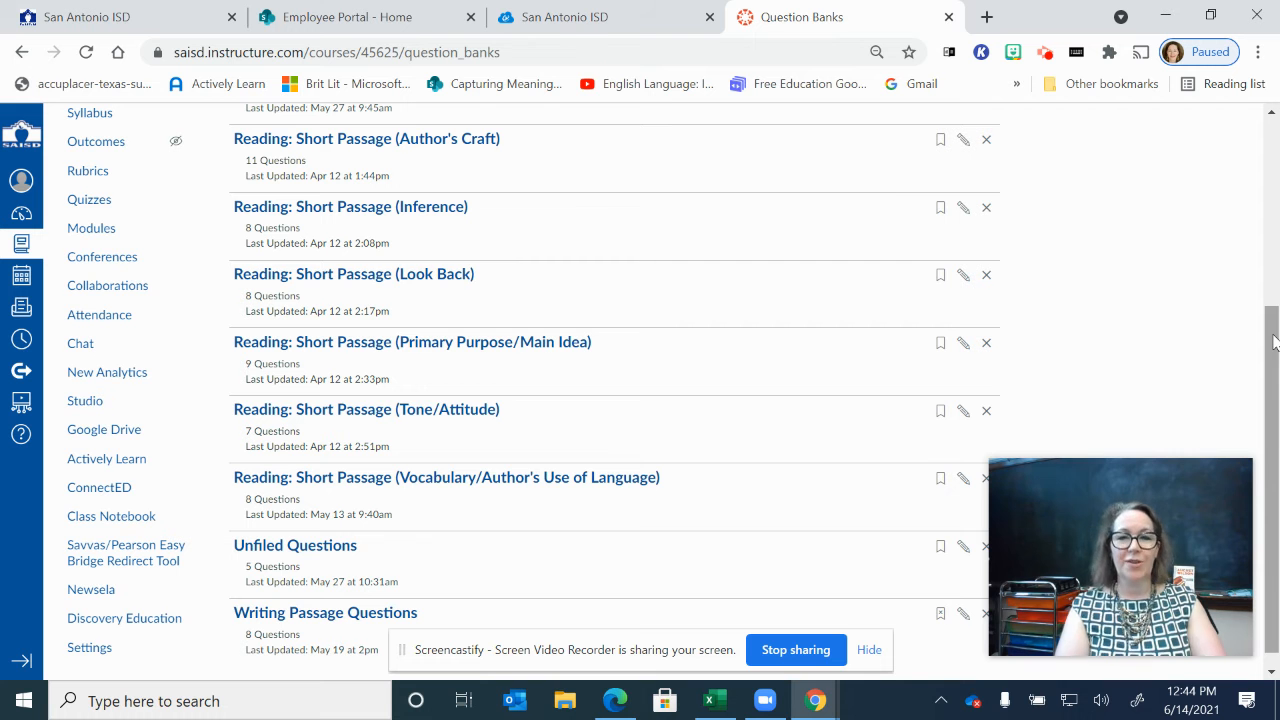
{"action": "left_click_drag", "start_coordinate": [1275, 342], "coordinate": [1273, 103]}
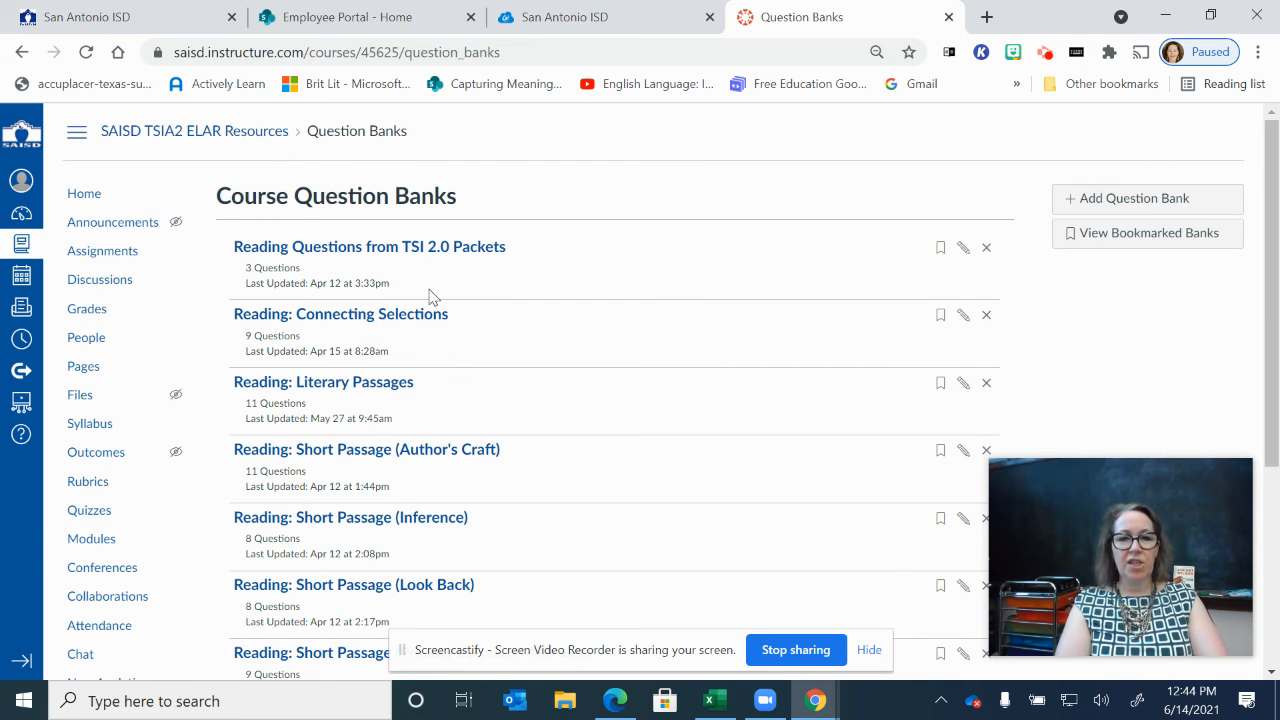
Create a new quiz with the Classic Quizzes engine and look over its detail settings.
{"action": "left_click", "coordinate": [89, 514]}
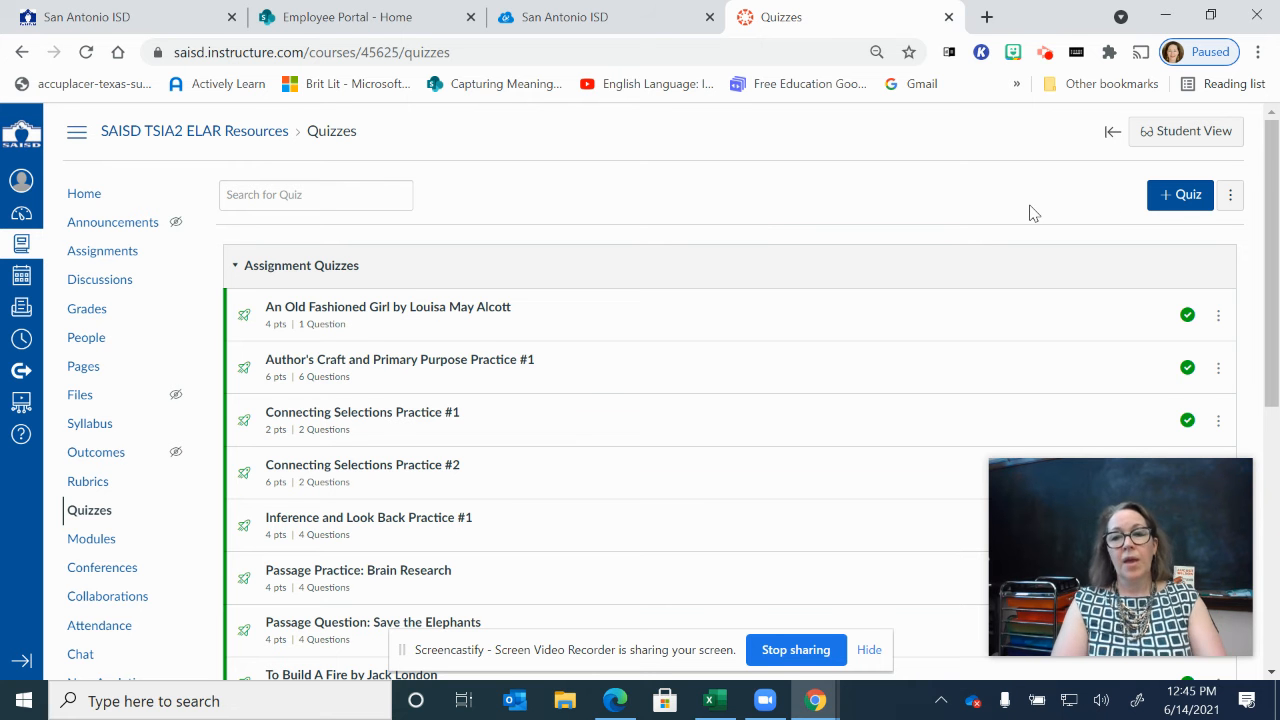
{"action": "left_click", "coordinate": [1176, 201]}
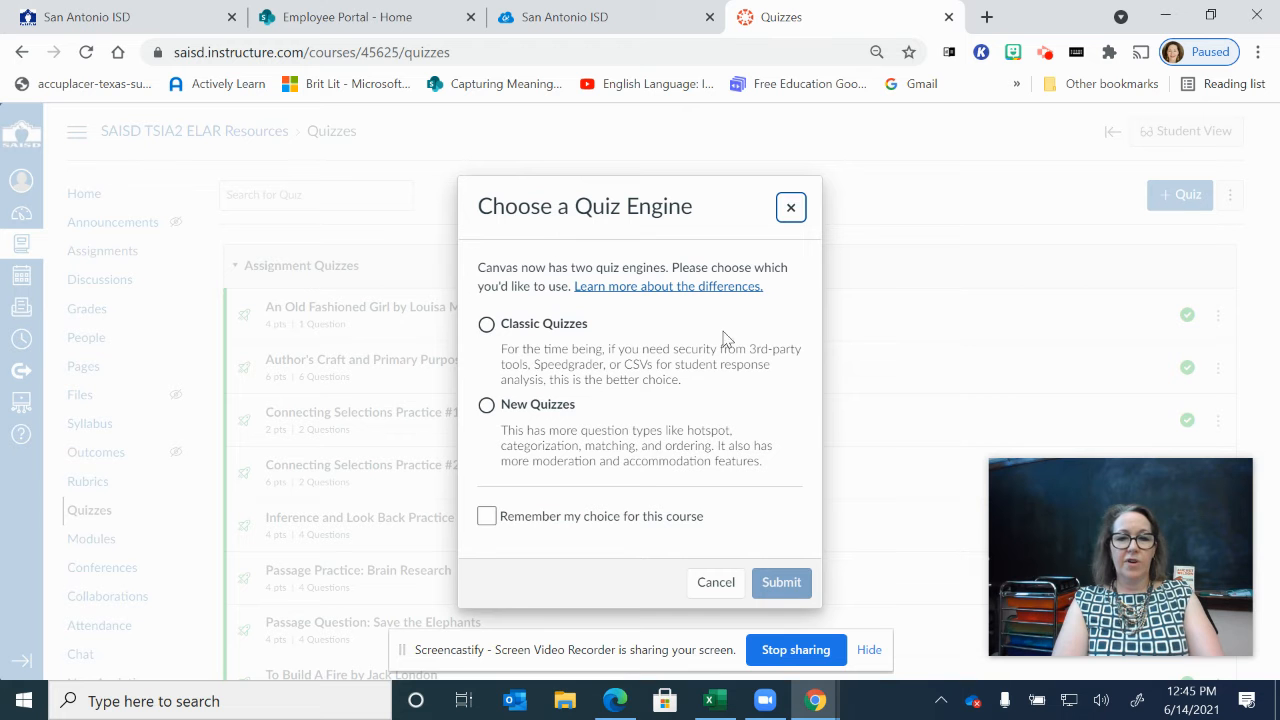
{"action": "left_click", "coordinate": [487, 325]}
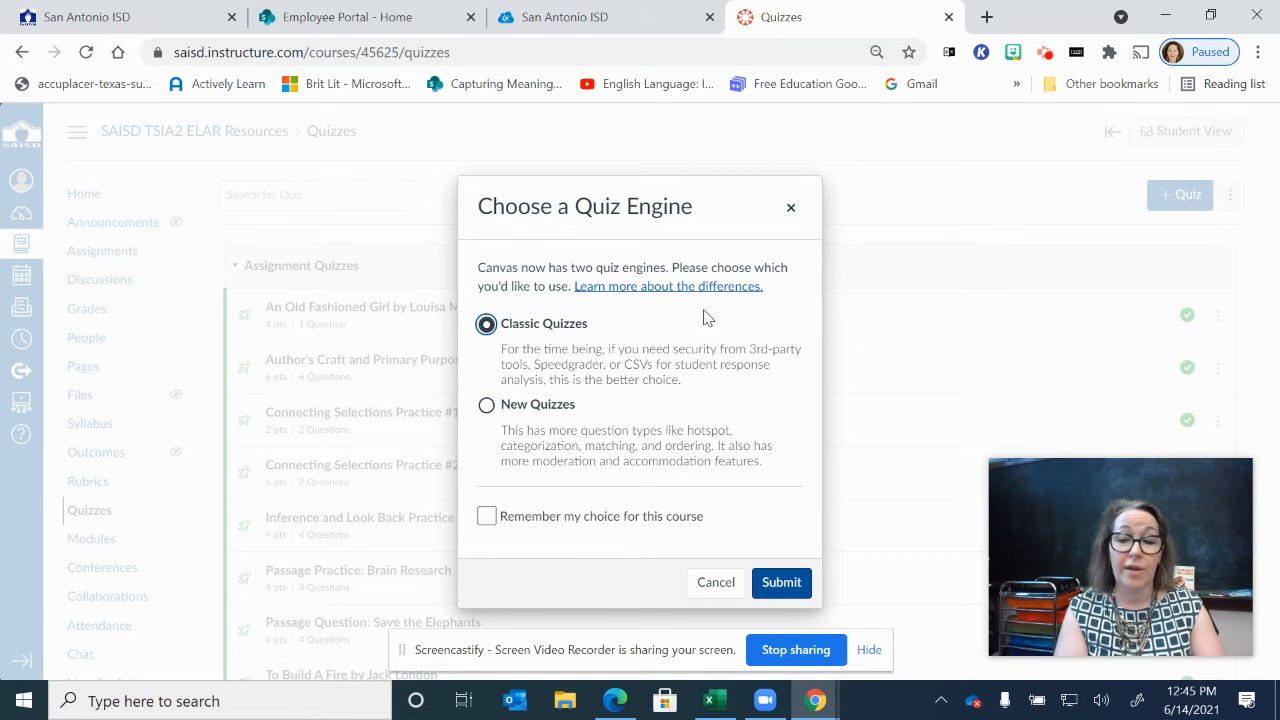
{"action": "left_click", "coordinate": [782, 585]}
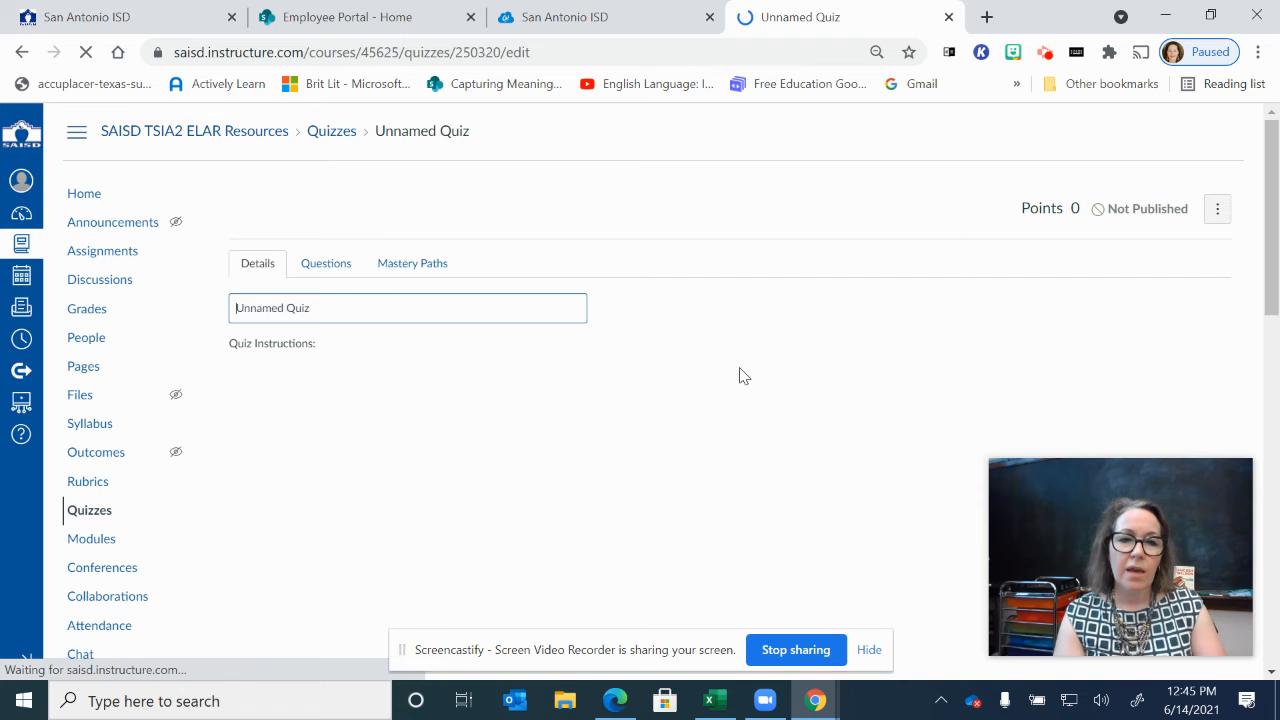
{"action": "left_click_drag", "start_coordinate": [1278, 275], "coordinate": [1277, 540]}
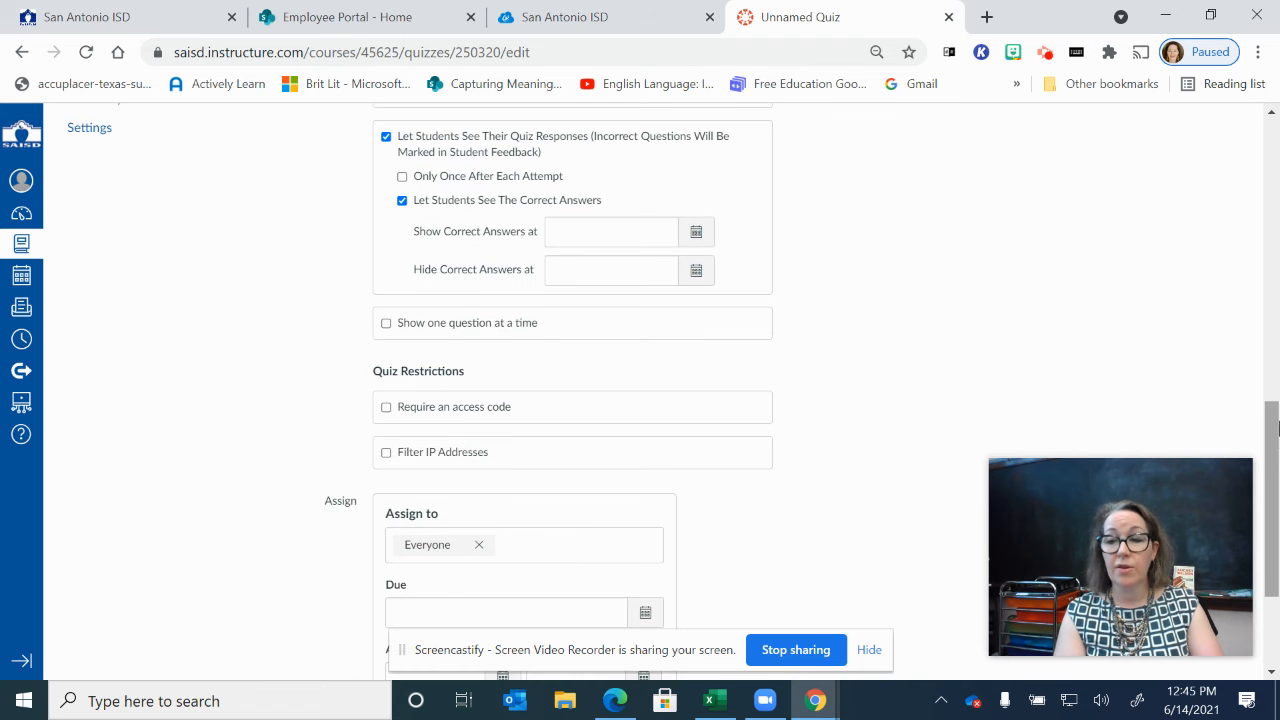
{"action": "left_click_drag", "start_coordinate": [1275, 440], "coordinate": [1273, 115]}
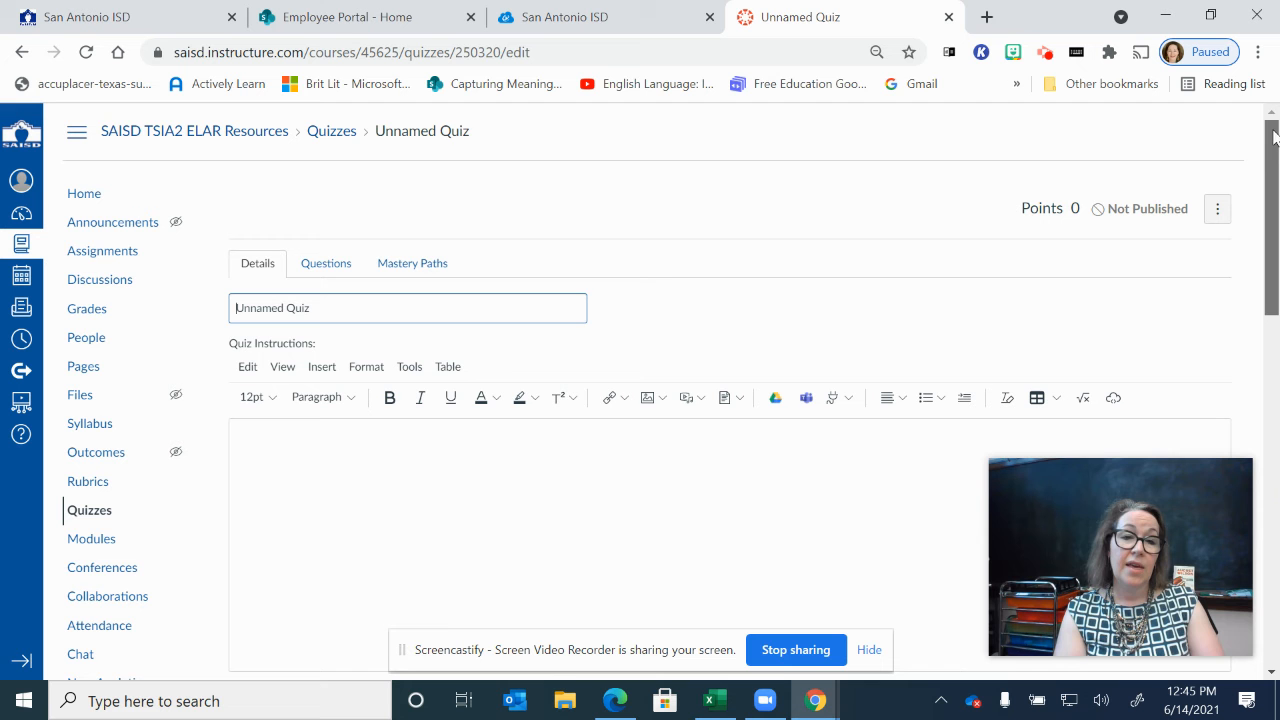
Add the "Notes of a Native..." essay excerpt question from the Reading: Literary Passages bank to the quiz, without a question group.
{"action": "left_click", "coordinate": [341, 270]}
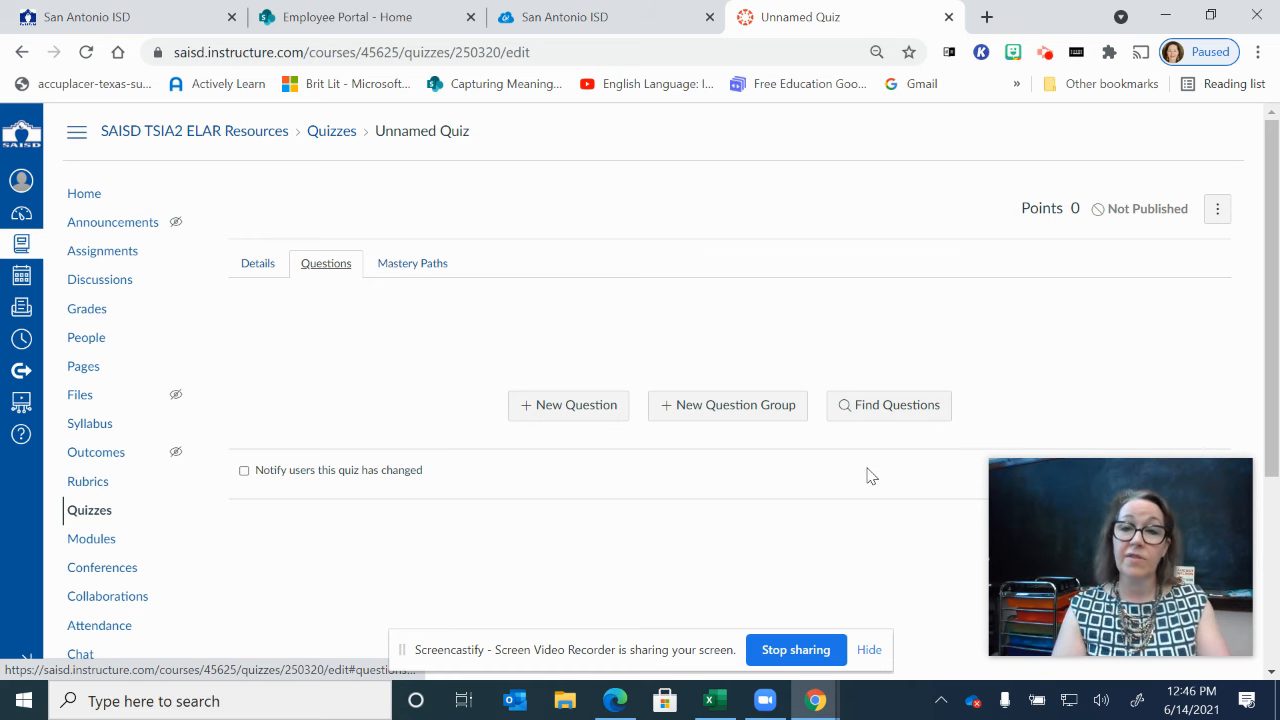
{"action": "left_click", "coordinate": [882, 412]}
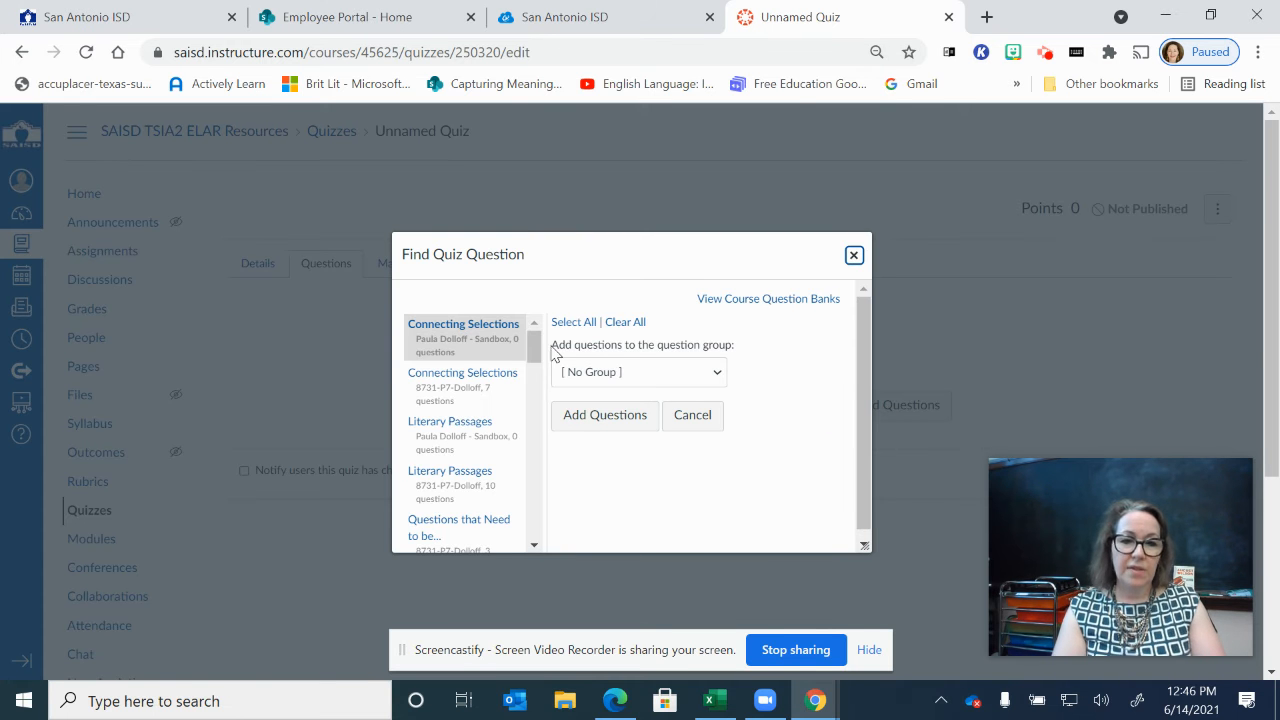
{"action": "left_click_drag", "start_coordinate": [536, 352], "coordinate": [537, 404]}
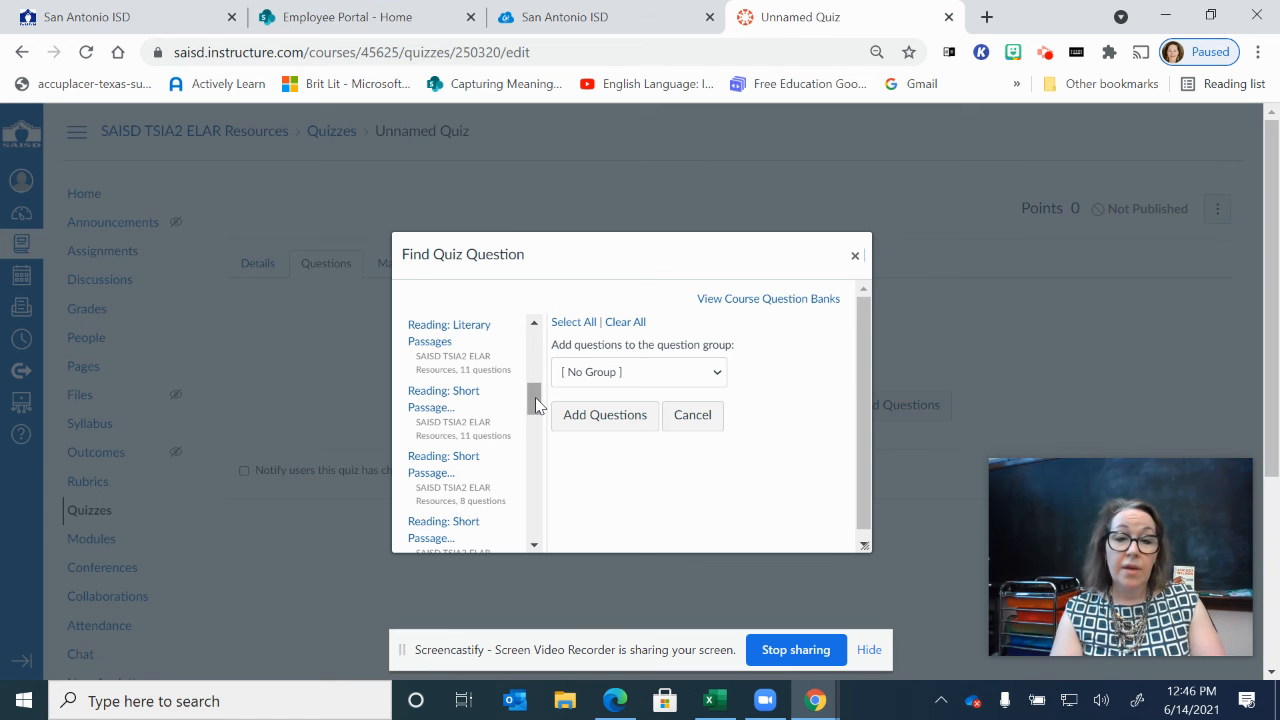
{"action": "left_click", "coordinate": [434, 347]}
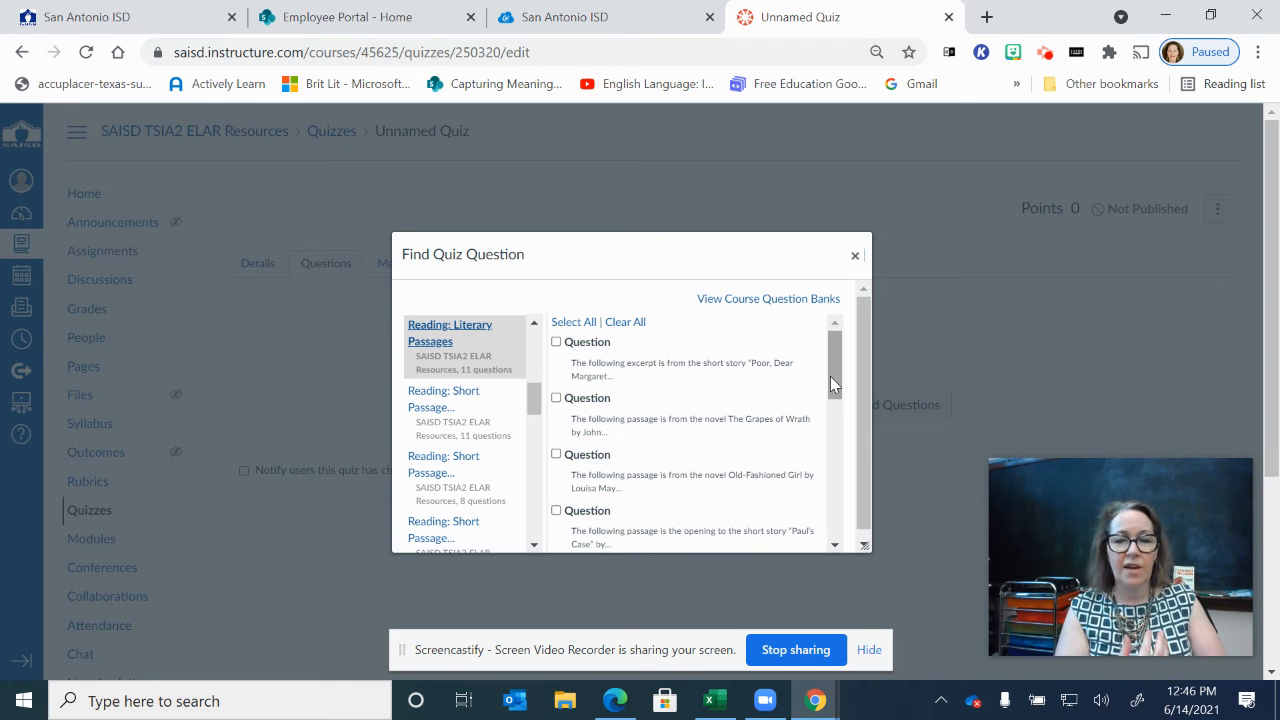
{"action": "left_click_drag", "start_coordinate": [830, 376], "coordinate": [829, 430]}
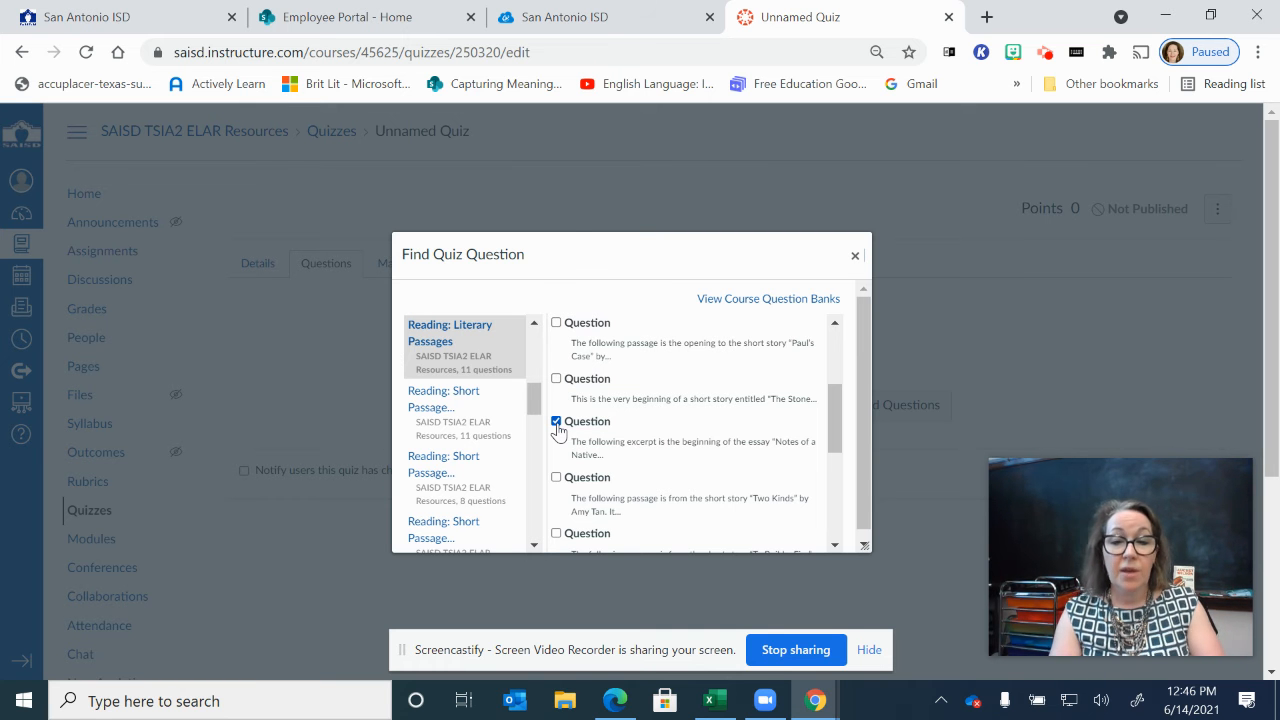
{"action": "left_click_drag", "start_coordinate": [838, 445], "coordinate": [838, 531]}
{"action": "left_click", "coordinate": [597, 534]}
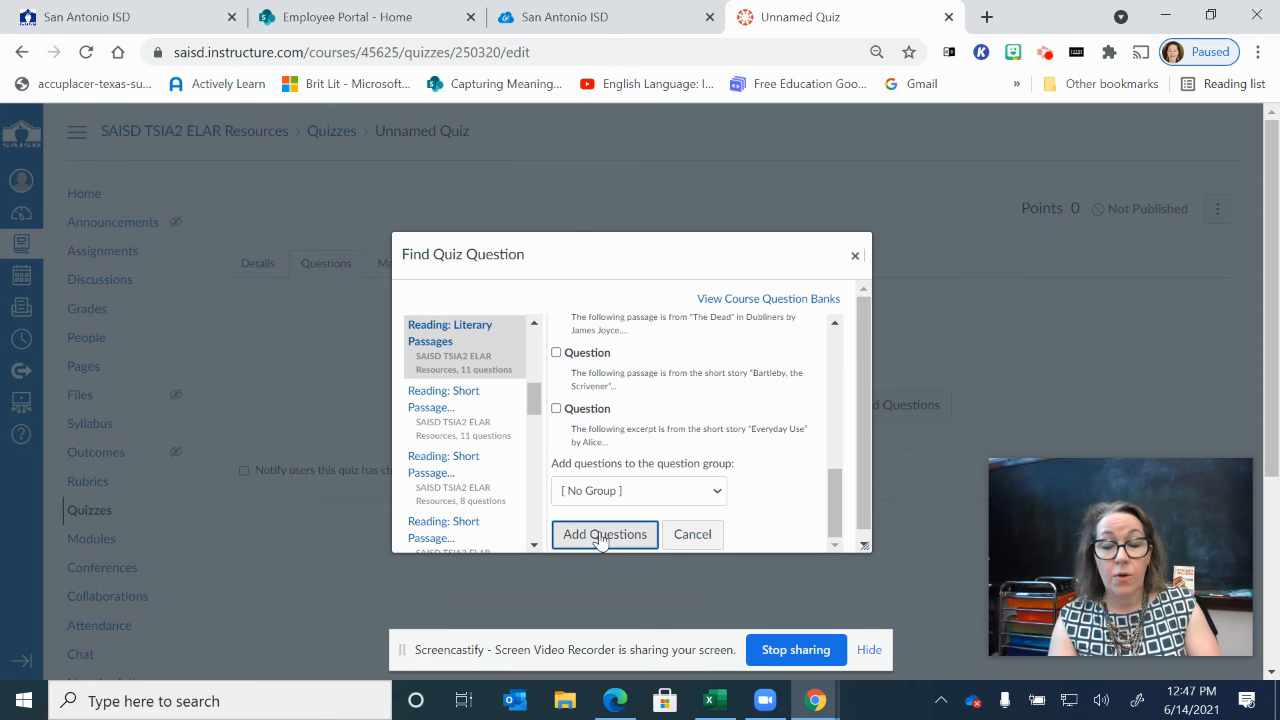
Show the question details in the quiz and examine the "Notes of a Native Son" passage, its questions and its answer choices.
{"action": "left_click_drag", "start_coordinate": [1277, 232], "coordinate": [1256, 340]}
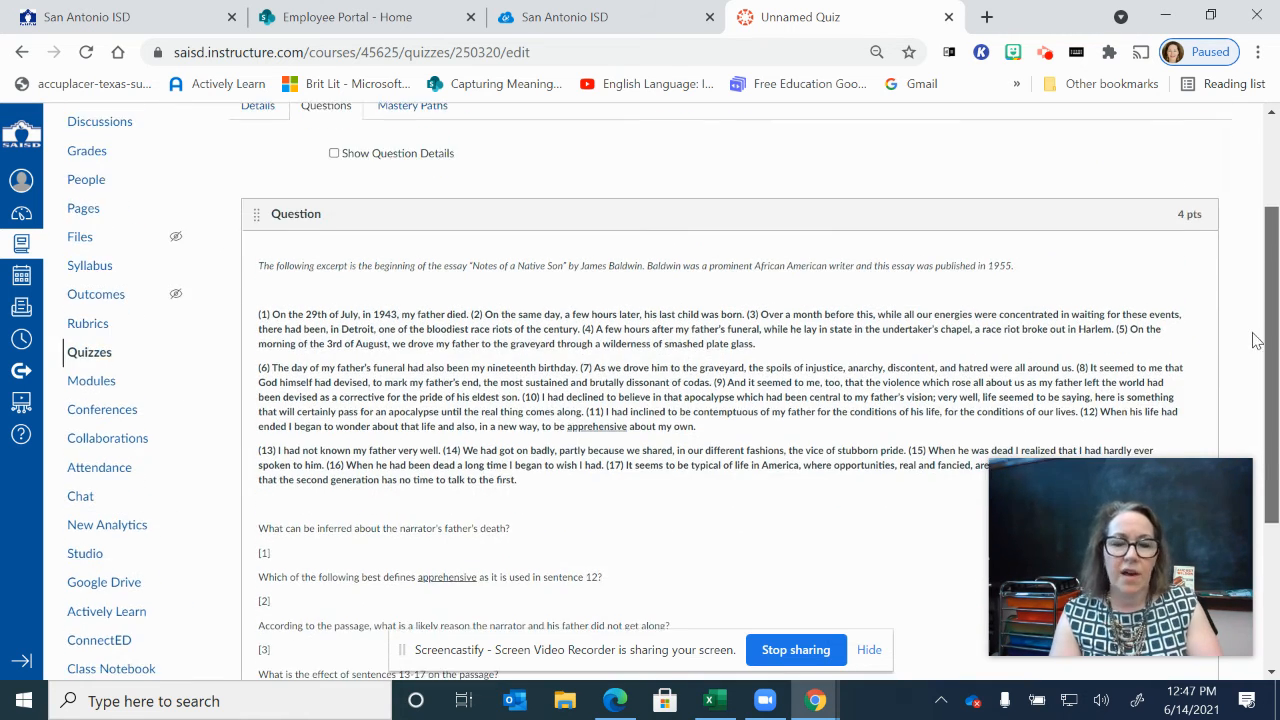
{"action": "left_click", "coordinate": [334, 153]}
{"action": "left_click_drag", "start_coordinate": [1274, 422], "coordinate": [1274, 598]}
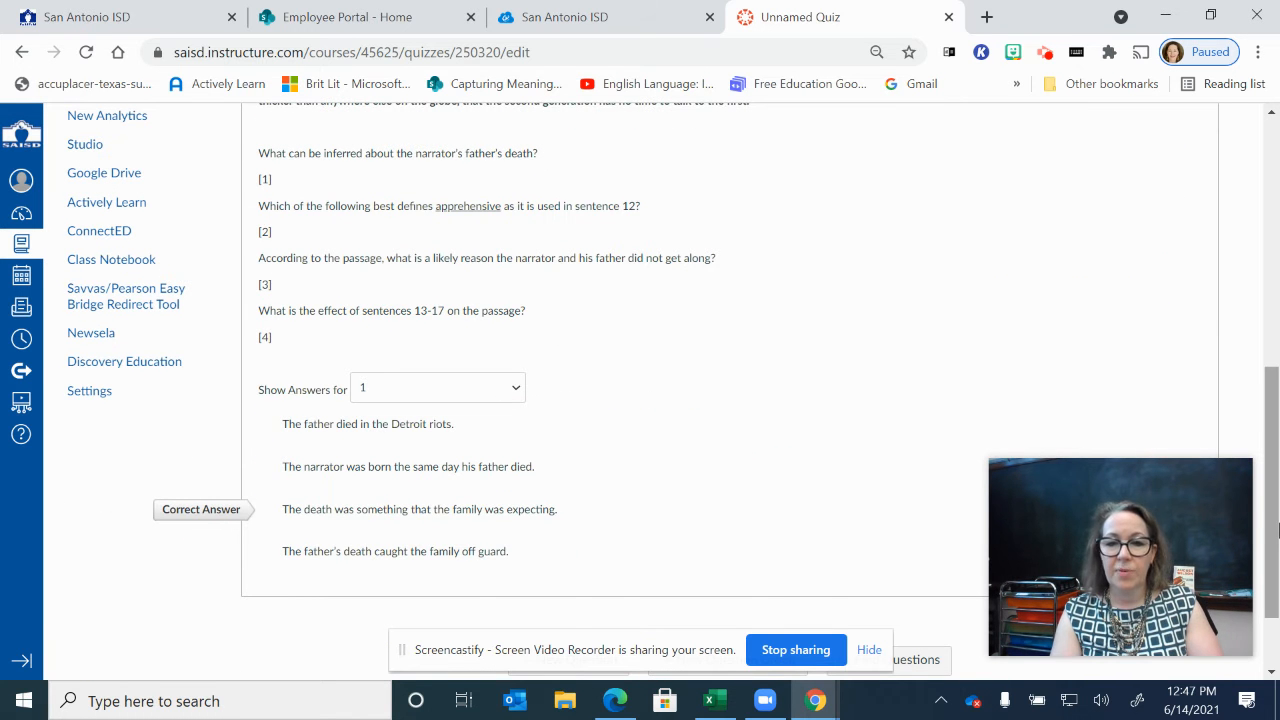
{"action": "left_click_drag", "start_coordinate": [1273, 525], "coordinate": [1274, 335]}
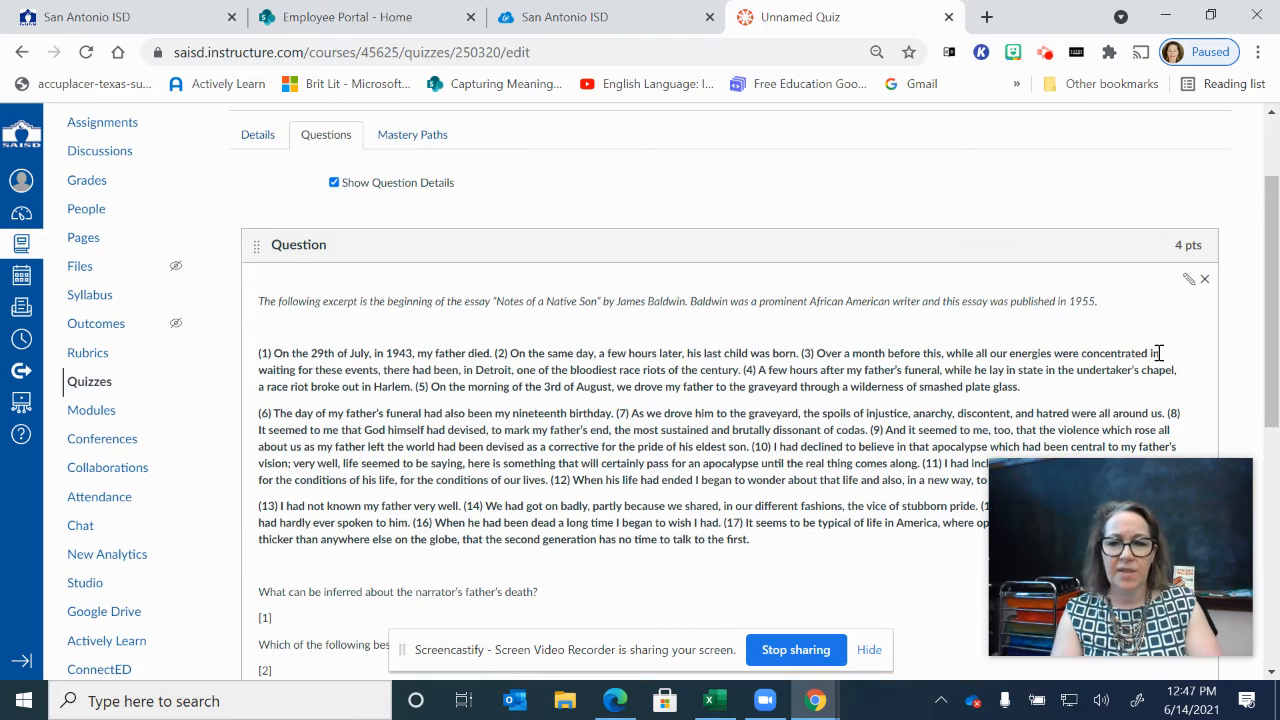
Open the "Notes of a Native Son" question for editing, examine its answer comments, and update the question without changing anything.
{"action": "left_click", "coordinate": [1186, 283]}
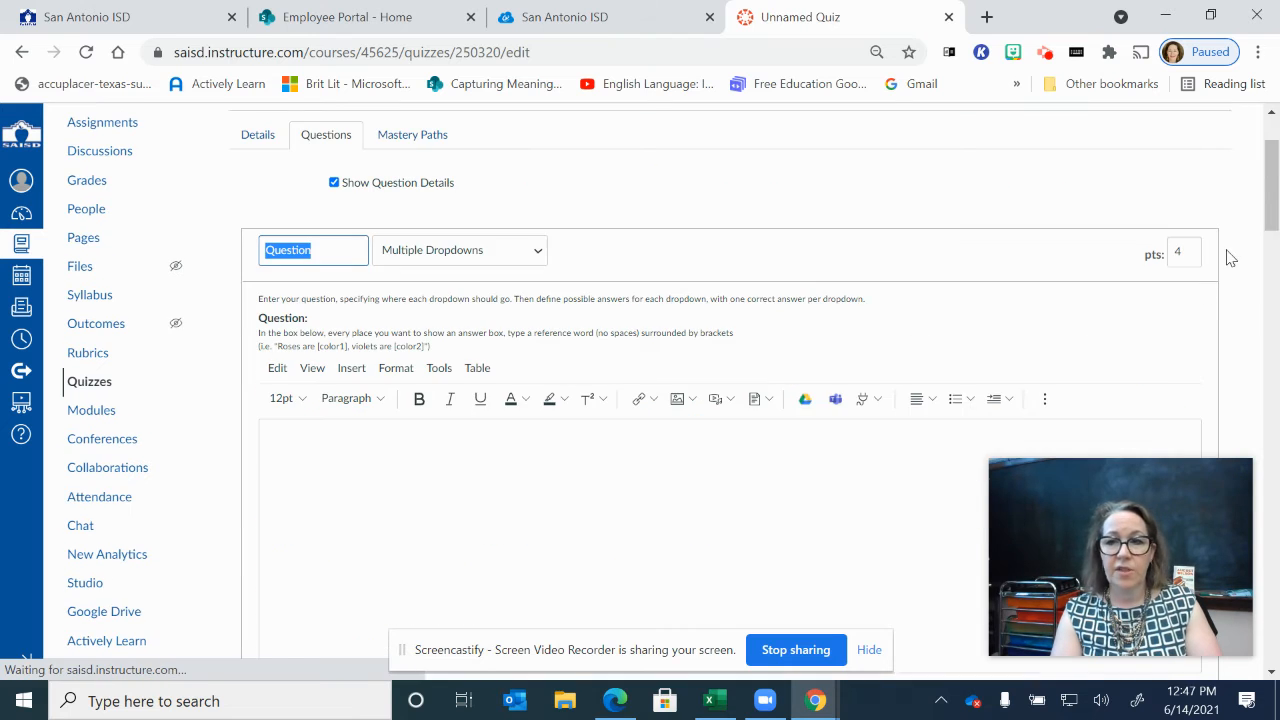
{"action": "left_click_drag", "start_coordinate": [1272, 226], "coordinate": [1272, 269]}
{"action": "left_click_drag", "start_coordinate": [1263, 317], "coordinate": [1272, 557]}
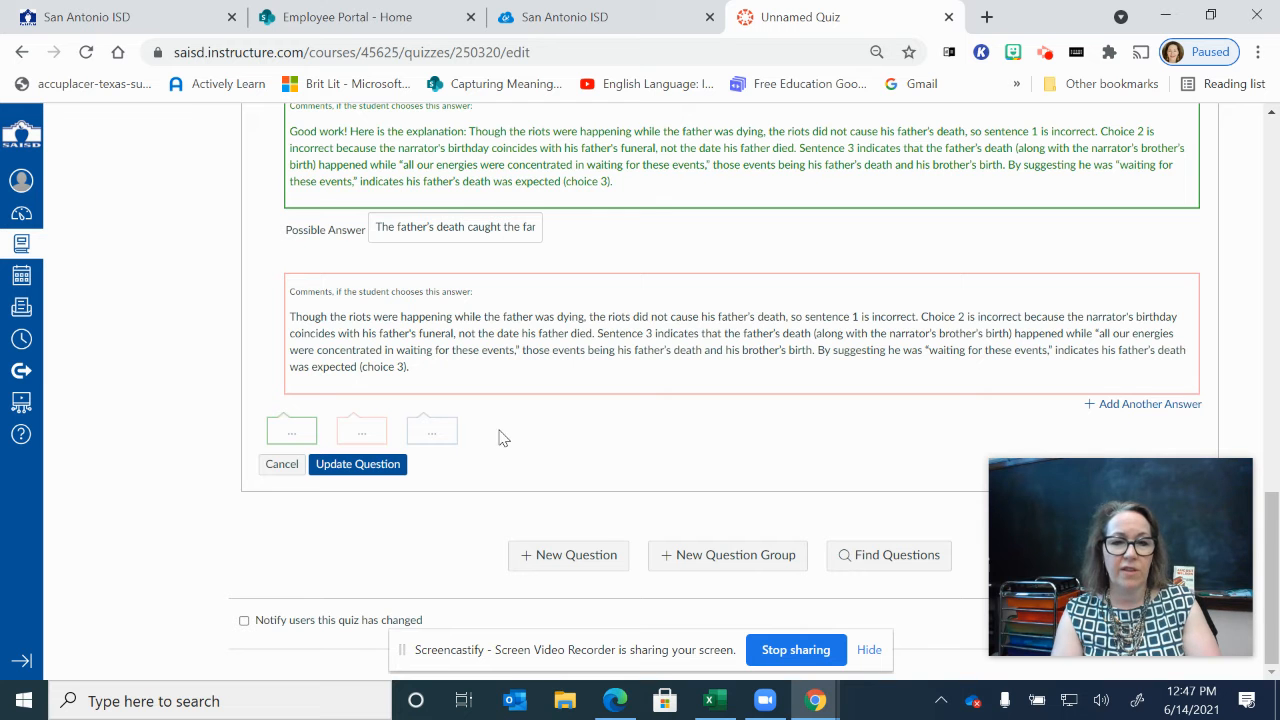
{"action": "left_click", "coordinate": [357, 464]}
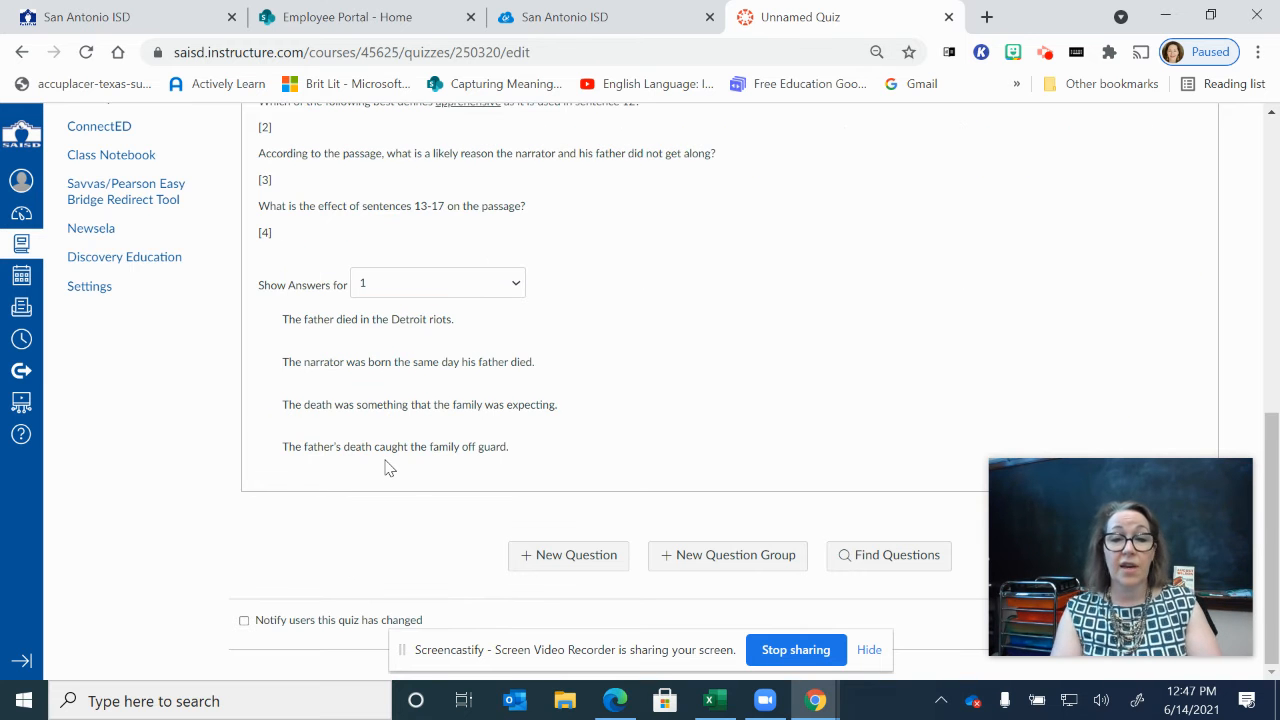
{"action": "left_click_drag", "start_coordinate": [1278, 453], "coordinate": [1277, 492]}
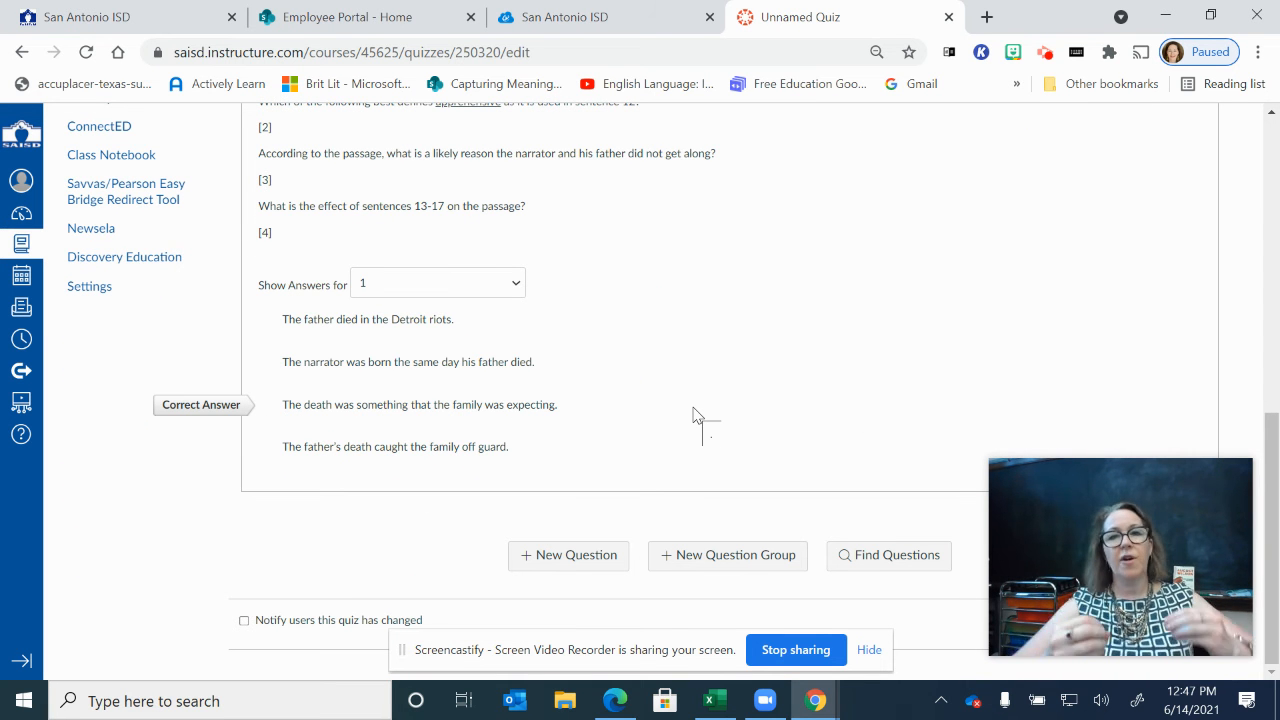
{"action": "left_click", "coordinate": [577, 562]}
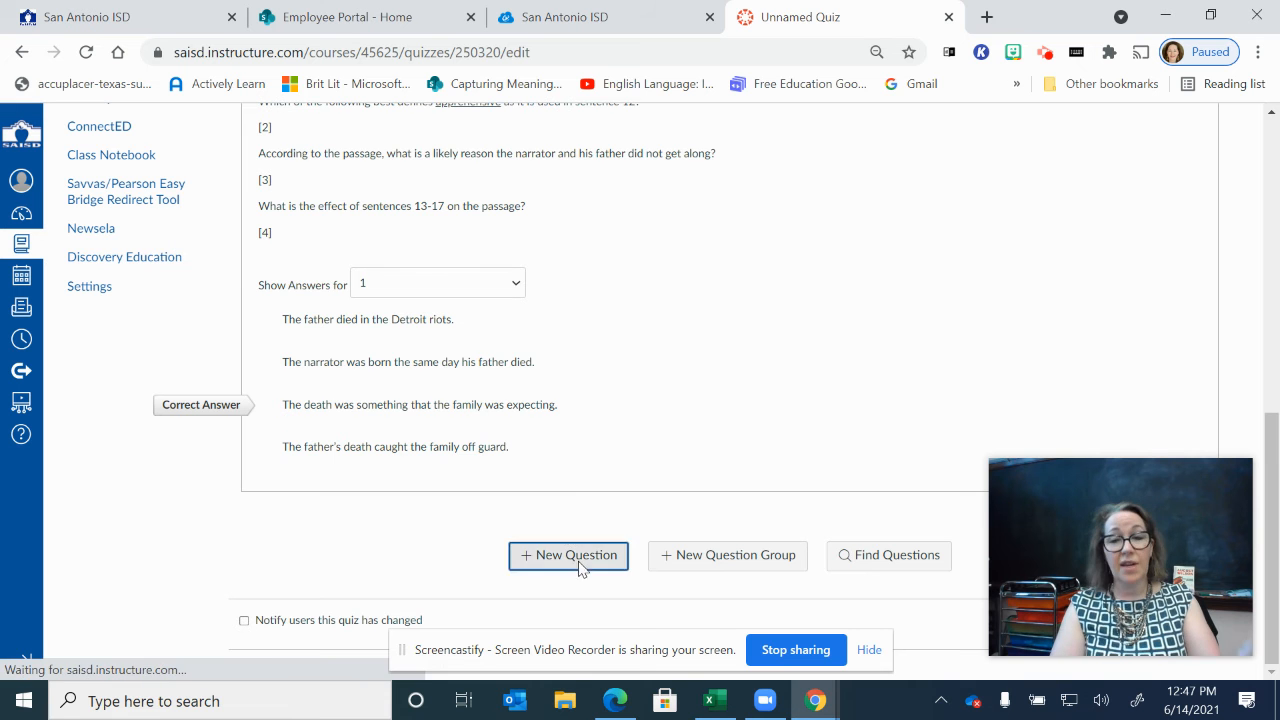
{"action": "left_click_drag", "start_coordinate": [1271, 317], "coordinate": [587, 402]}
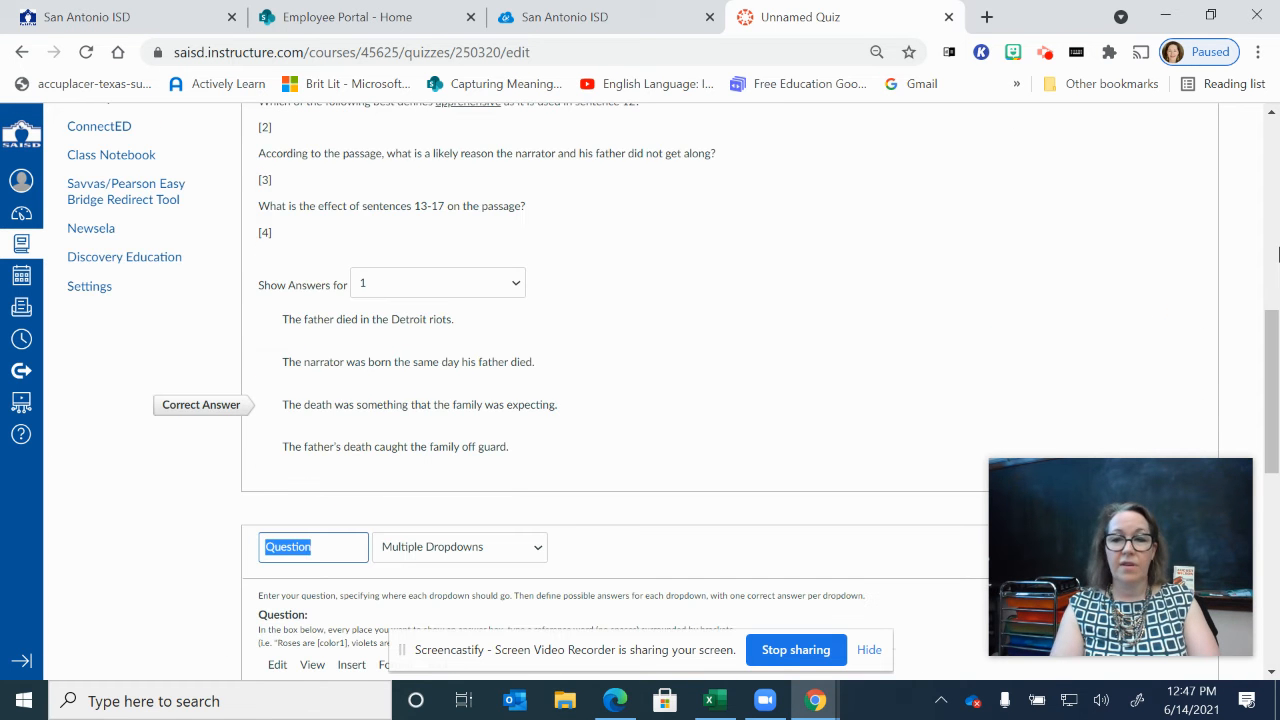
{"action": "left_click_drag", "start_coordinate": [1271, 325], "coordinate": [1271, 486]}
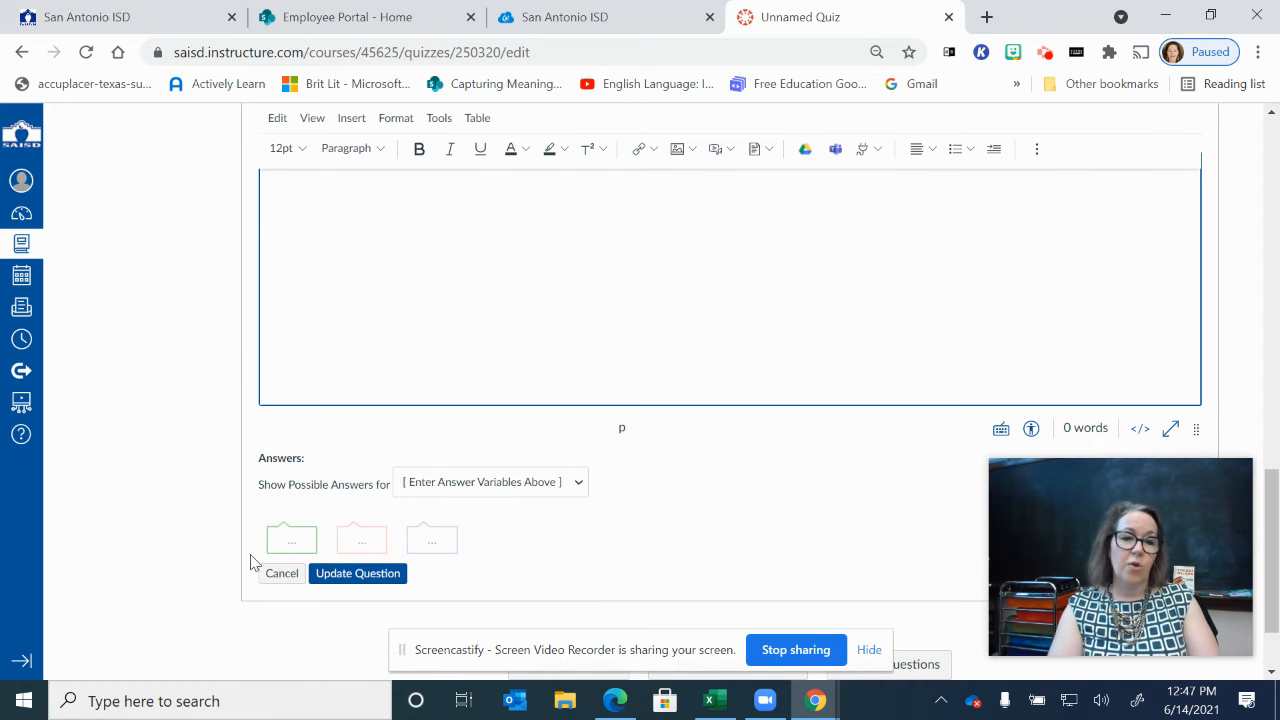
{"action": "left_click", "coordinate": [282, 574]}
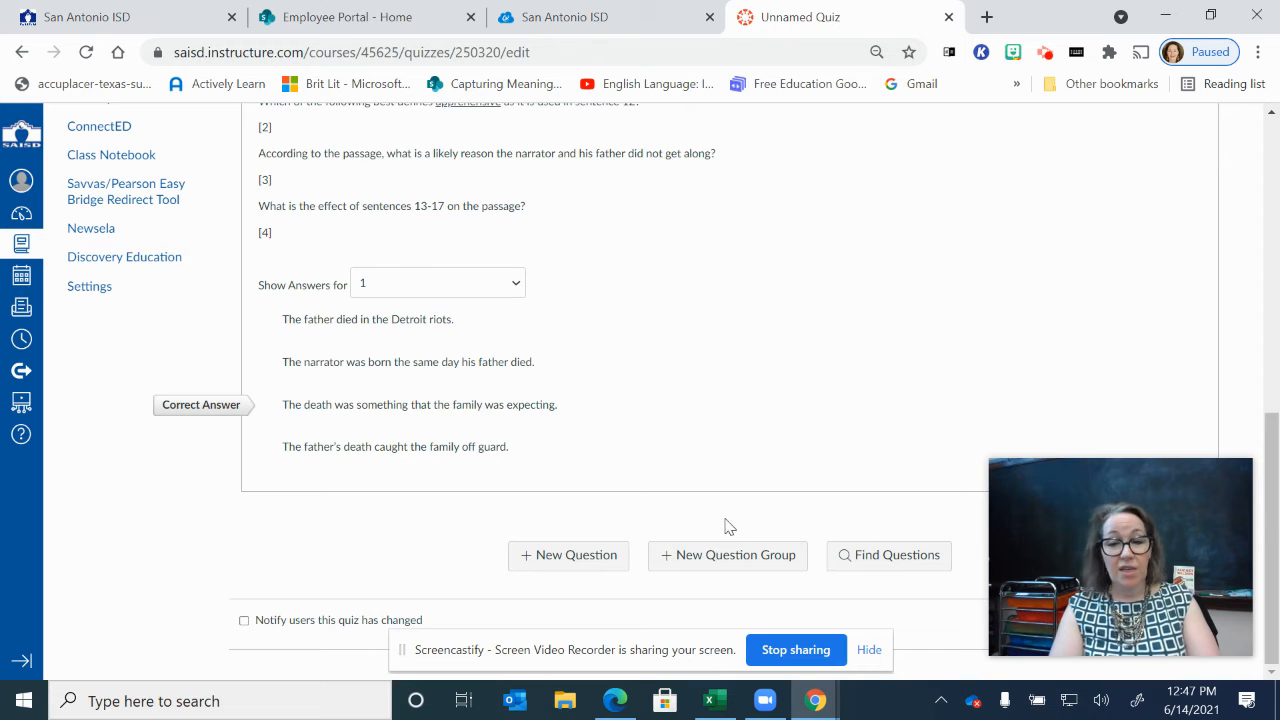
Add the school uniforms paired-passage question from the Reading: Connecting Selections bank to the quiz, without a question group.
{"action": "left_click", "coordinate": [876, 555]}
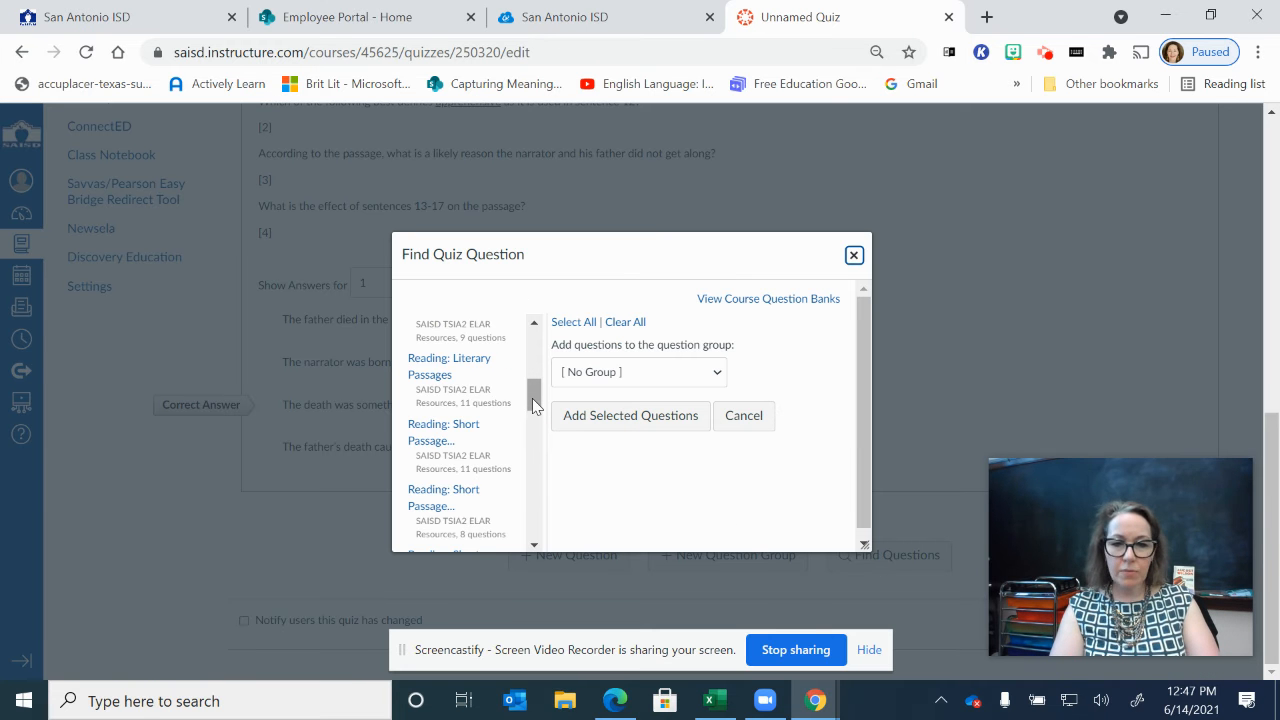
{"action": "left_click_drag", "start_coordinate": [532, 399], "coordinate": [531, 380]}
{"action": "left_click", "coordinate": [480, 415]}
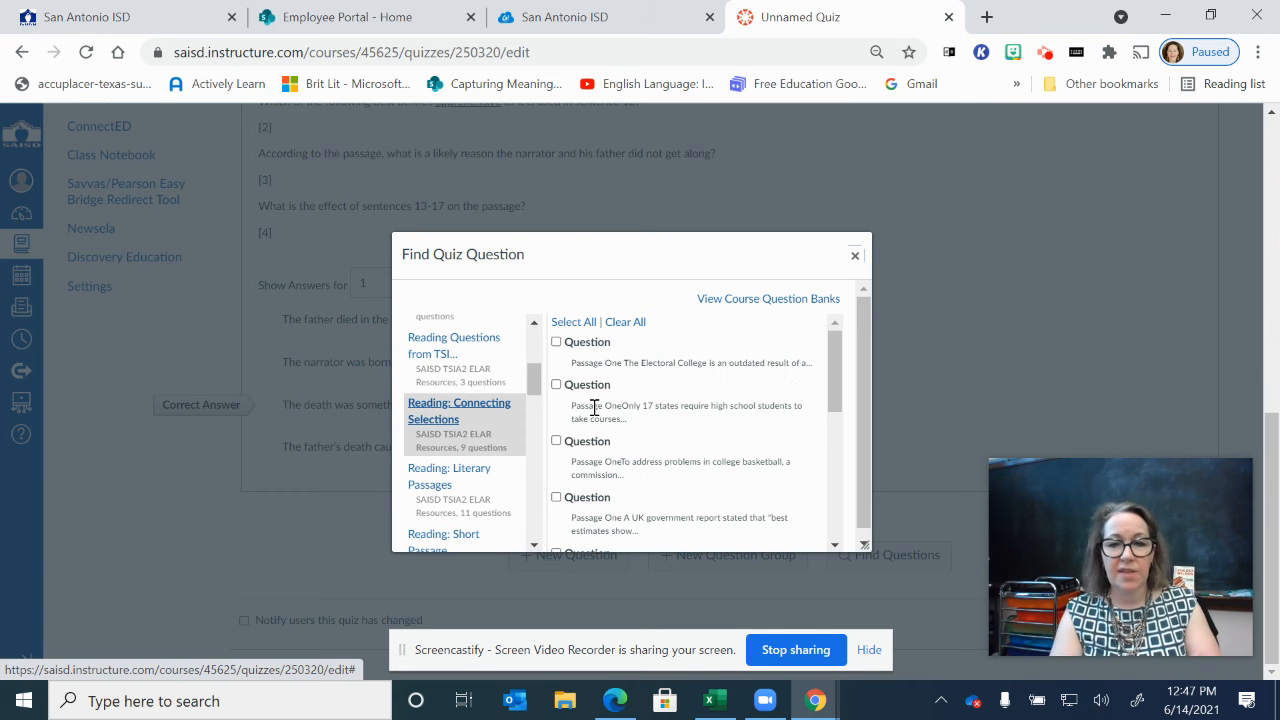
{"action": "left_click_drag", "start_coordinate": [840, 397], "coordinate": [836, 445]}
{"action": "left_click", "coordinate": [557, 399]}
{"action": "left_click_drag", "start_coordinate": [830, 442], "coordinate": [832, 563]}
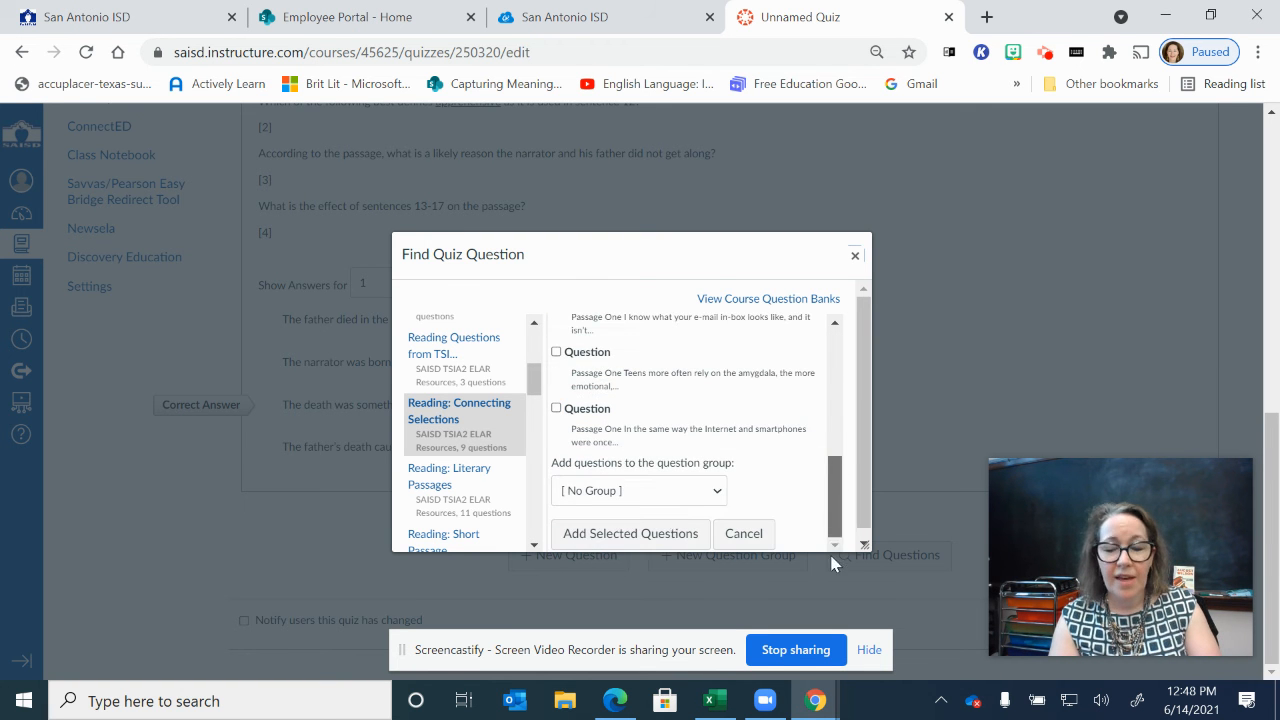
{"action": "left_click", "coordinate": [652, 545]}
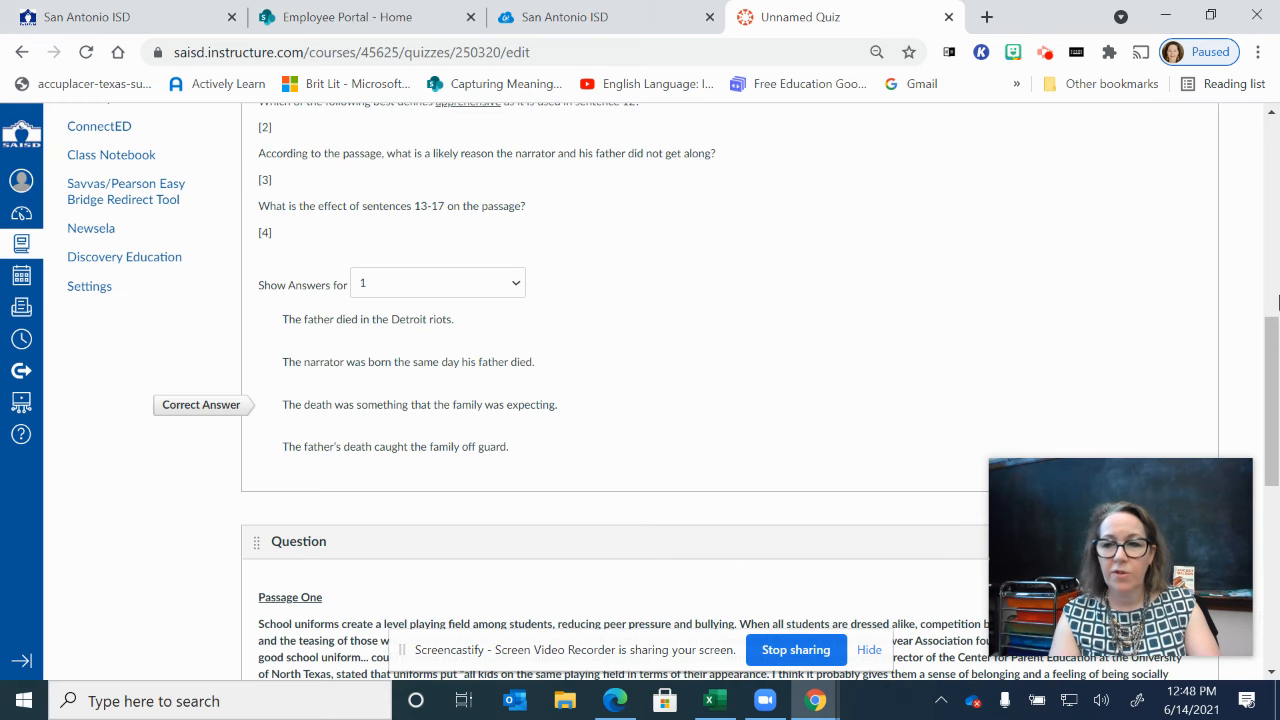
Add the Island of Manhattan question from the 11-question Reading: Short Passage bank to the quiz, without a question group.
{"action": "left_click_drag", "start_coordinate": [1273, 345], "coordinate": [1273, 523]}
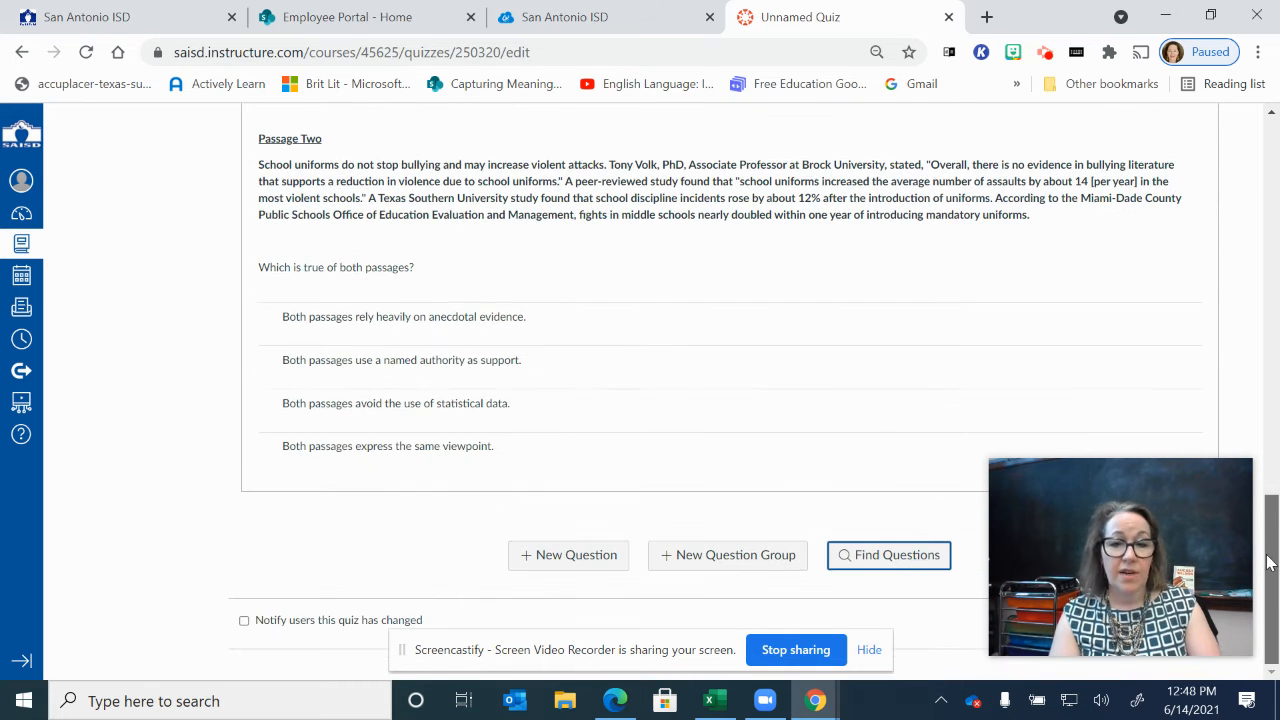
{"action": "left_click", "coordinate": [893, 555]}
{"action": "left_click_drag", "start_coordinate": [531, 390], "coordinate": [533, 413]}
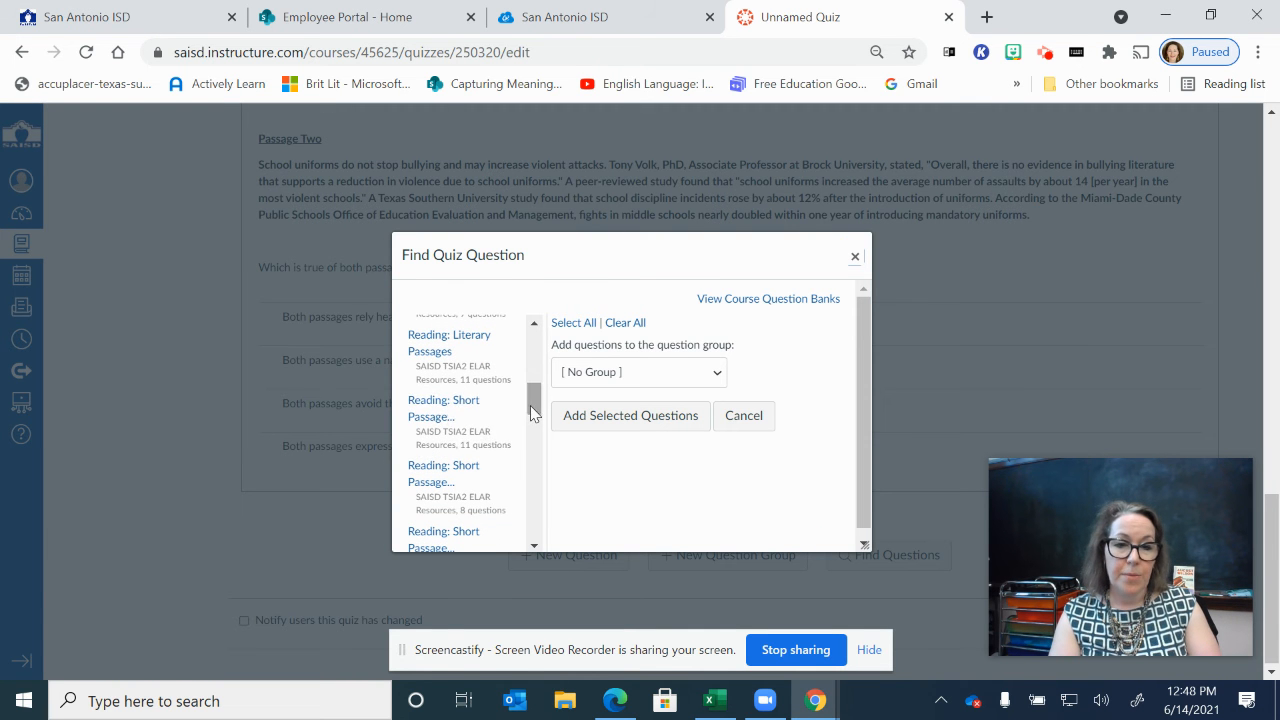
{"action": "left_click_drag", "start_coordinate": [862, 547], "coordinate": [866, 603]}
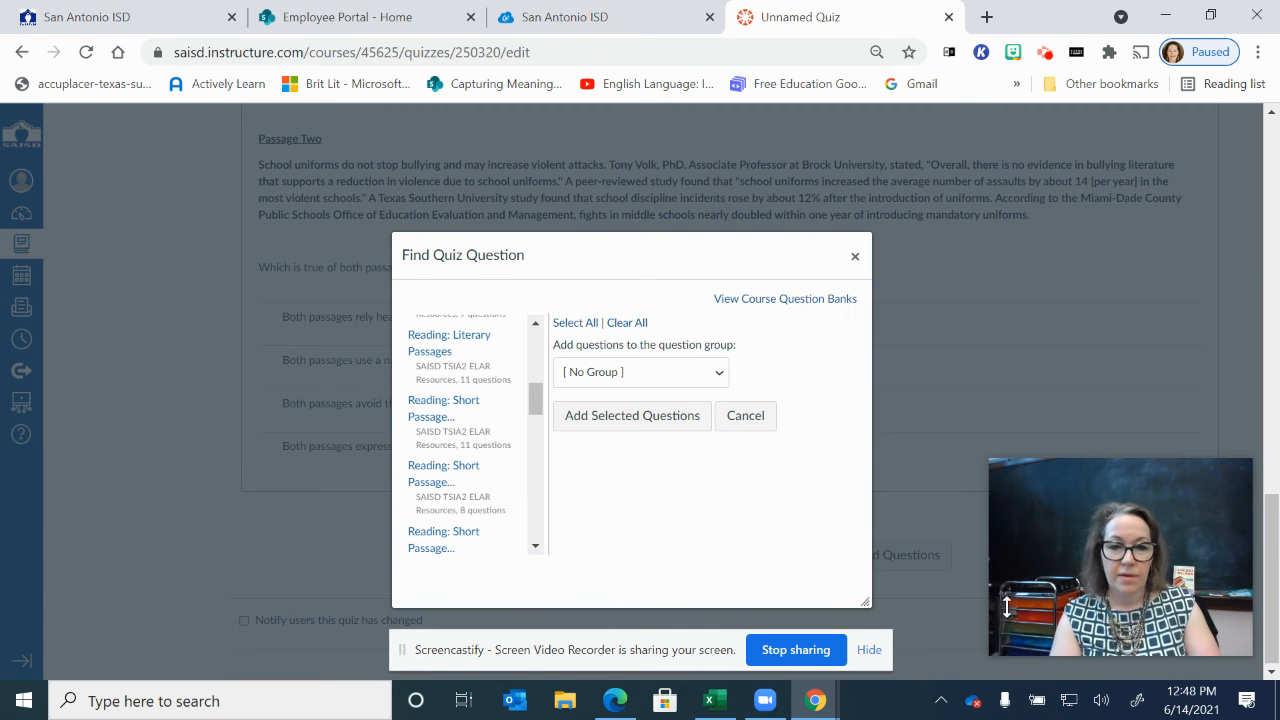
{"action": "left_click", "coordinate": [461, 415]}
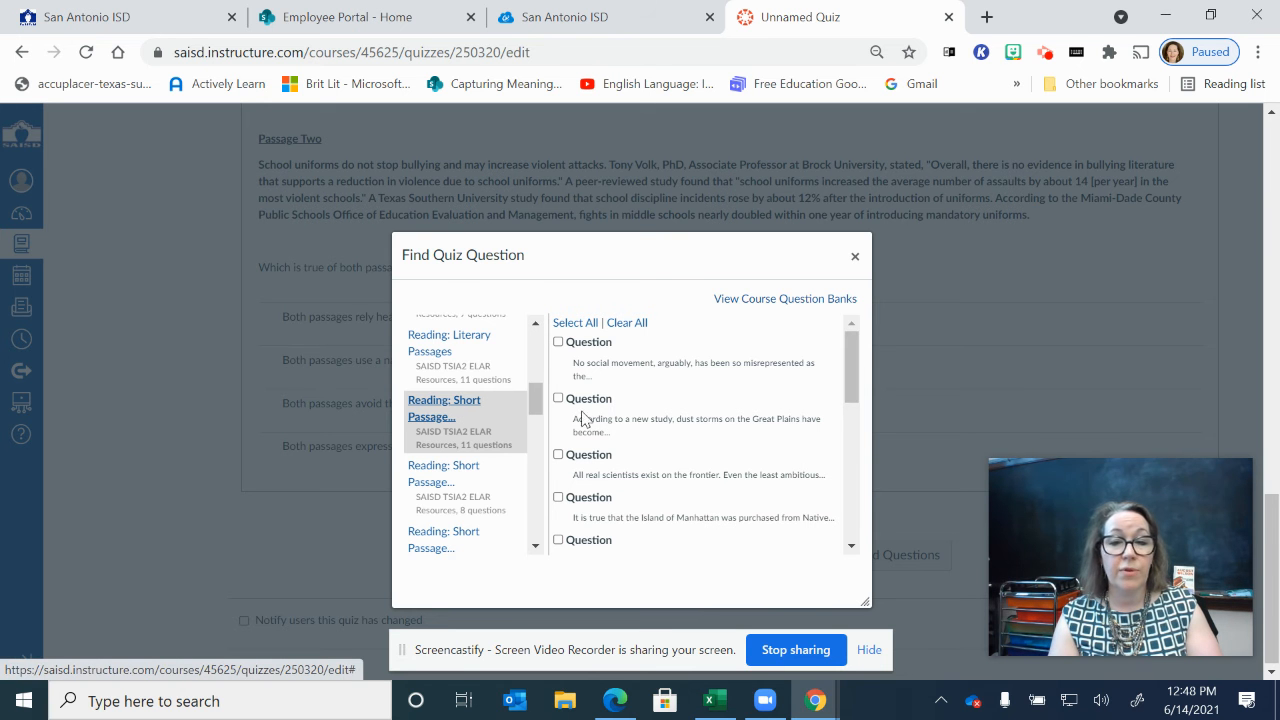
{"action": "left_click_drag", "start_coordinate": [851, 371], "coordinate": [855, 316]}
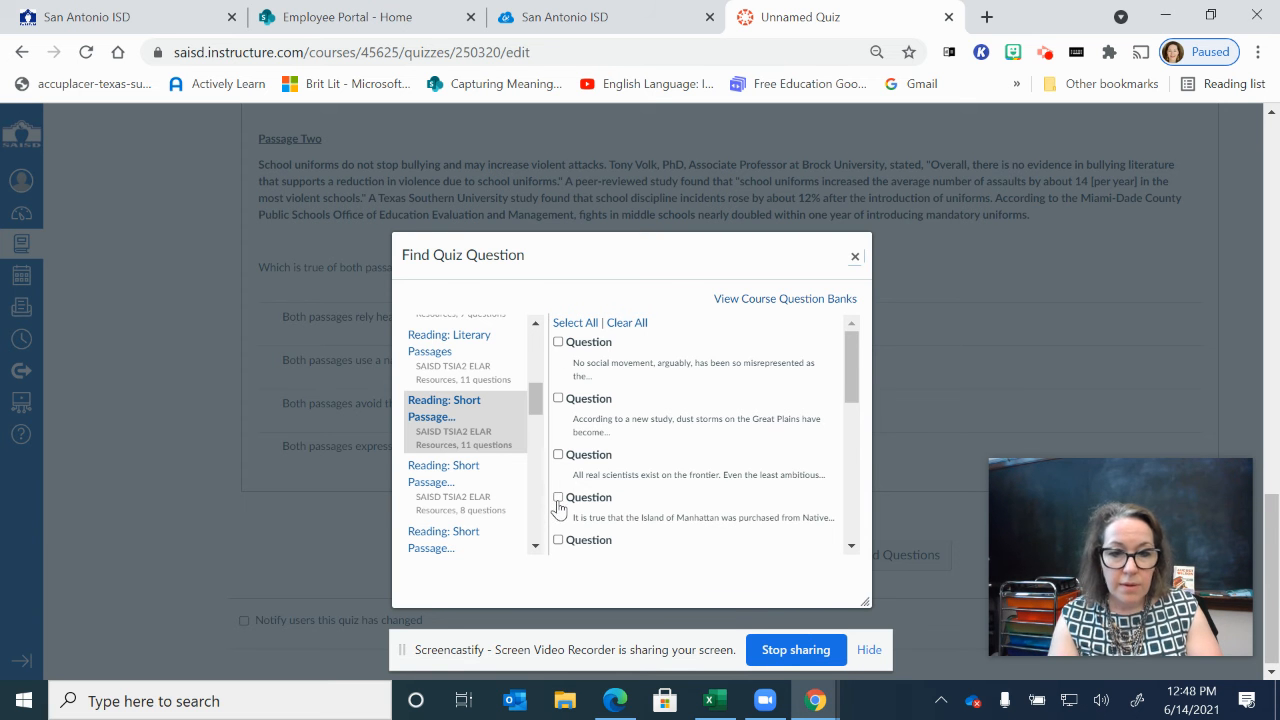
{"action": "left_click_drag", "start_coordinate": [839, 381], "coordinate": [843, 571]}
{"action": "left_click", "coordinate": [632, 534]}
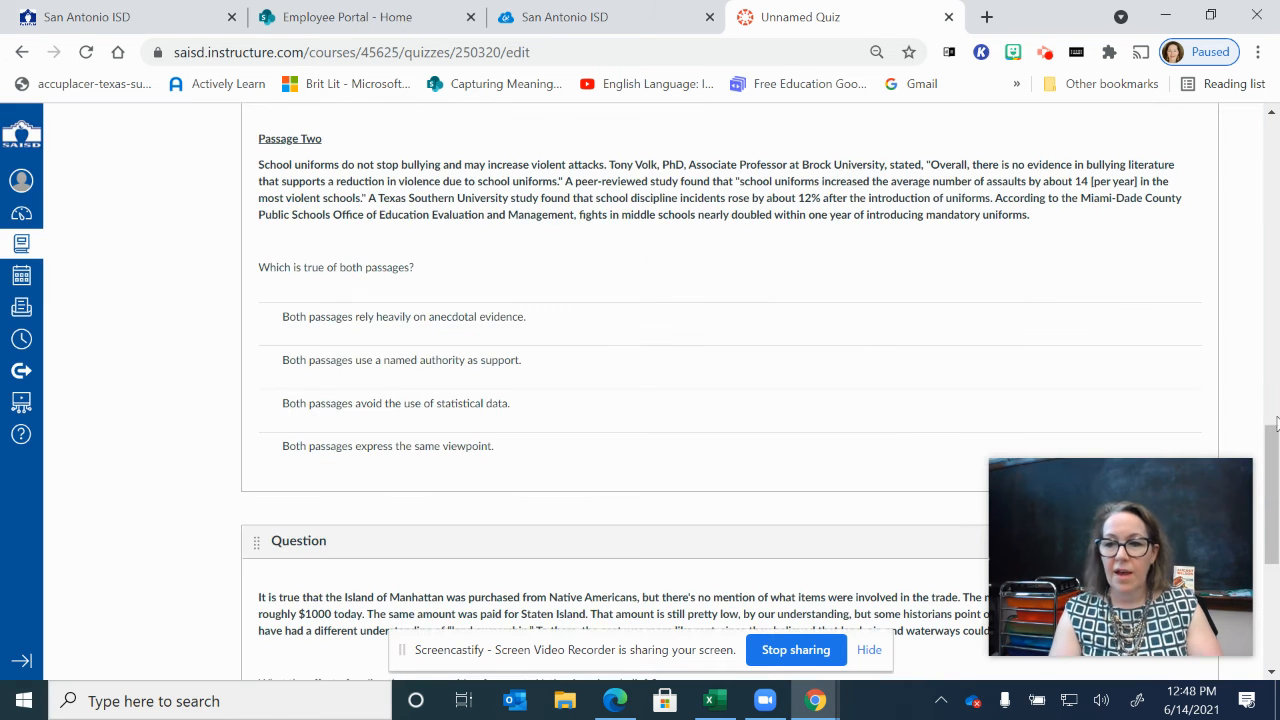
Look over the questions added to the quiz and save the unnamed quiz.
{"action": "scroll", "coordinate": [786, 254], "scroll_direction": "down", "scroll_amount": 4}
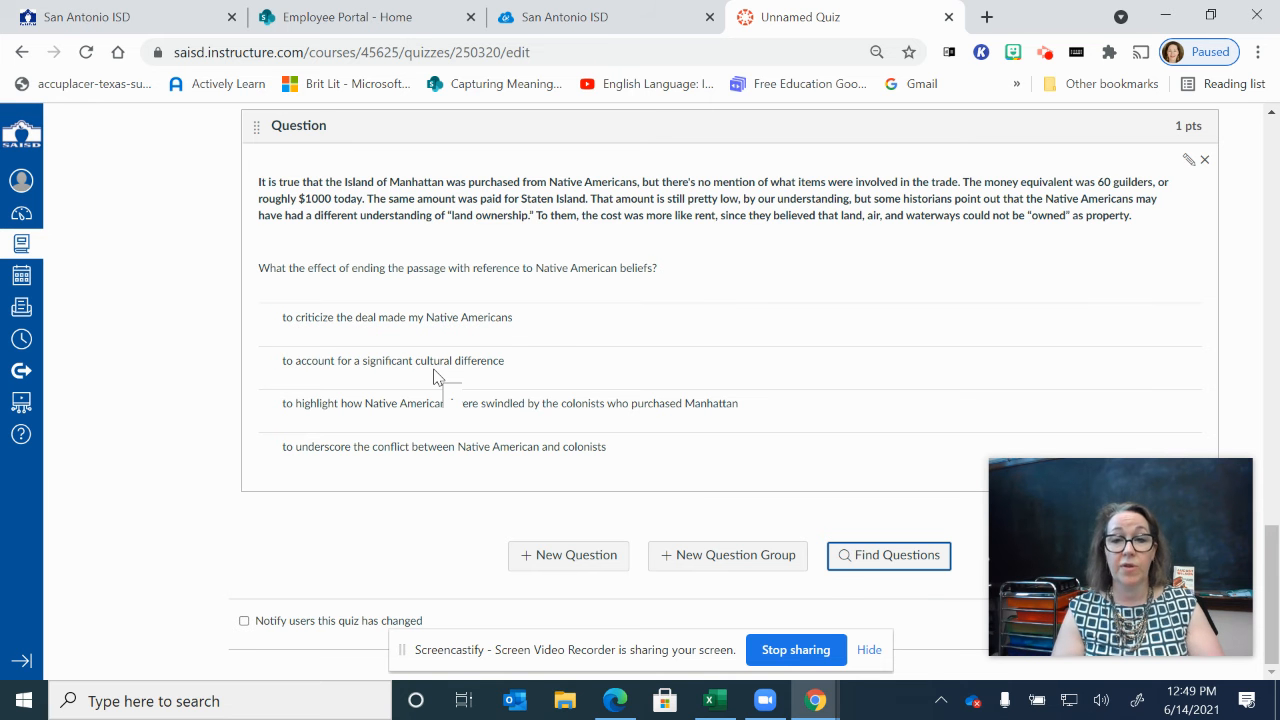
{"action": "left_click_drag", "start_coordinate": [1273, 573], "coordinate": [1277, 133]}
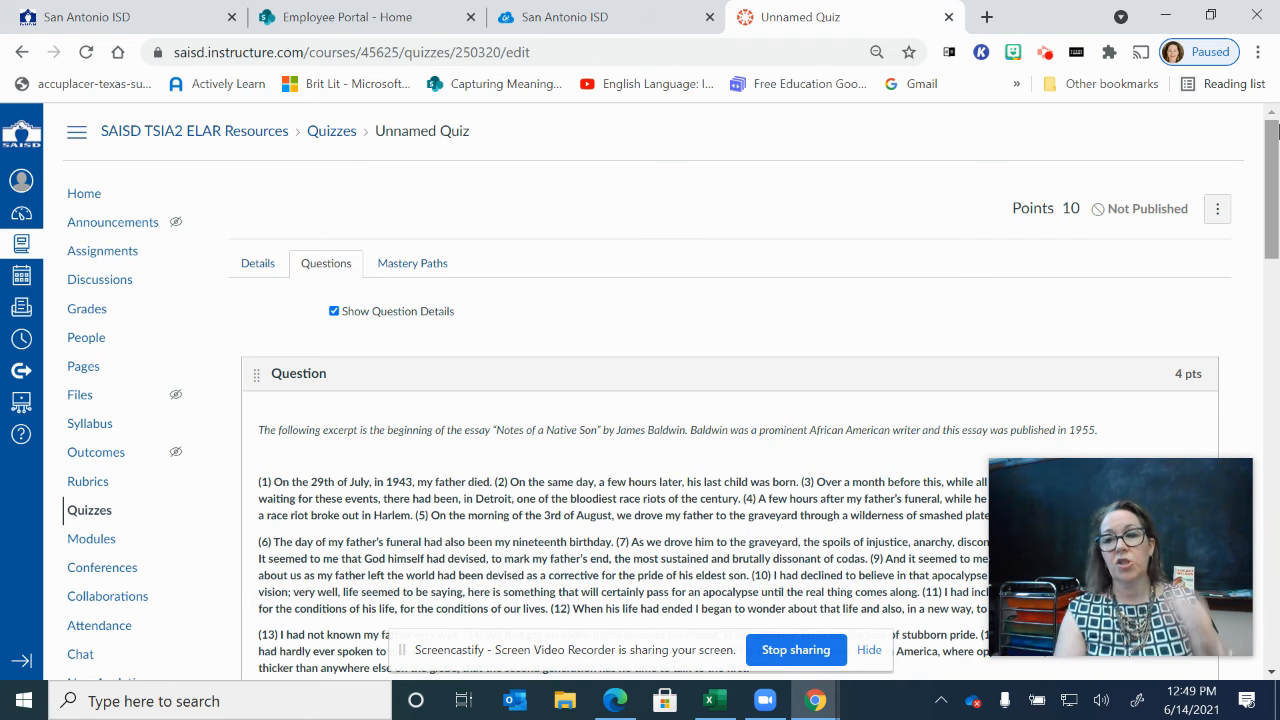
{"action": "left_click_drag", "start_coordinate": [1272, 133], "coordinate": [1272, 539]}
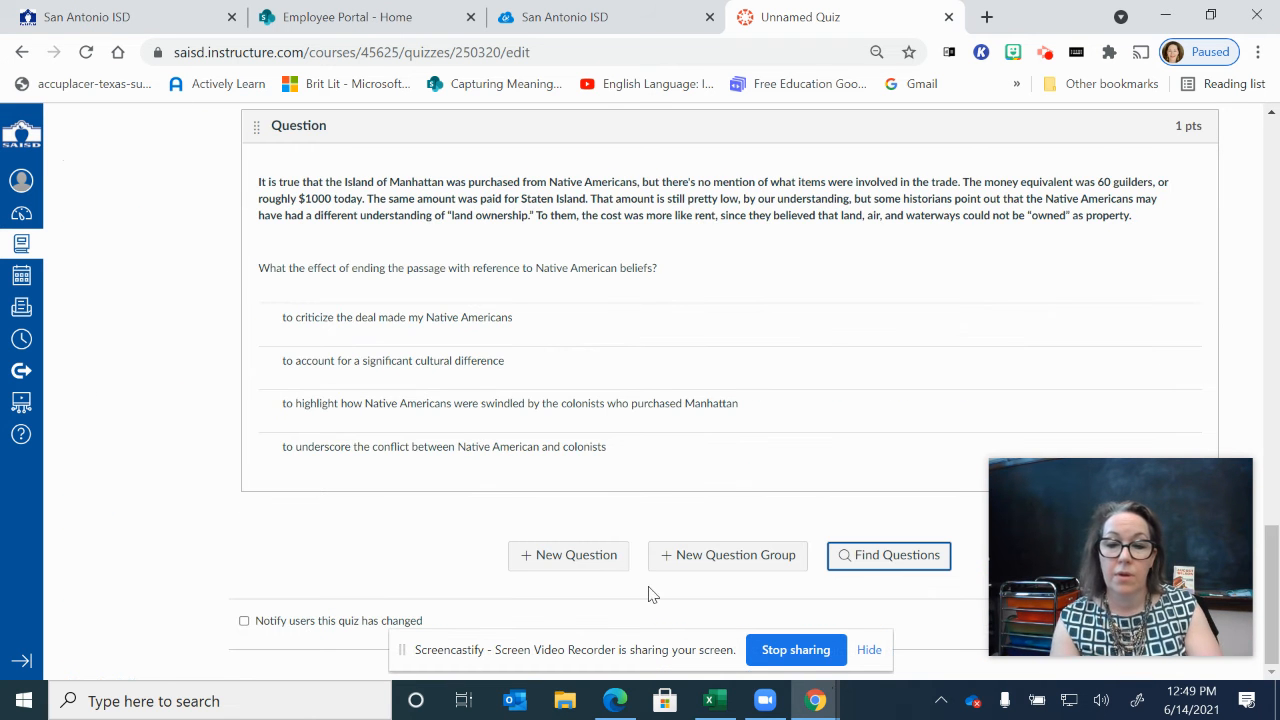
{"action": "left_click_drag", "start_coordinate": [1126, 536], "coordinate": [233, 396]}
{"action": "left_click", "coordinate": [1026, 624]}
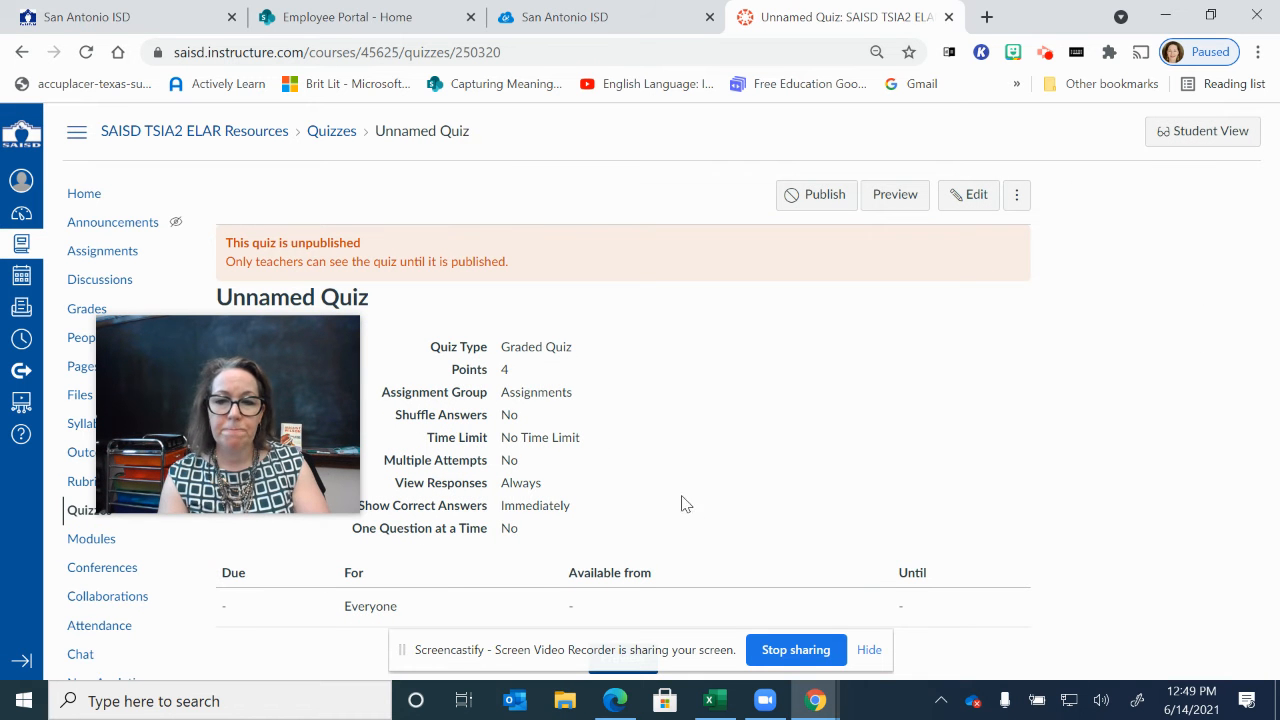
{"action": "left_click_drag", "start_coordinate": [304, 395], "coordinate": [1041, 515]}
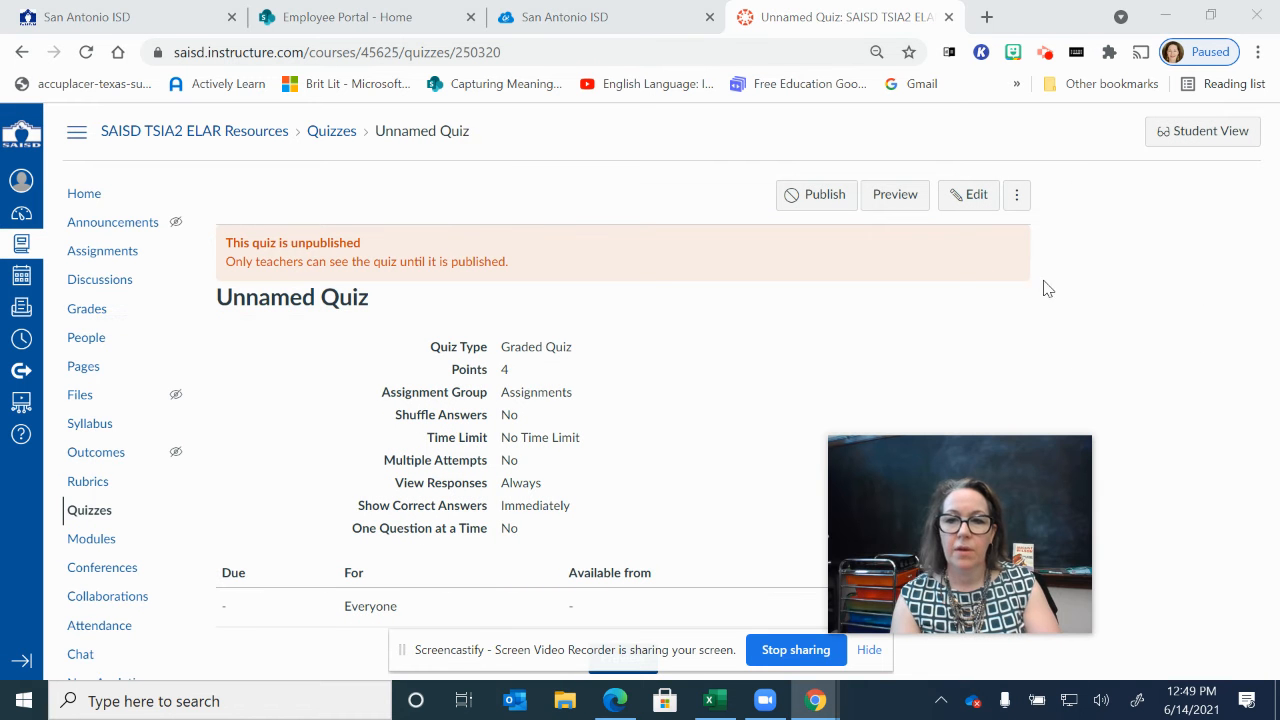
Delete the unnamed quiz from the course.
{"action": "left_click", "coordinate": [1016, 196]}
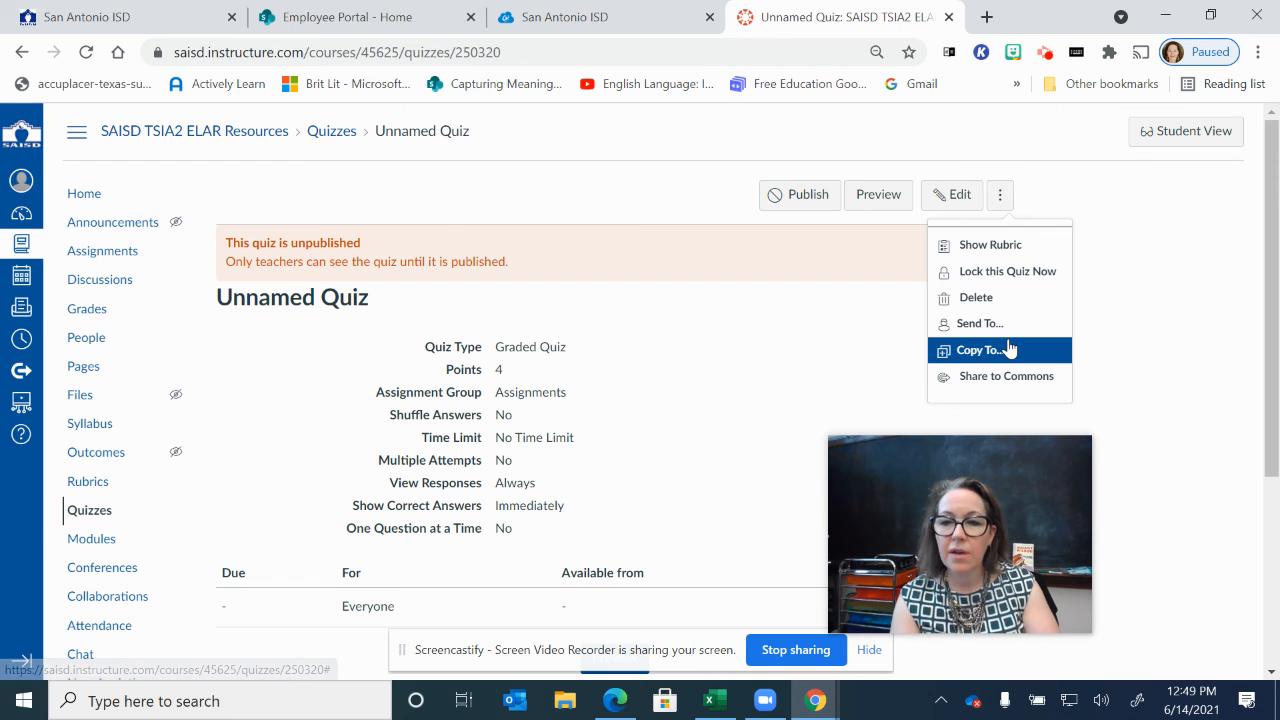
{"action": "left_click", "coordinate": [992, 300]}
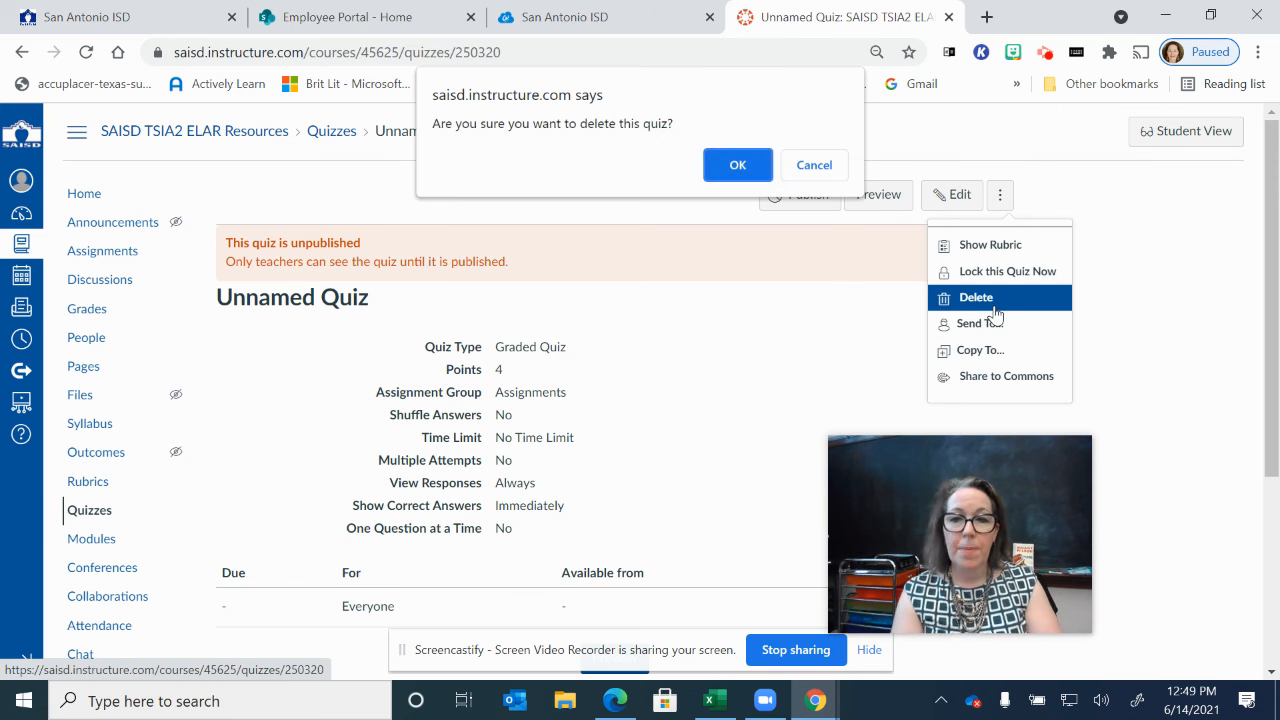
{"action": "left_click", "coordinate": [740, 164]}
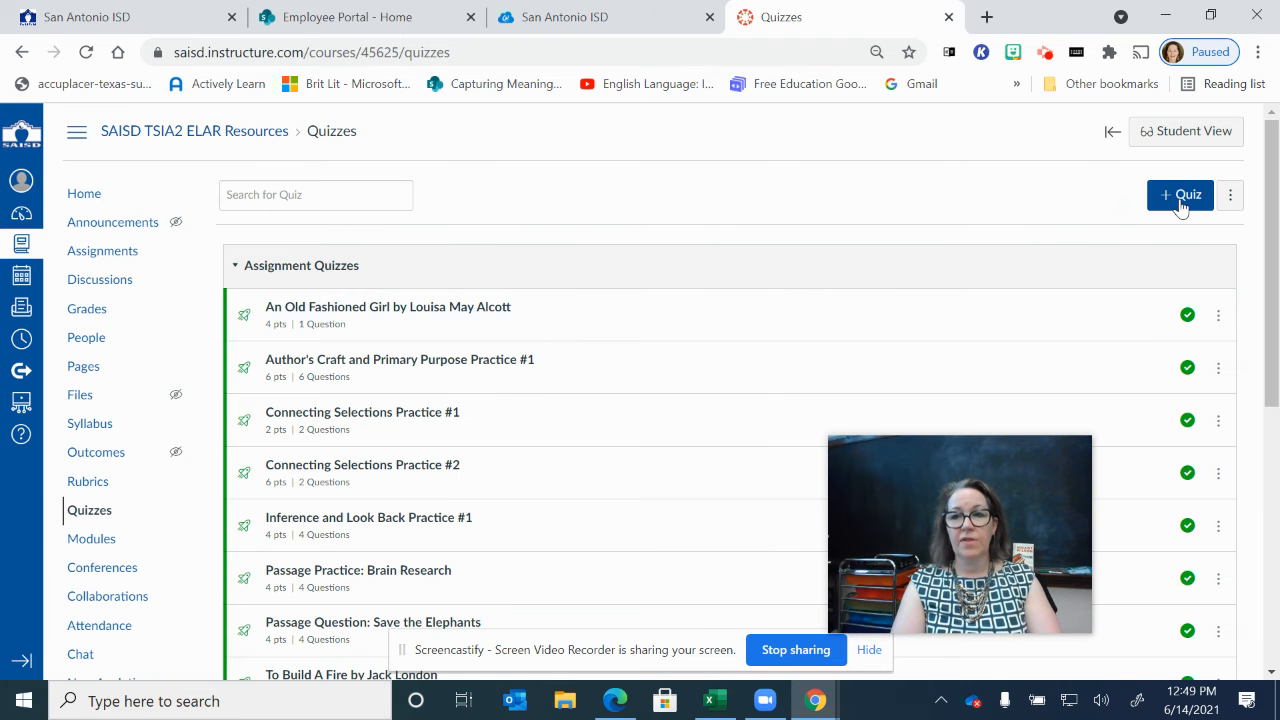
Create another new quiz with the Classic Quizzes engine.
{"action": "left_click_drag", "start_coordinate": [956, 484], "coordinate": [1093, 487]}
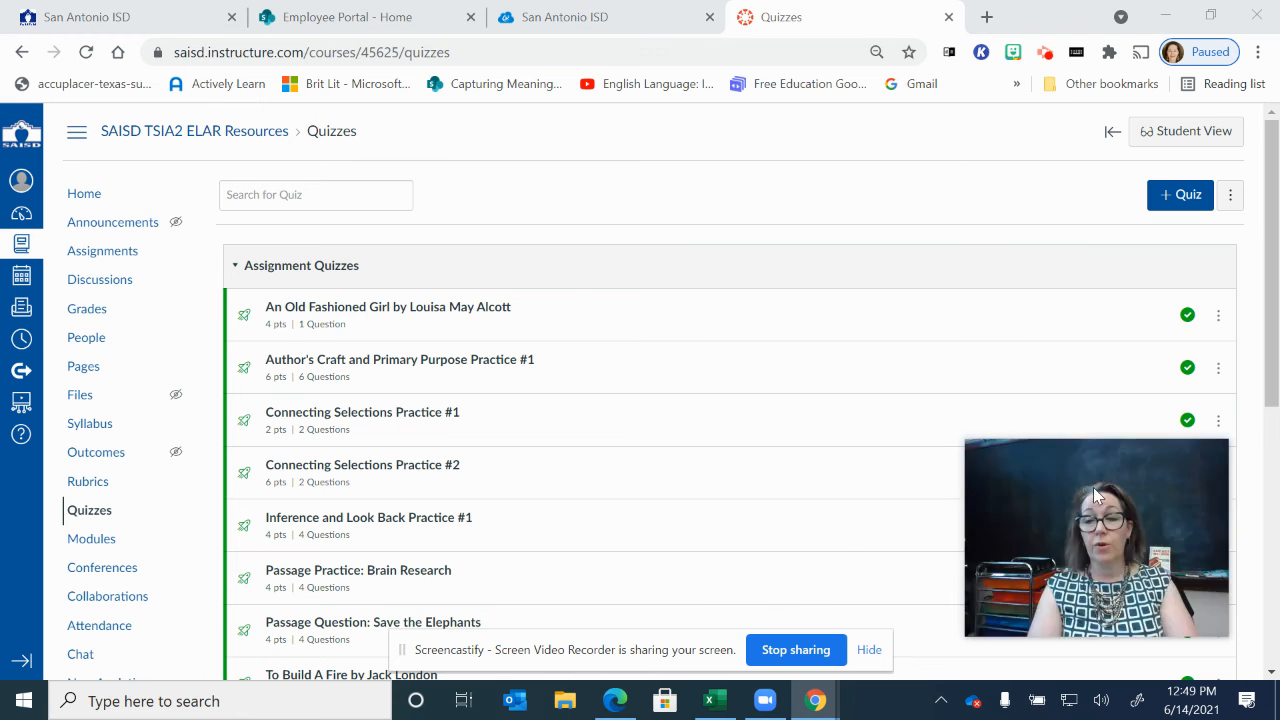
{"action": "left_click", "coordinate": [1184, 197]}
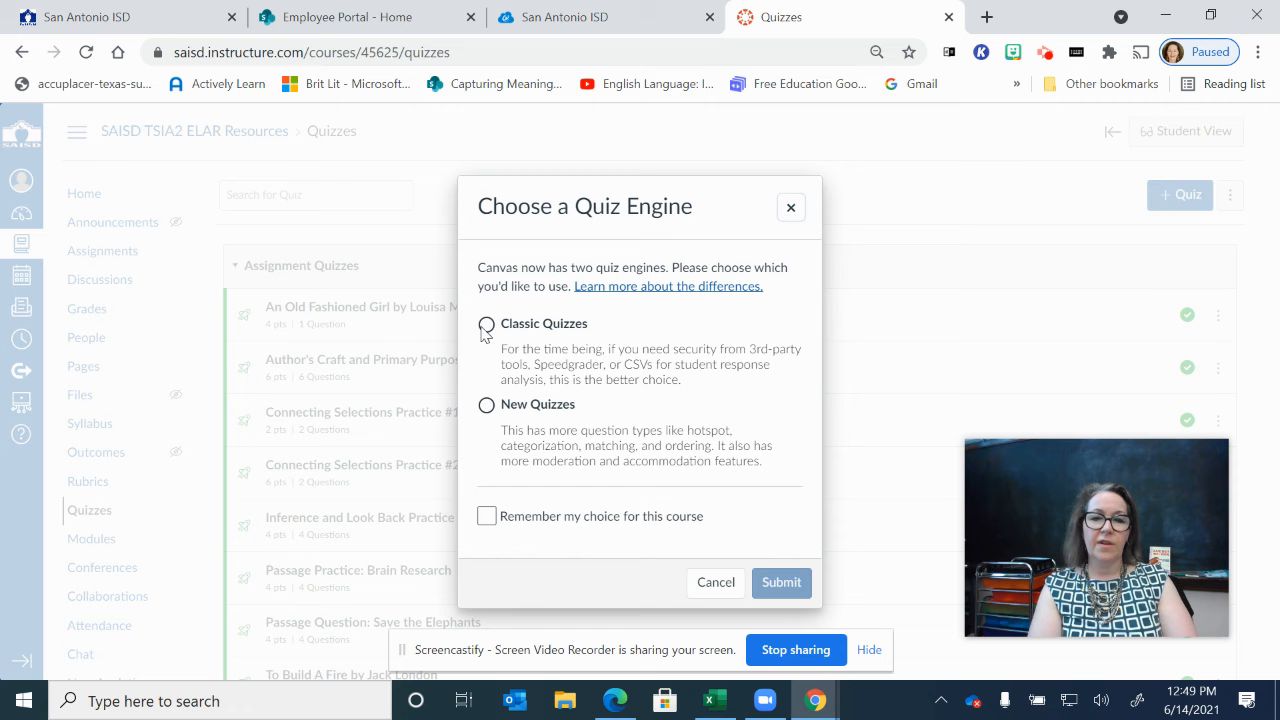
{"action": "left_click", "coordinate": [486, 325]}
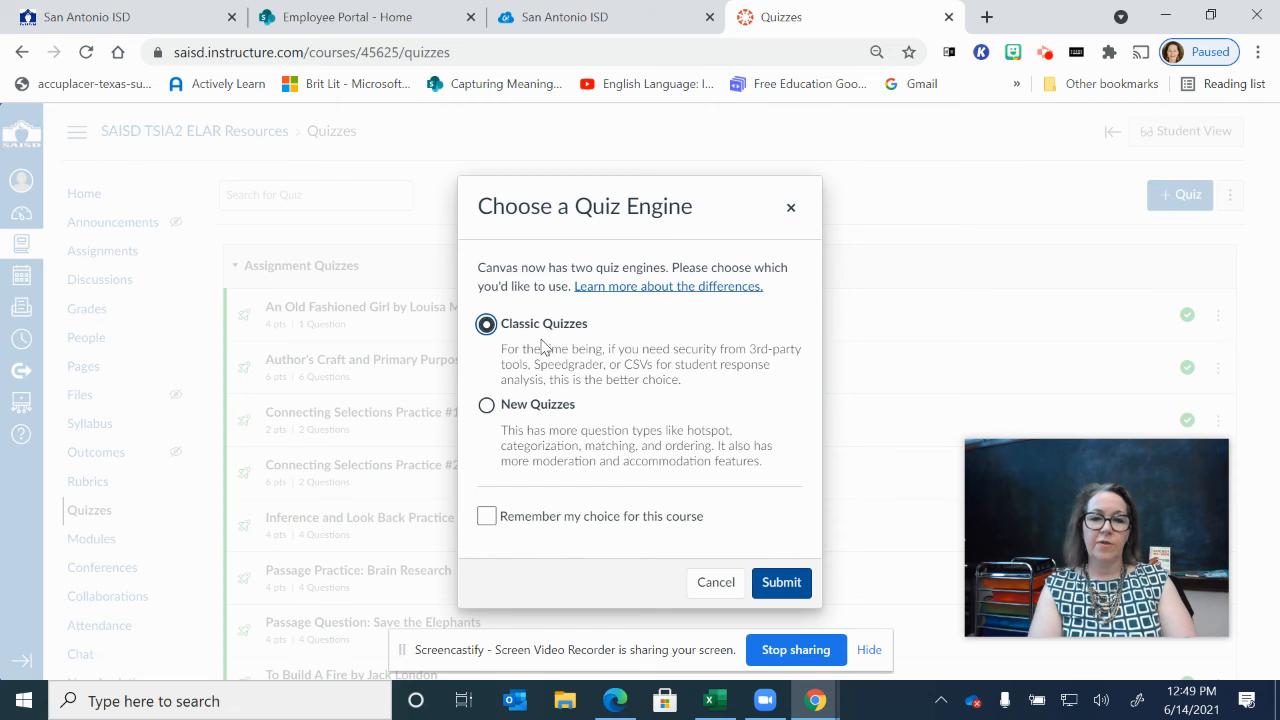
{"action": "left_click", "coordinate": [781, 583]}
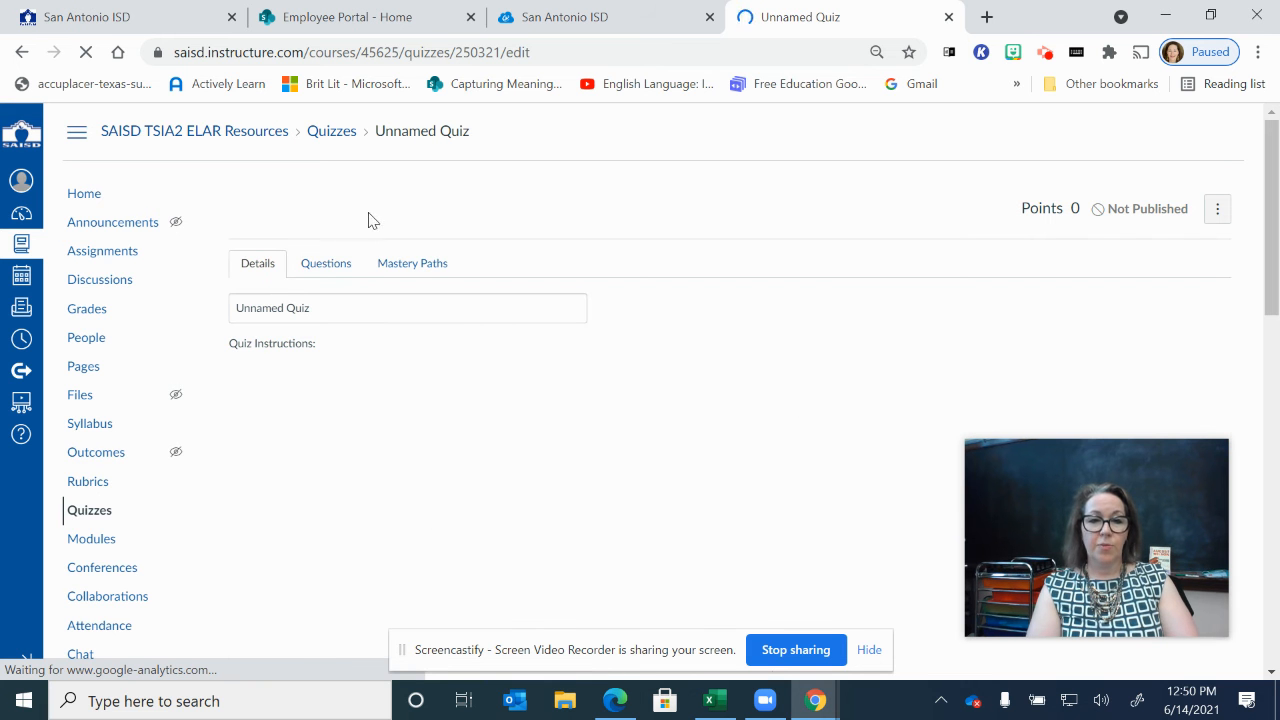
Add a question group to the quiz that picks 1 question at 4 points from the Reading: Literary Passages bank.
{"action": "left_click", "coordinate": [332, 265]}
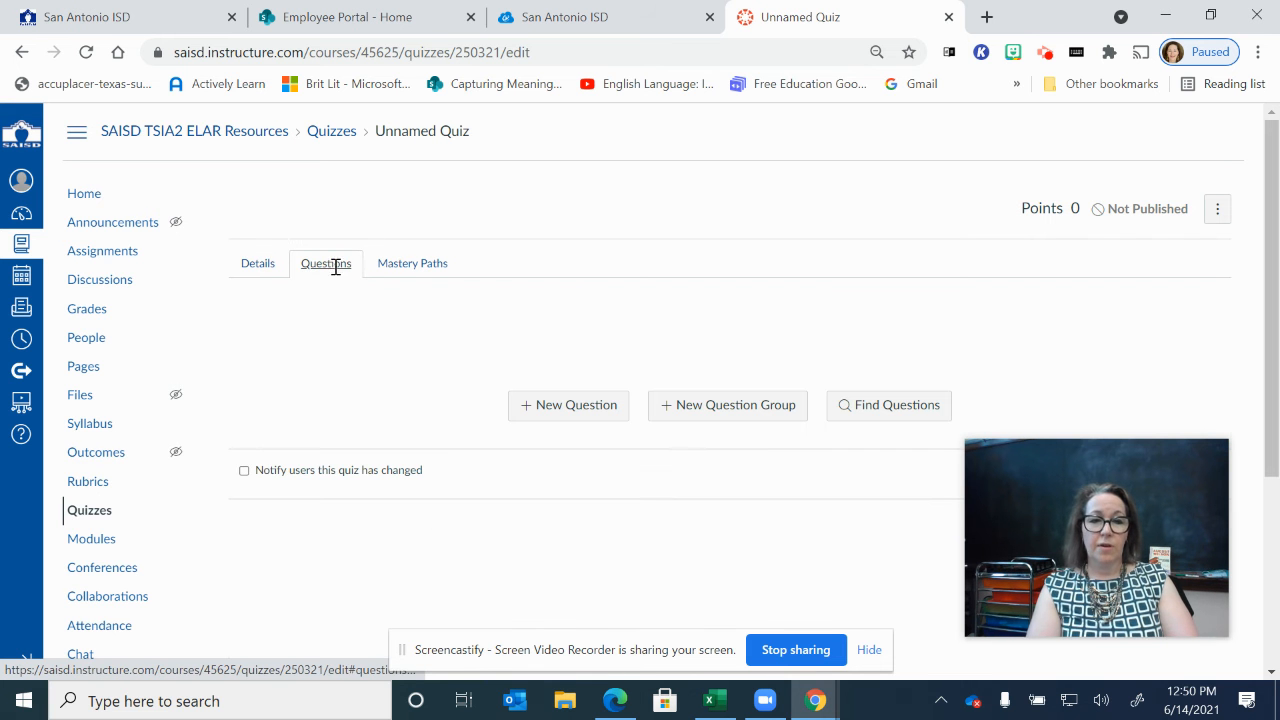
{"action": "left_click", "coordinate": [727, 407]}
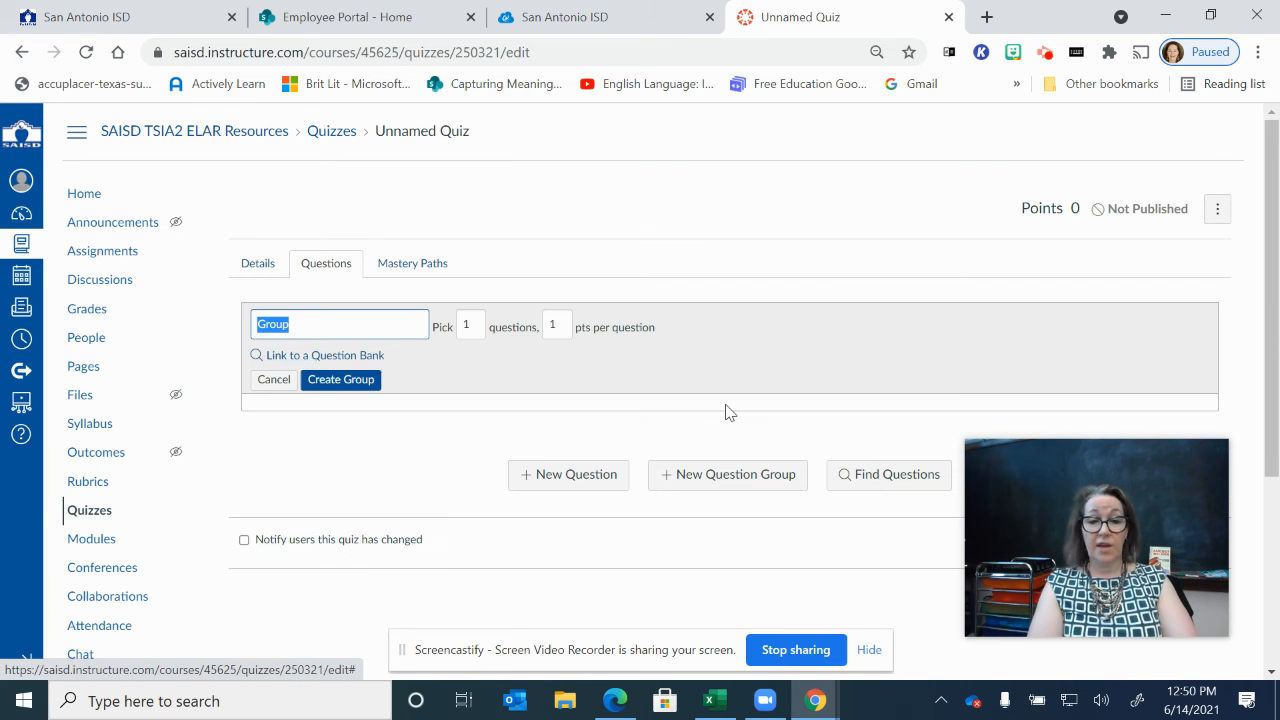
{"action": "left_click", "coordinate": [329, 357]}
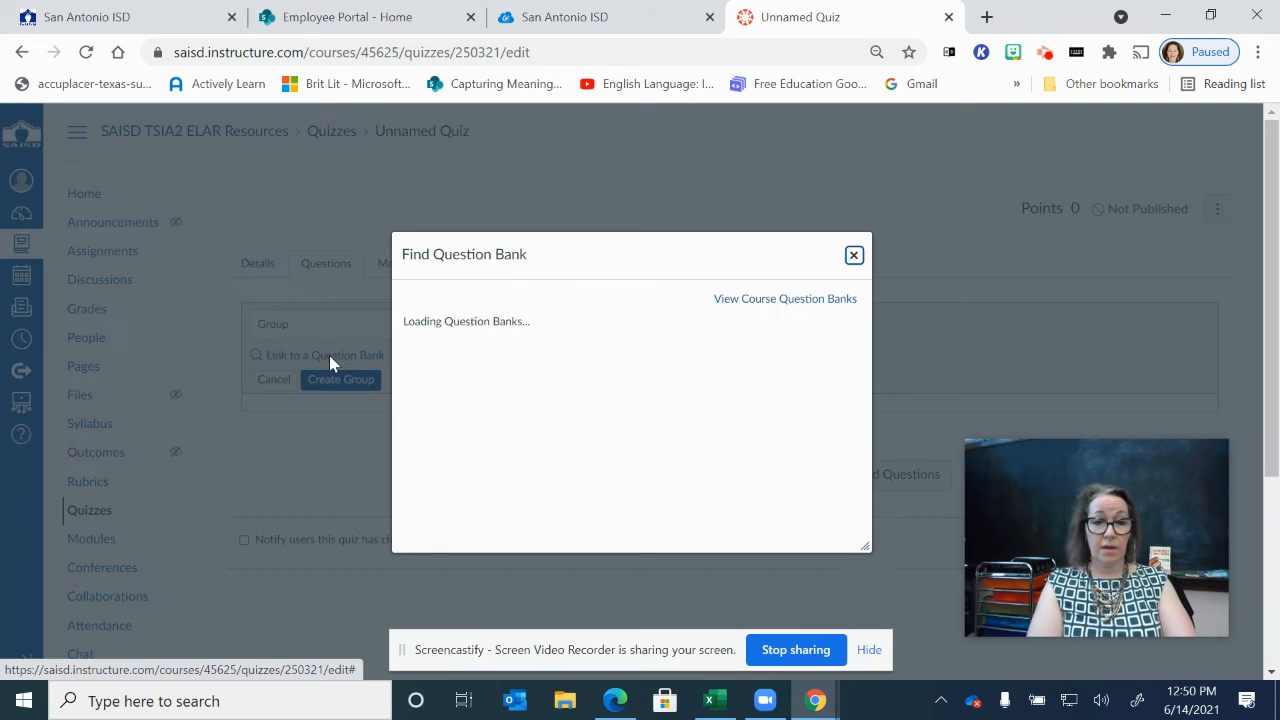
{"action": "left_click_drag", "start_coordinate": [835, 368], "coordinate": [838, 401]}
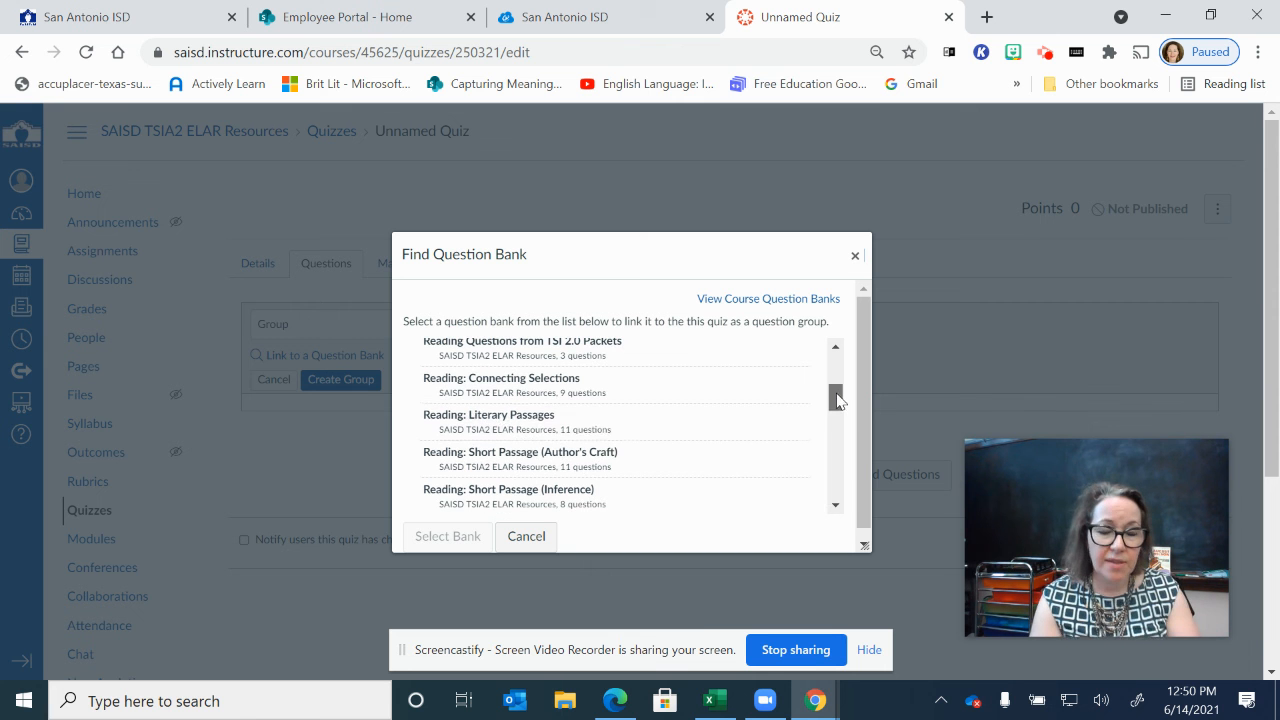
{"action": "left_click", "coordinate": [536, 424]}
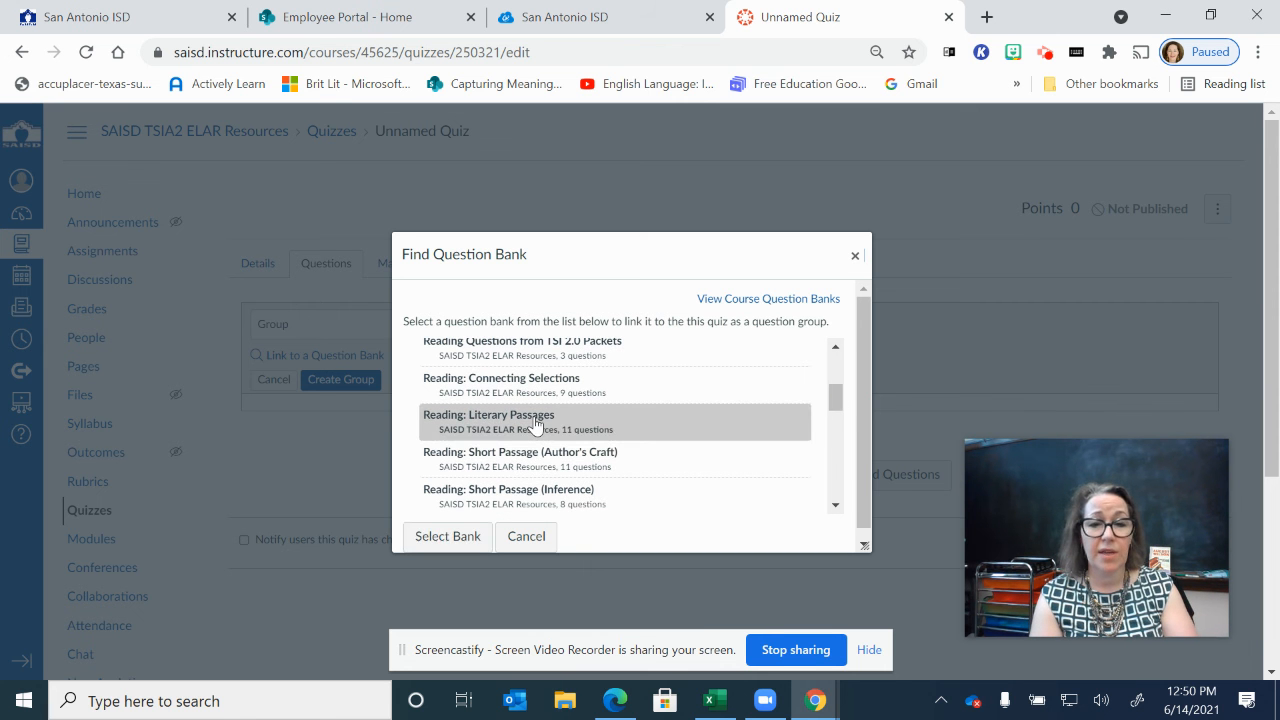
{"action": "left_click", "coordinate": [465, 540]}
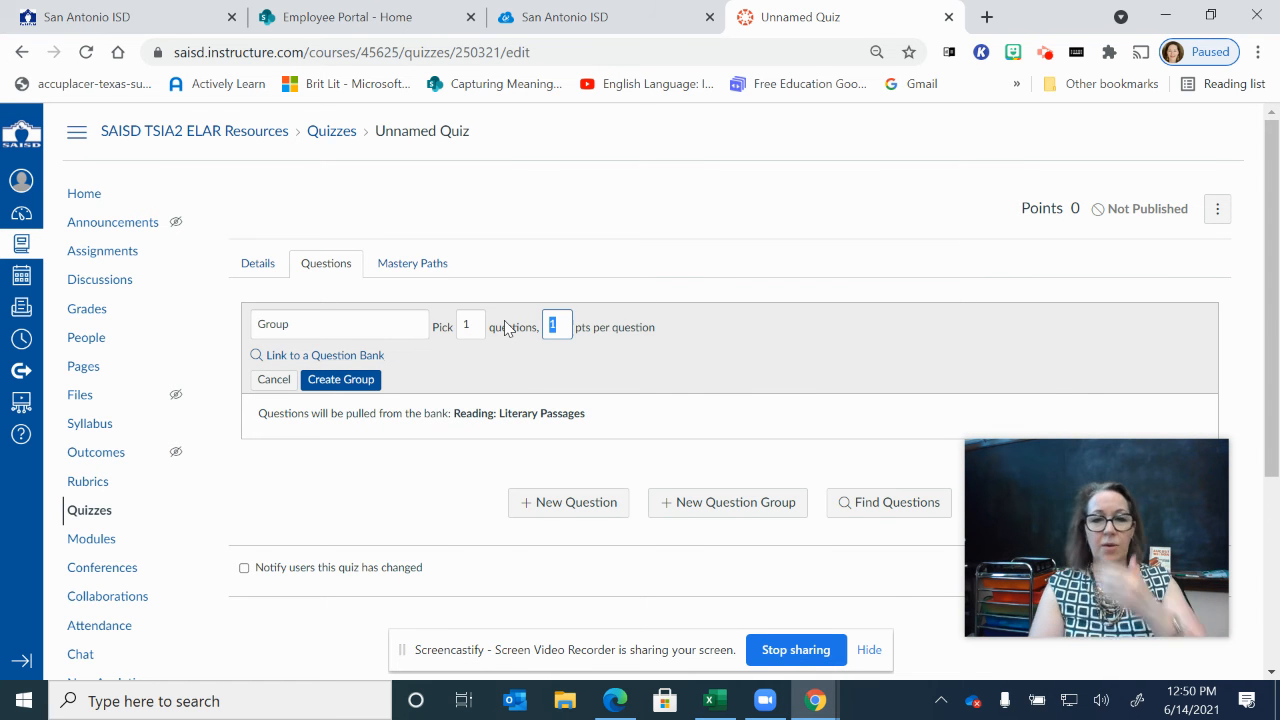
{"action": "type", "text": "4"}
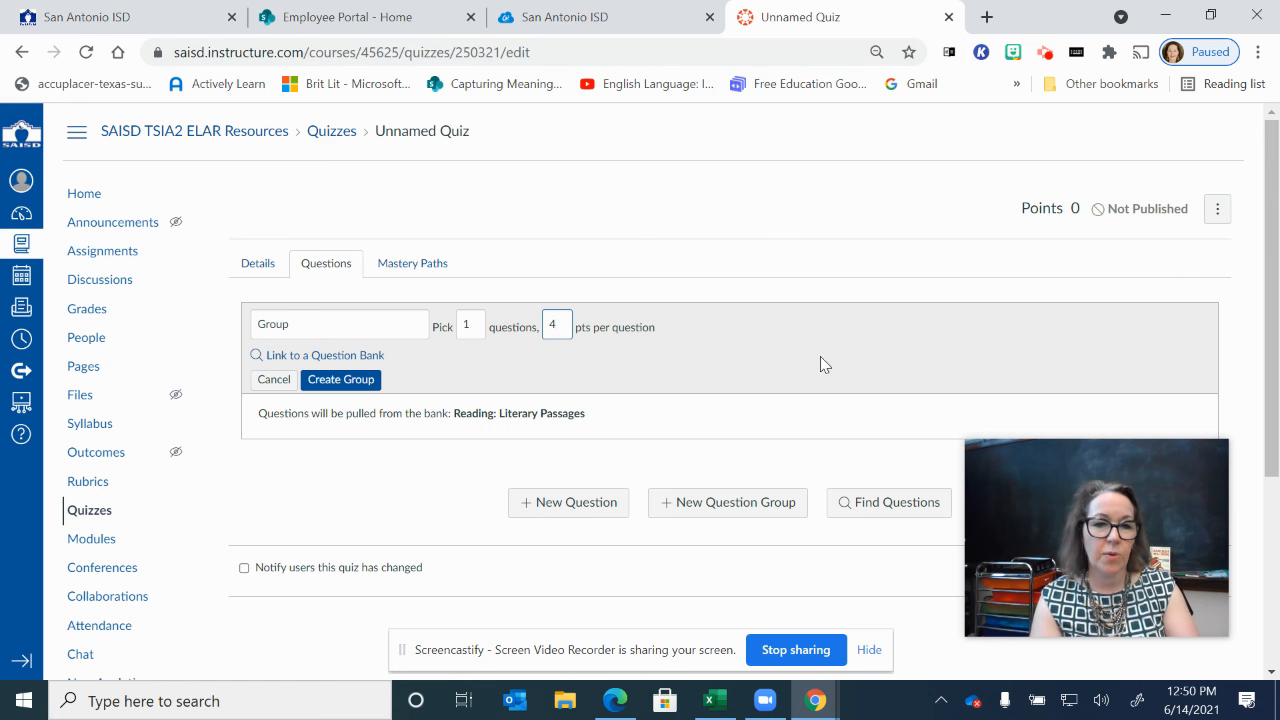
{"action": "left_click", "coordinate": [354, 382]}
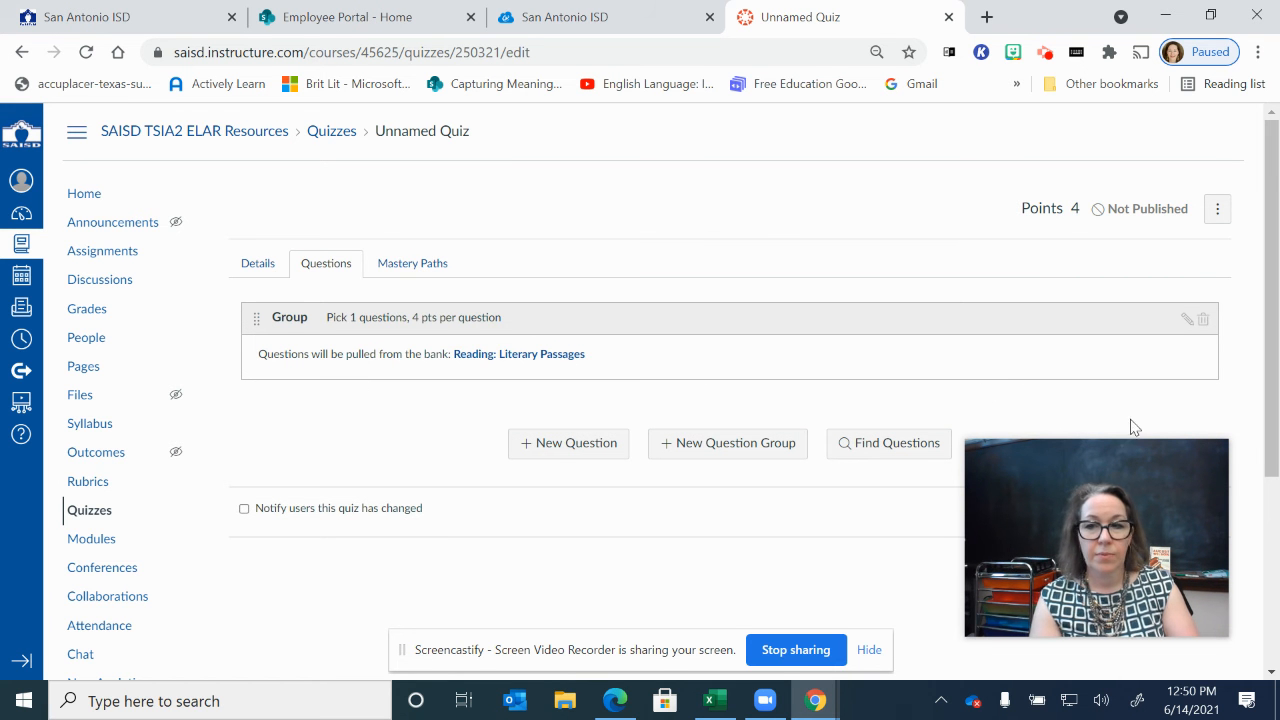
Rename the question group as Literary Passage.
{"action": "left_click", "coordinate": [1185, 321]}
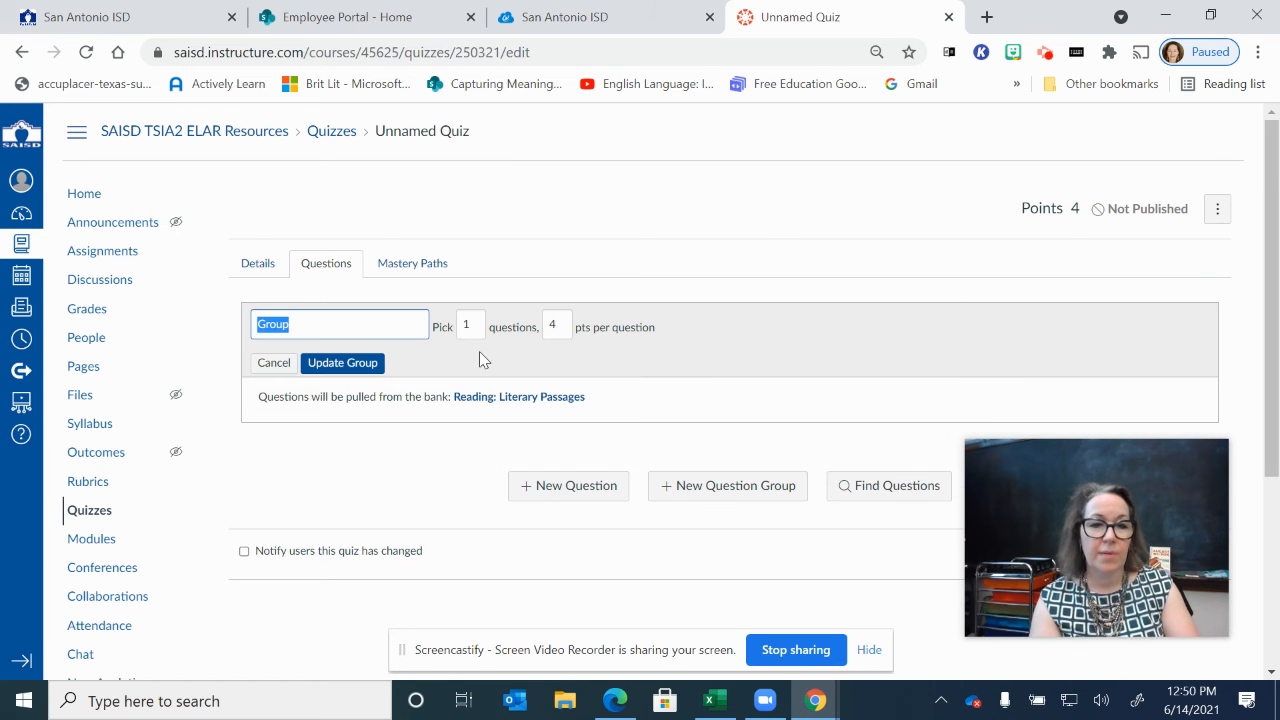
{"action": "type", "text": "Literary Passage"}
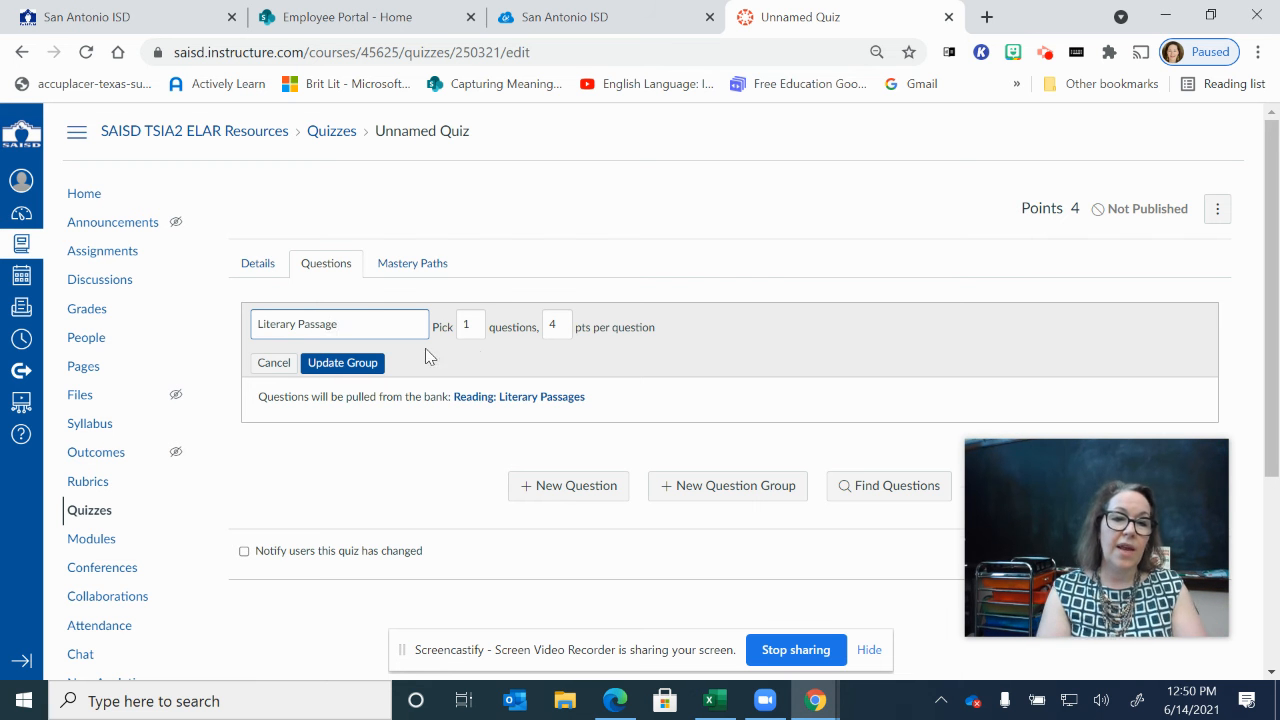
{"action": "left_click", "coordinate": [343, 363]}
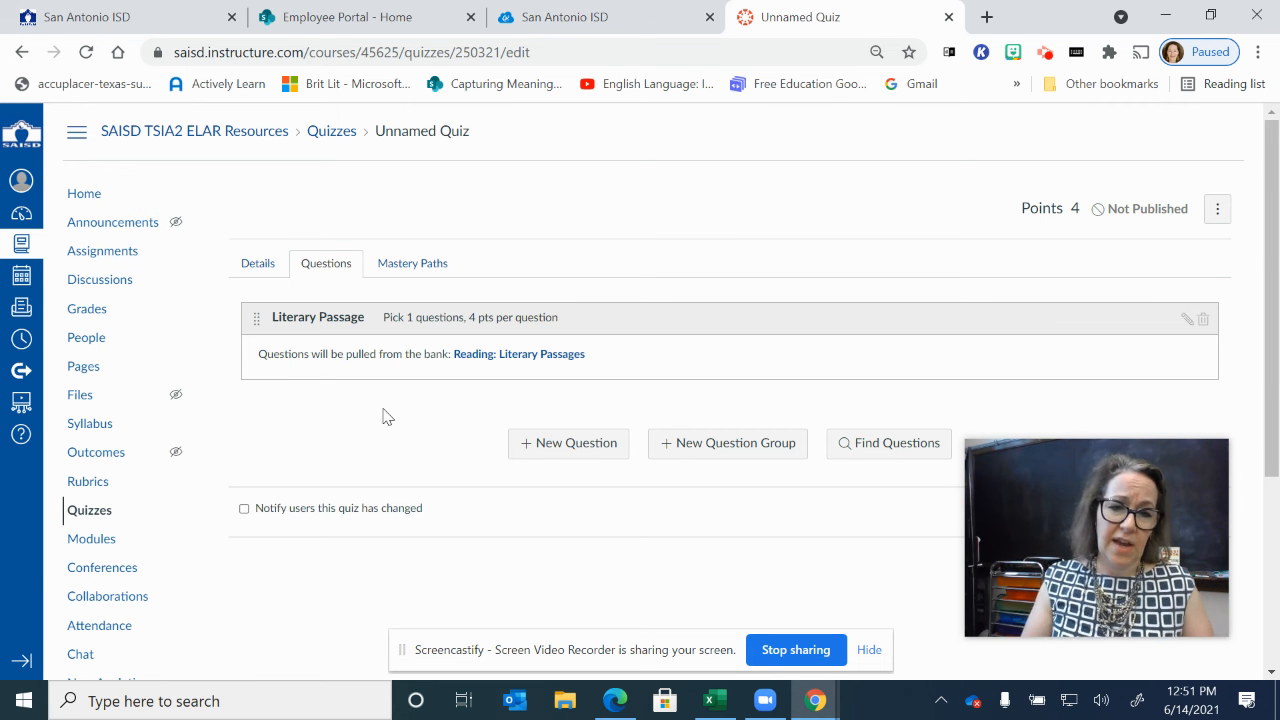
Add a Connecting Selections question group that picks 1 question at 1 point from the Reading: Connecting Selections bank.
{"action": "left_click", "coordinate": [714, 450]}
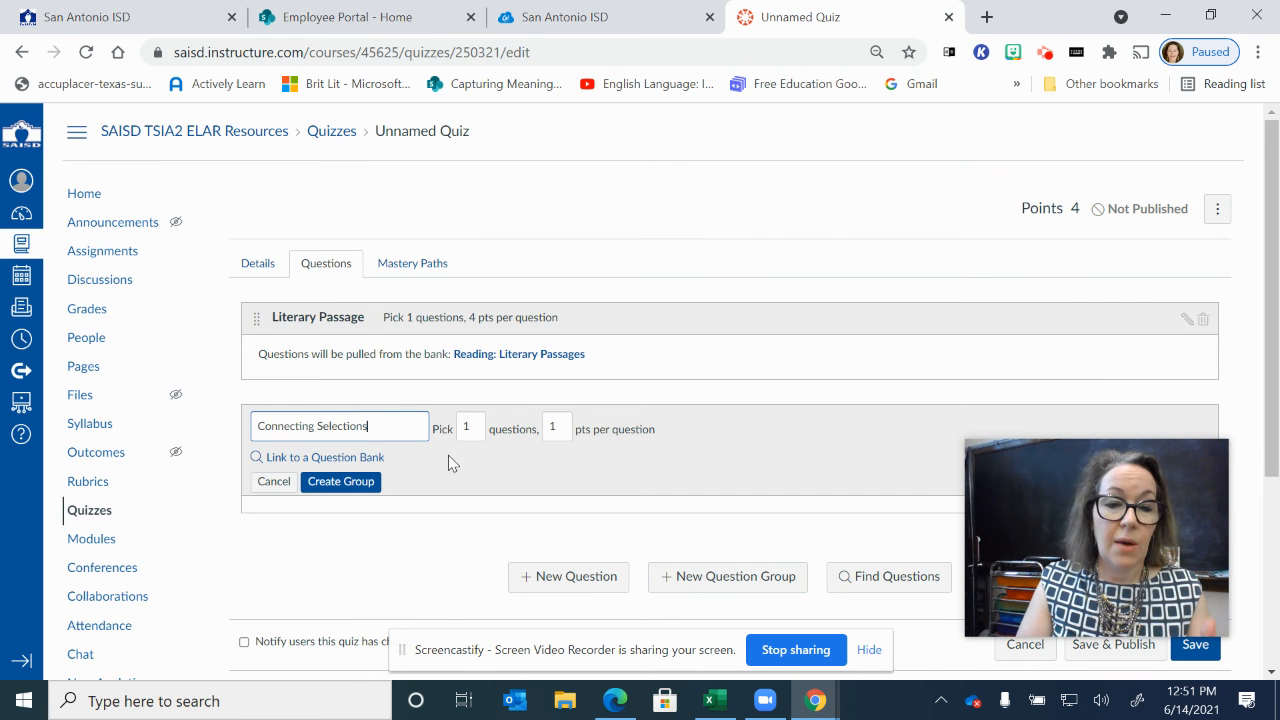
{"action": "left_click", "coordinate": [474, 426]}
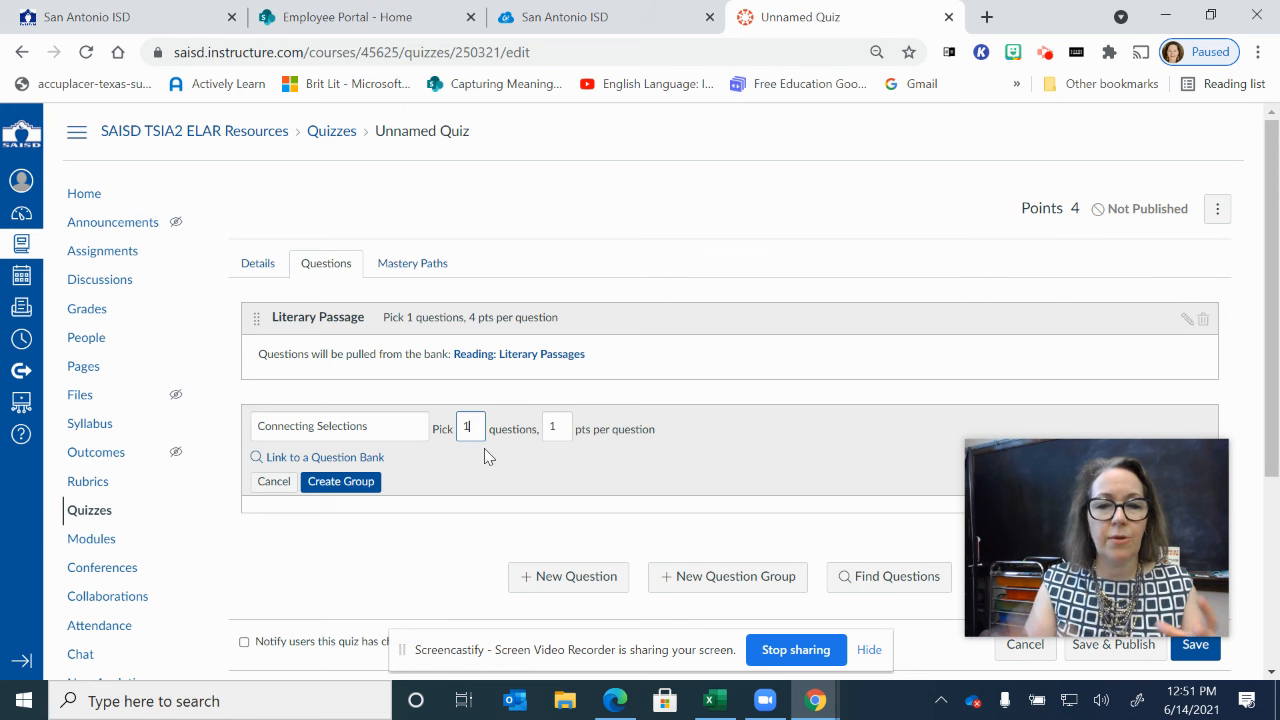
{"action": "left_click", "coordinate": [348, 460]}
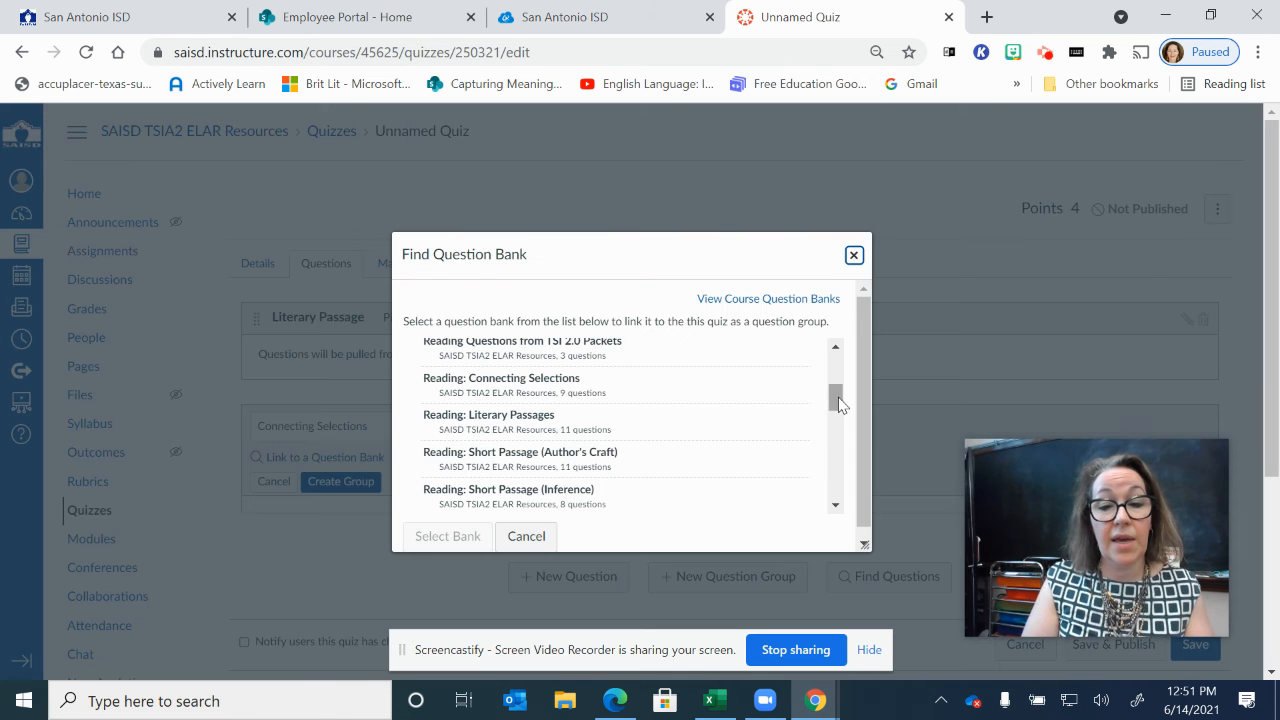
{"action": "left_click", "coordinate": [585, 378]}
{"action": "left_click", "coordinate": [452, 536]}
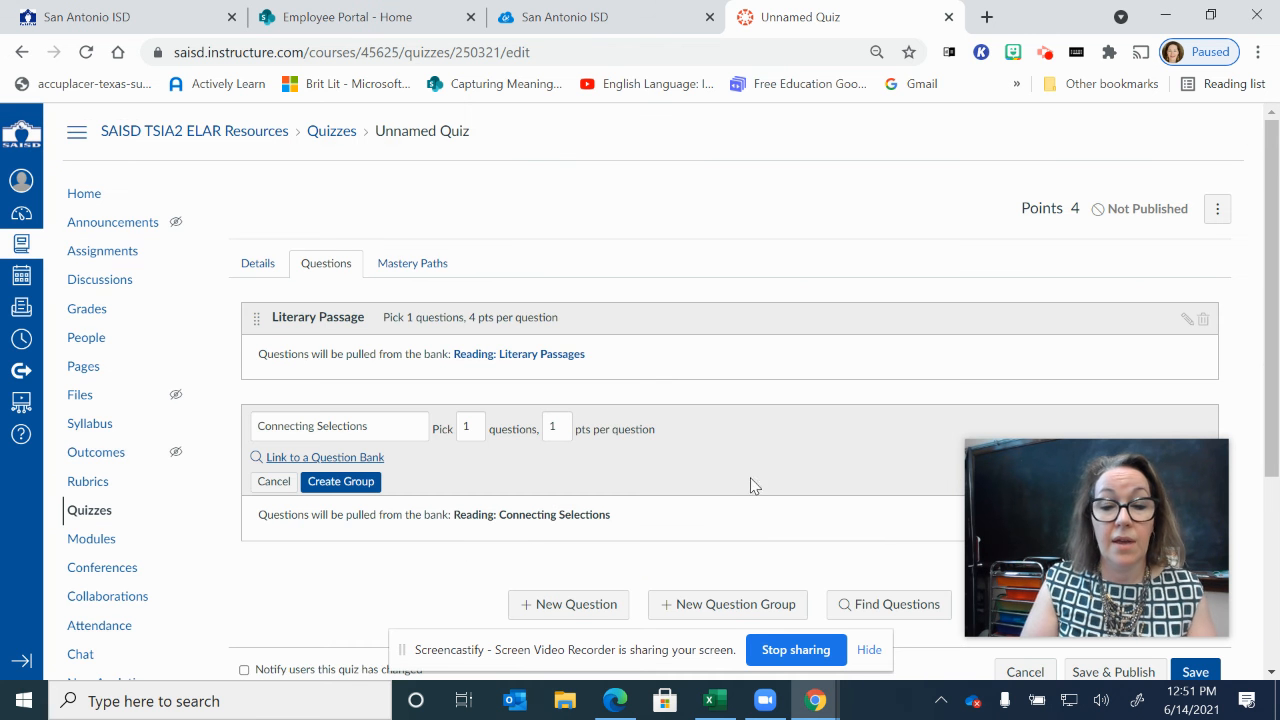
{"action": "left_click", "coordinate": [348, 482]}
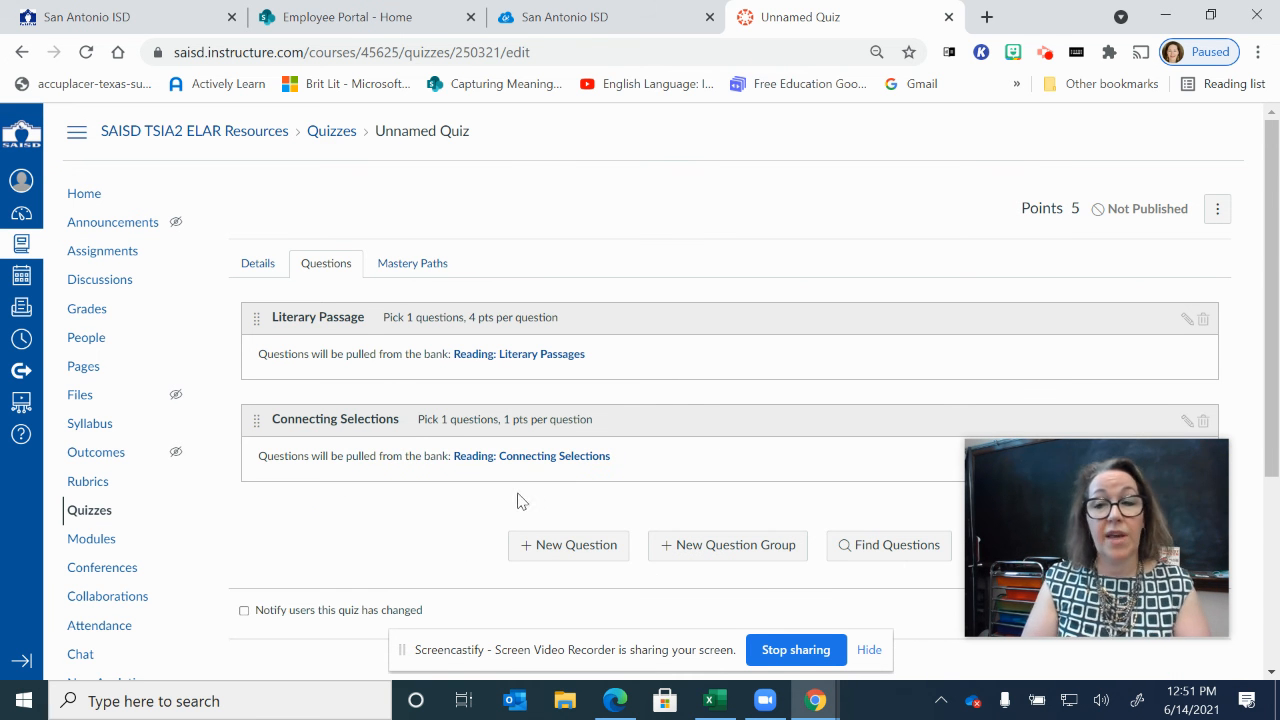
{"action": "left_click_drag", "start_coordinate": [1076, 473], "coordinate": [154, 104]}
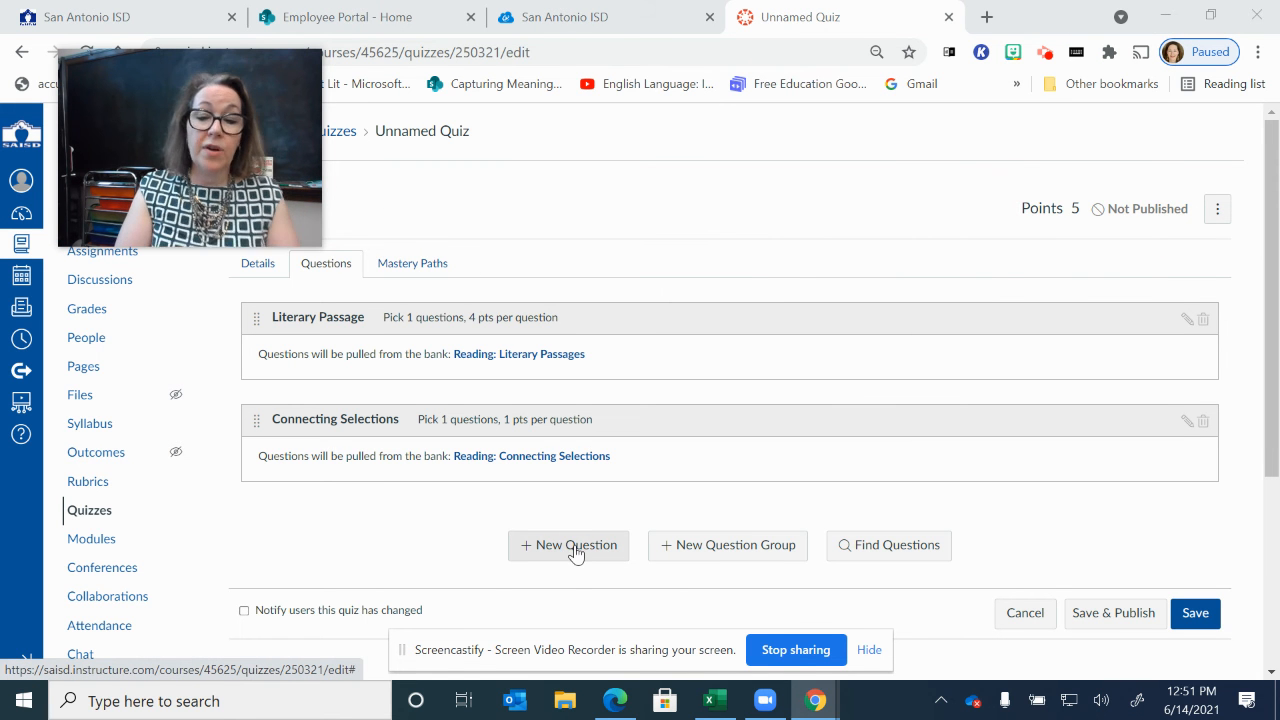
{"action": "left_click", "coordinate": [866, 545]}
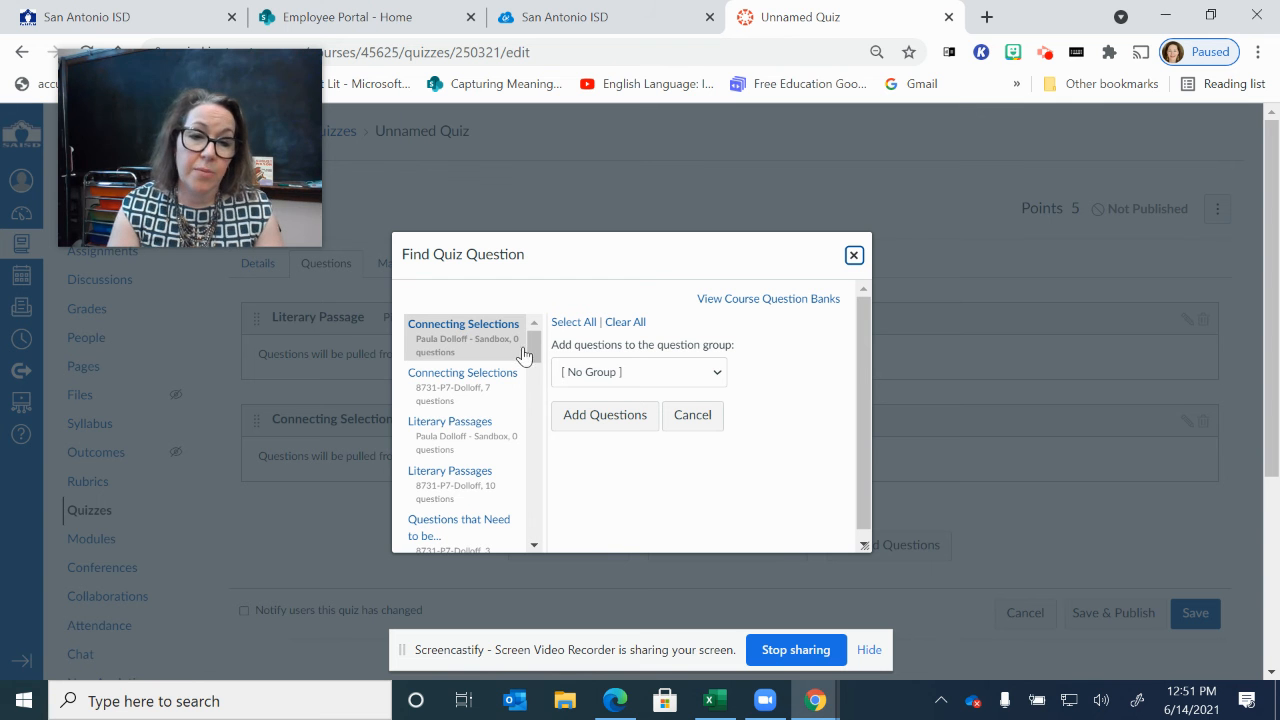
{"action": "left_click_drag", "start_coordinate": [532, 340], "coordinate": [533, 436]}
{"action": "left_click", "coordinate": [447, 473]}
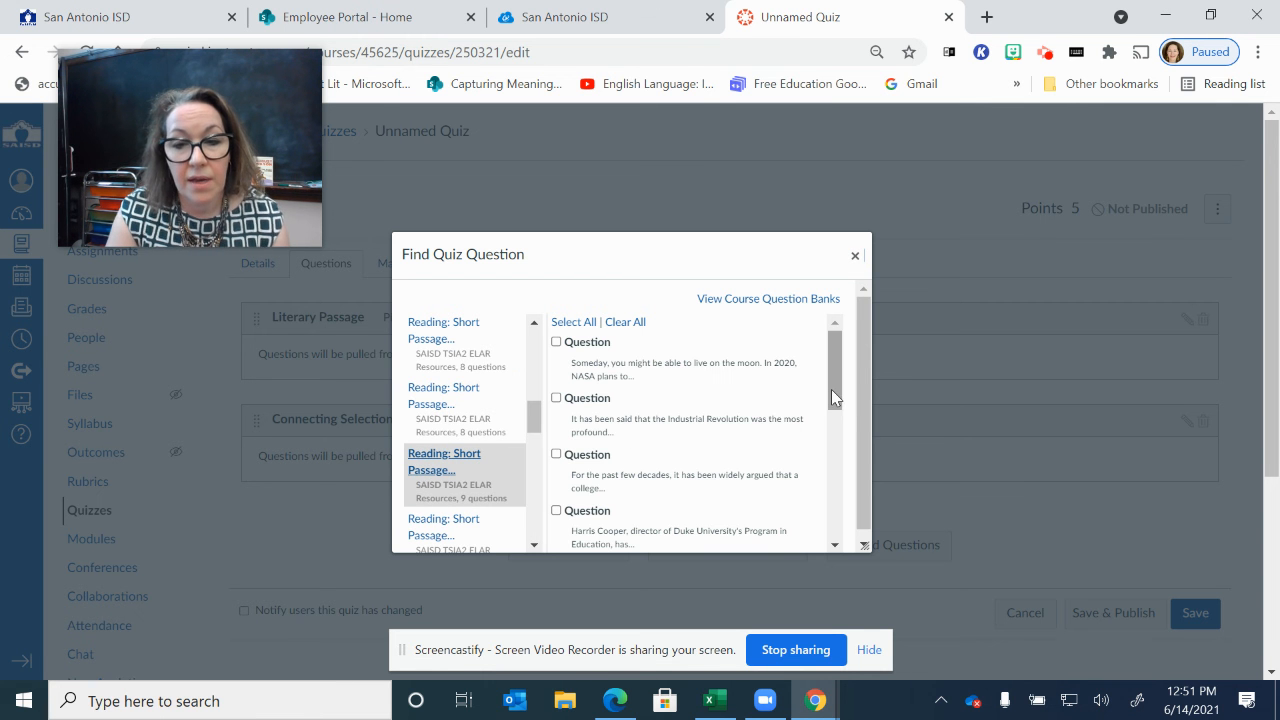
{"action": "left_click_drag", "start_coordinate": [831, 389], "coordinate": [831, 395]}
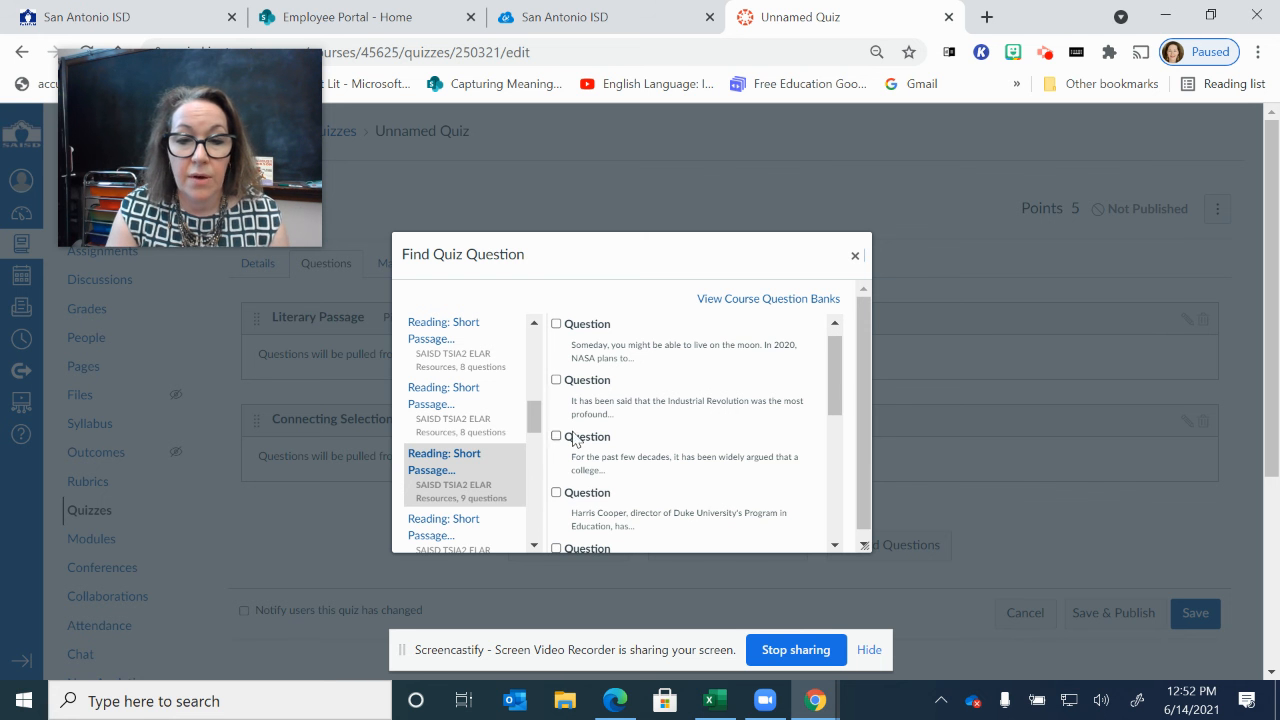
{"action": "left_click", "coordinate": [556, 382]}
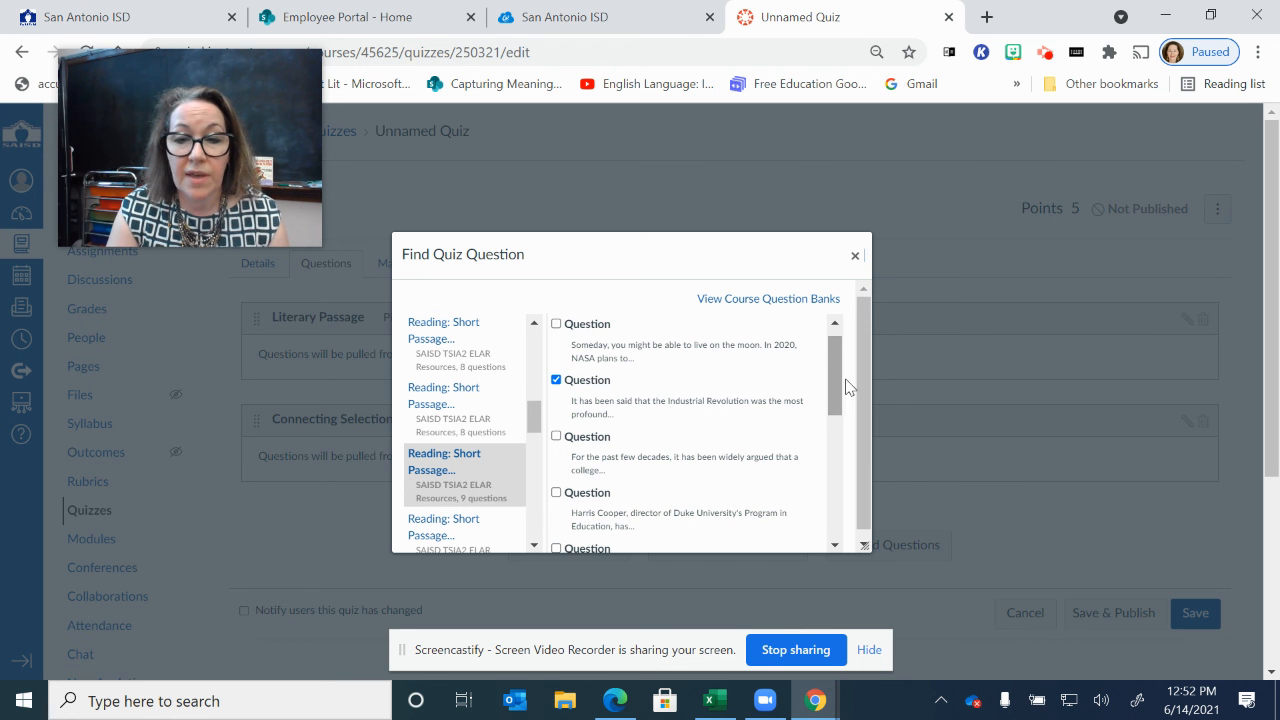
{"action": "left_click_drag", "start_coordinate": [860, 390], "coordinate": [864, 453]}
{"action": "left_click_drag", "start_coordinate": [835, 380], "coordinate": [819, 570]}
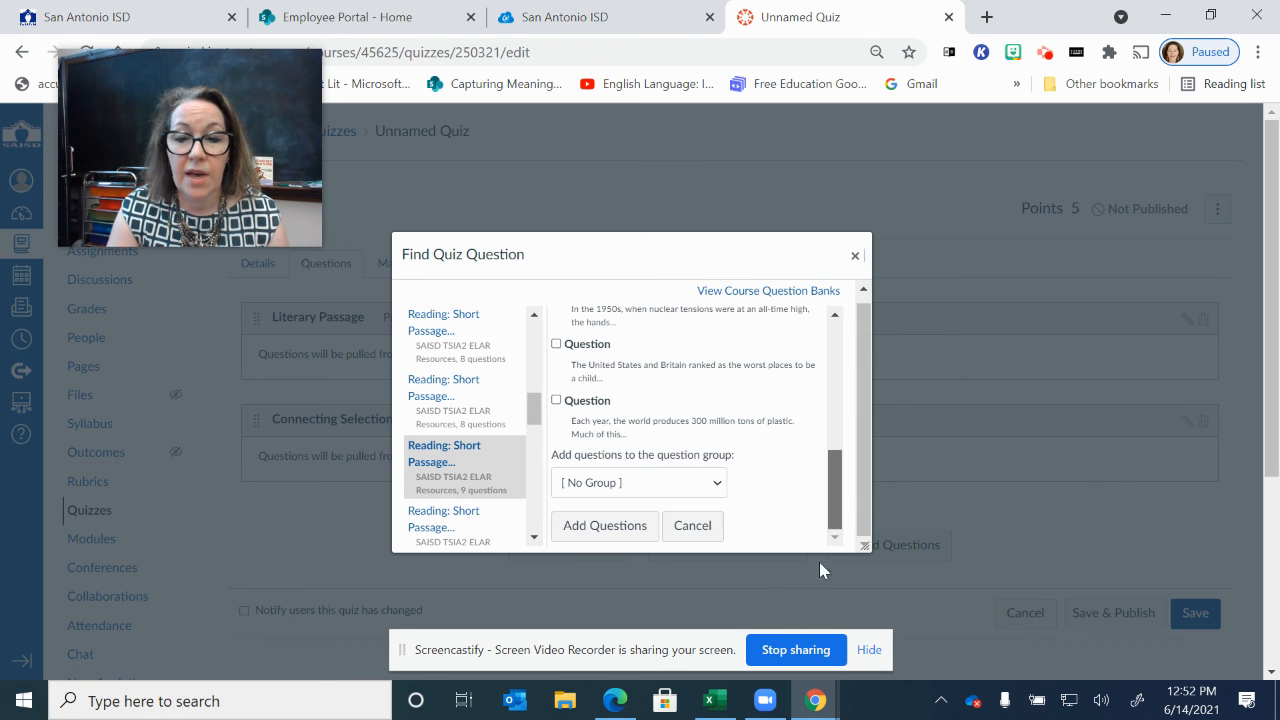
{"action": "left_click_drag", "start_coordinate": [833, 507], "coordinate": [832, 480]}
{"action": "left_click", "coordinate": [854, 256]}
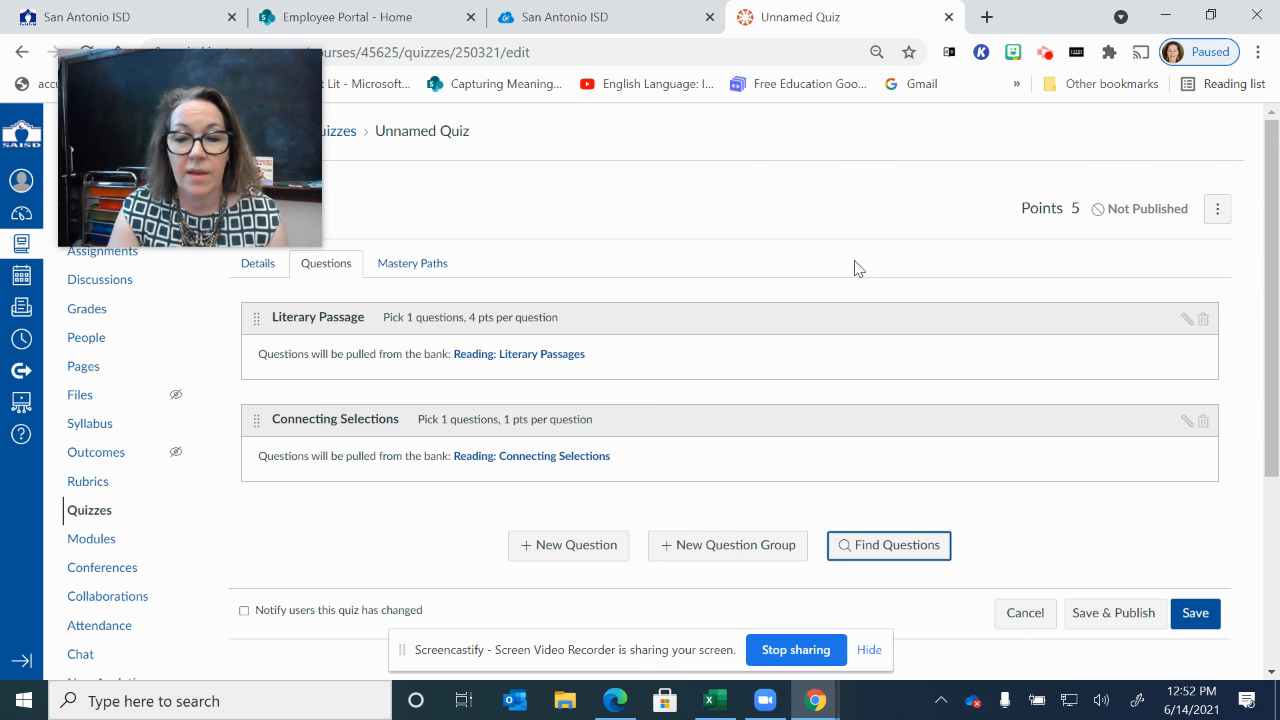
Add a Short Passage Inference question group that picks 3 questions at 1 point each from the Reading: Short Passage (Inference) bank.
{"action": "left_click", "coordinate": [707, 548]}
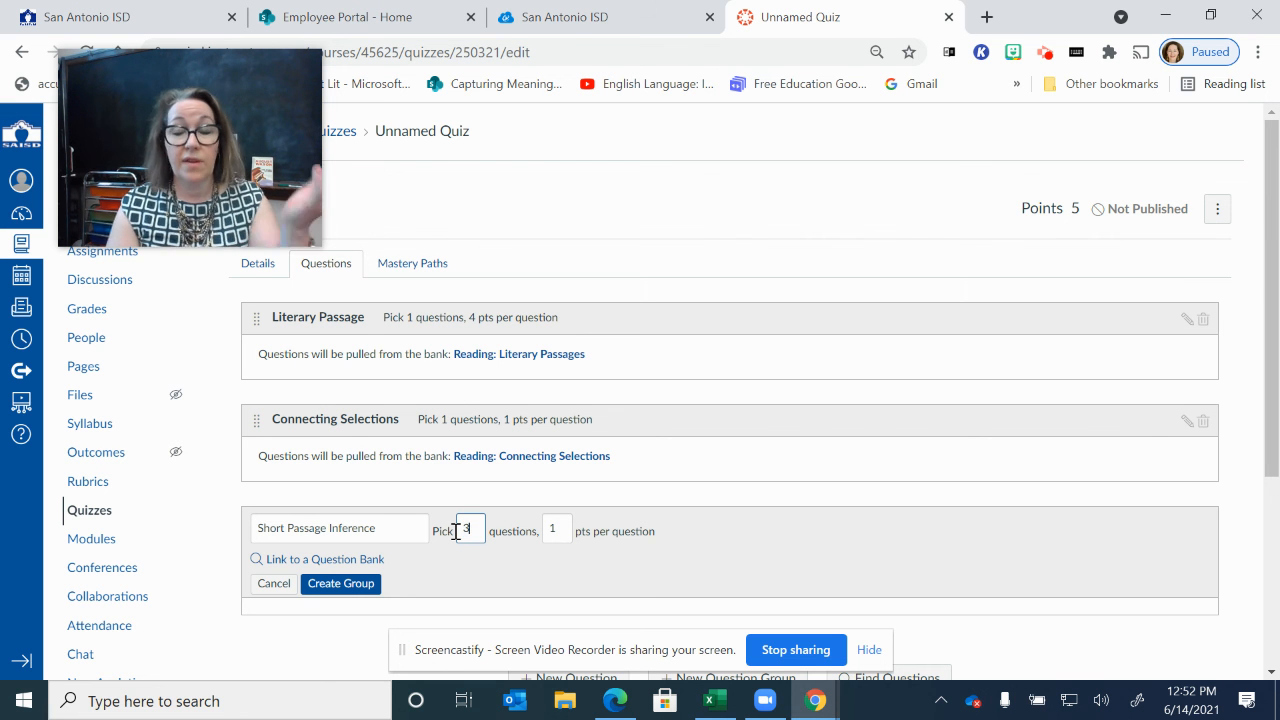
{"action": "left_click", "coordinate": [343, 561]}
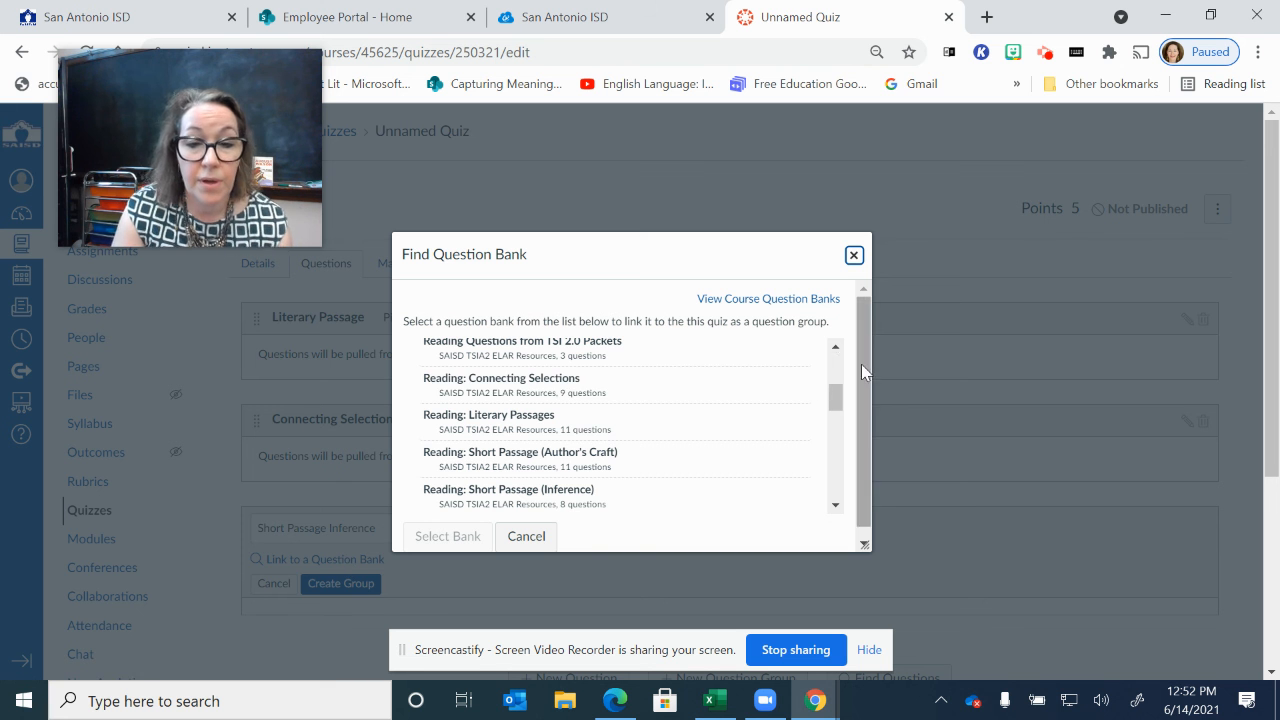
{"action": "scroll", "coordinate": [830, 400], "scroll_direction": "down", "scroll_amount": 3}
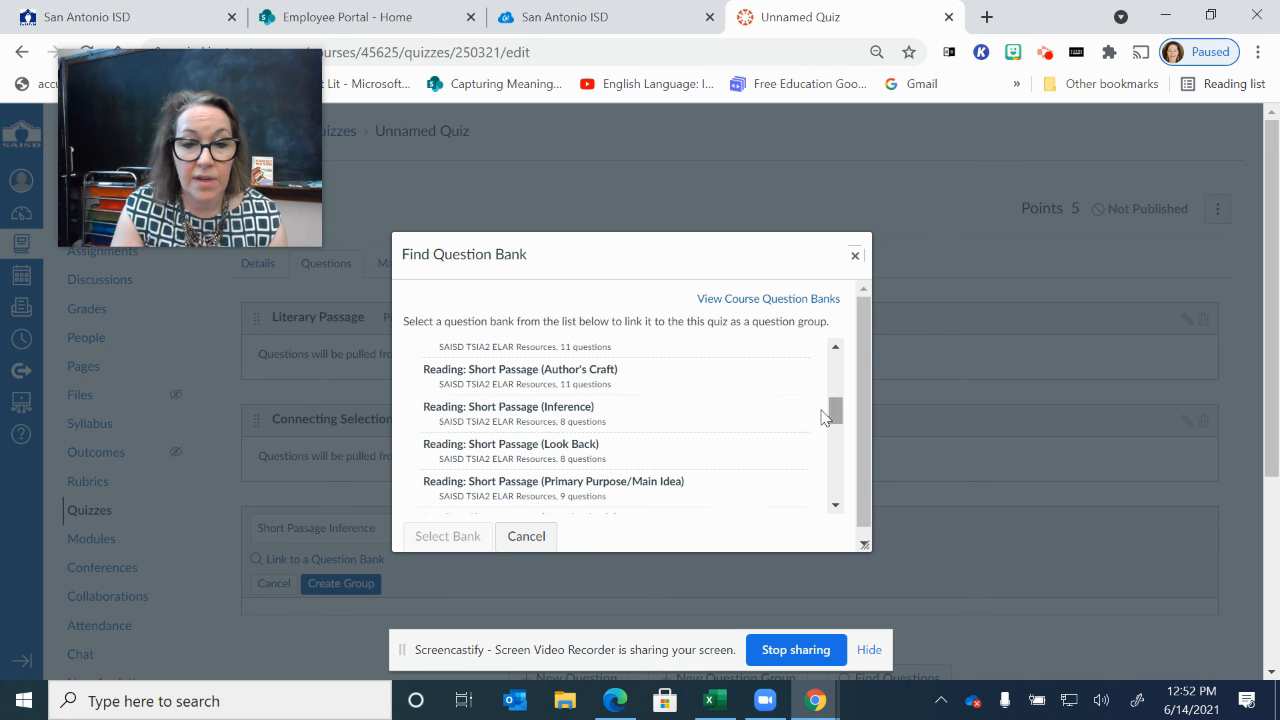
{"action": "left_click", "coordinate": [567, 413]}
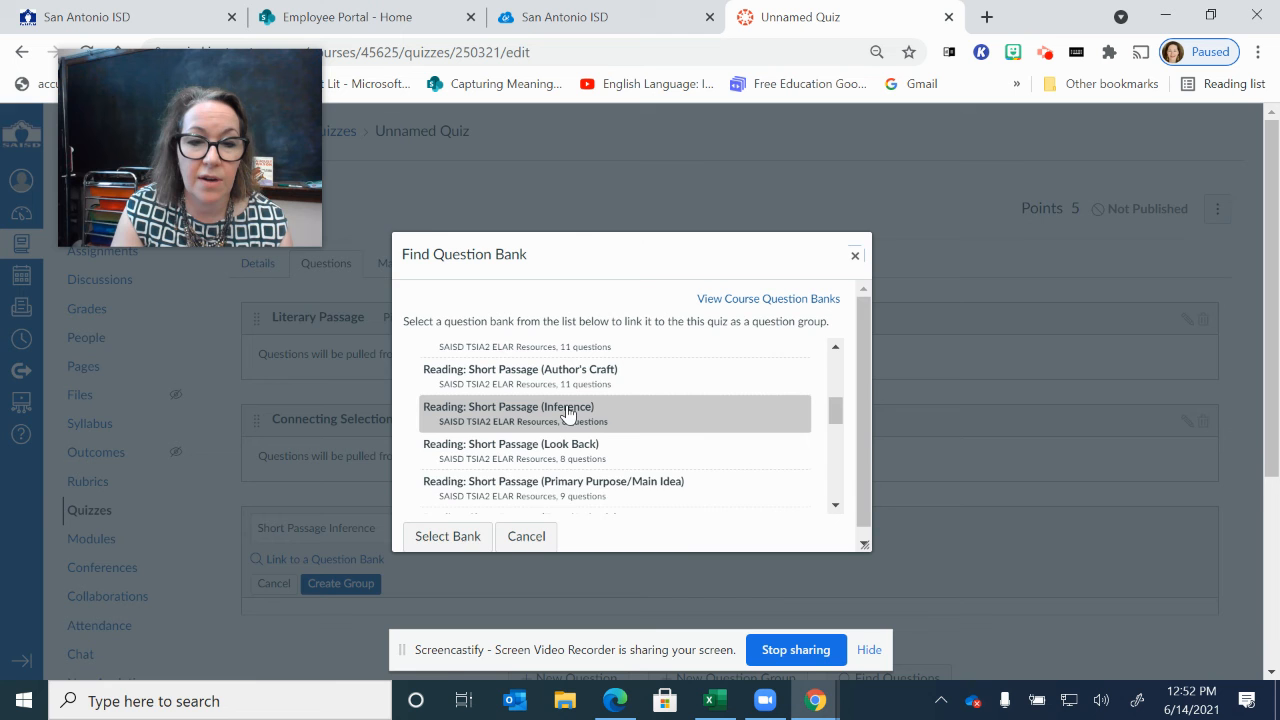
{"action": "left_click", "coordinate": [463, 535]}
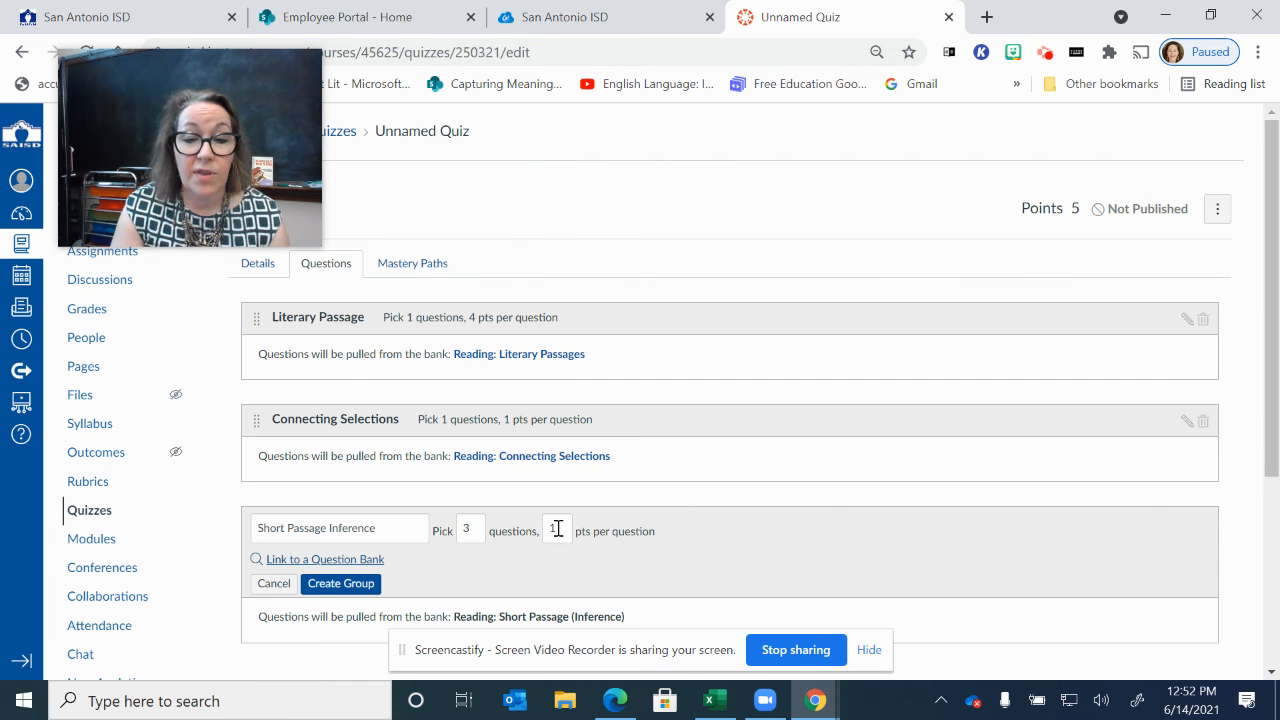
{"action": "scroll", "coordinate": [1268, 440], "scroll_direction": "down", "scroll_amount": 2}
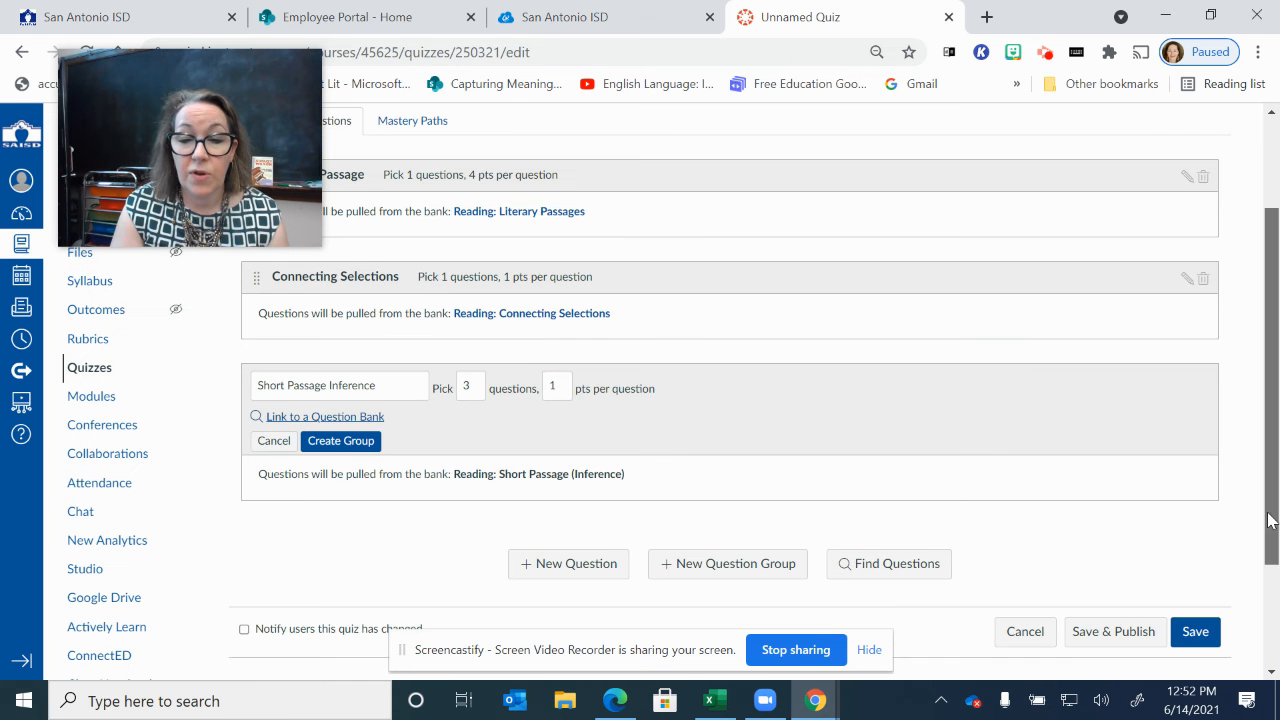
{"action": "left_click", "coordinate": [340, 440]}
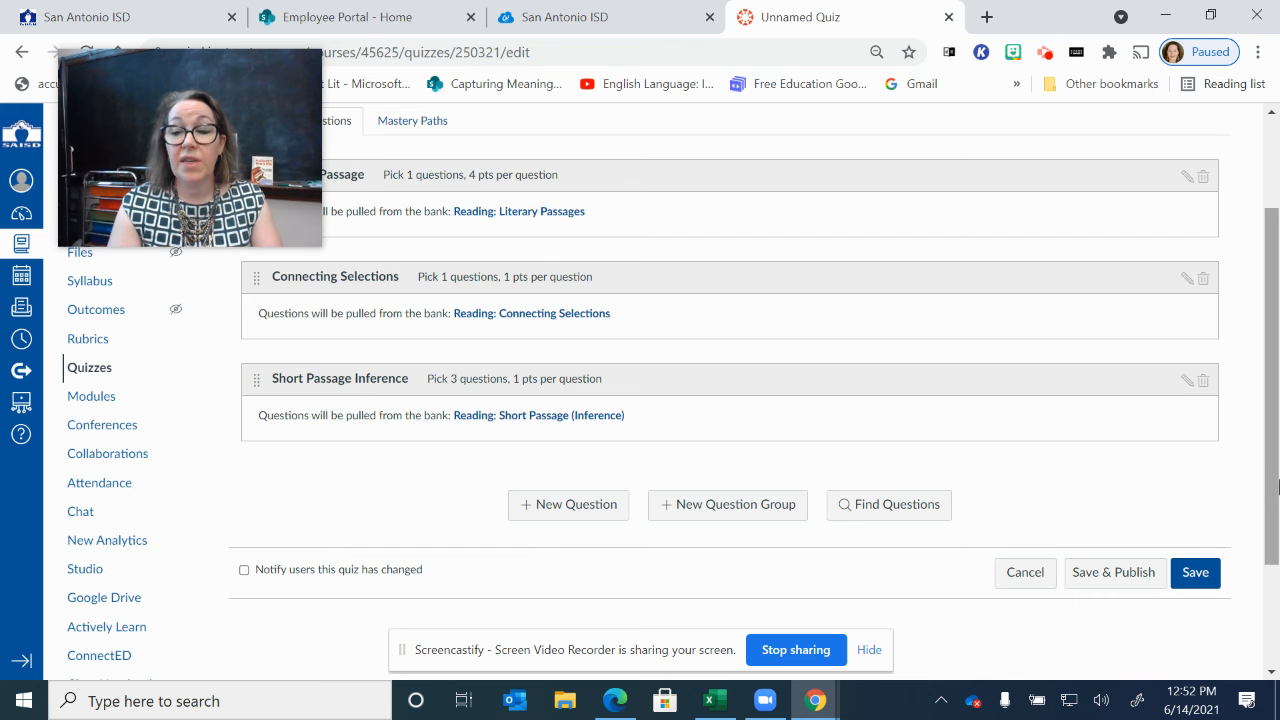
Leave the editor of the quiz with the three question groups without saving and delete this unnamed quiz.
{"action": "left_click_drag", "start_coordinate": [1273, 547], "coordinate": [1259, 328]}
{"action": "scroll", "coordinate": [1257, 500], "scroll_direction": "down", "scroll_amount": 2}
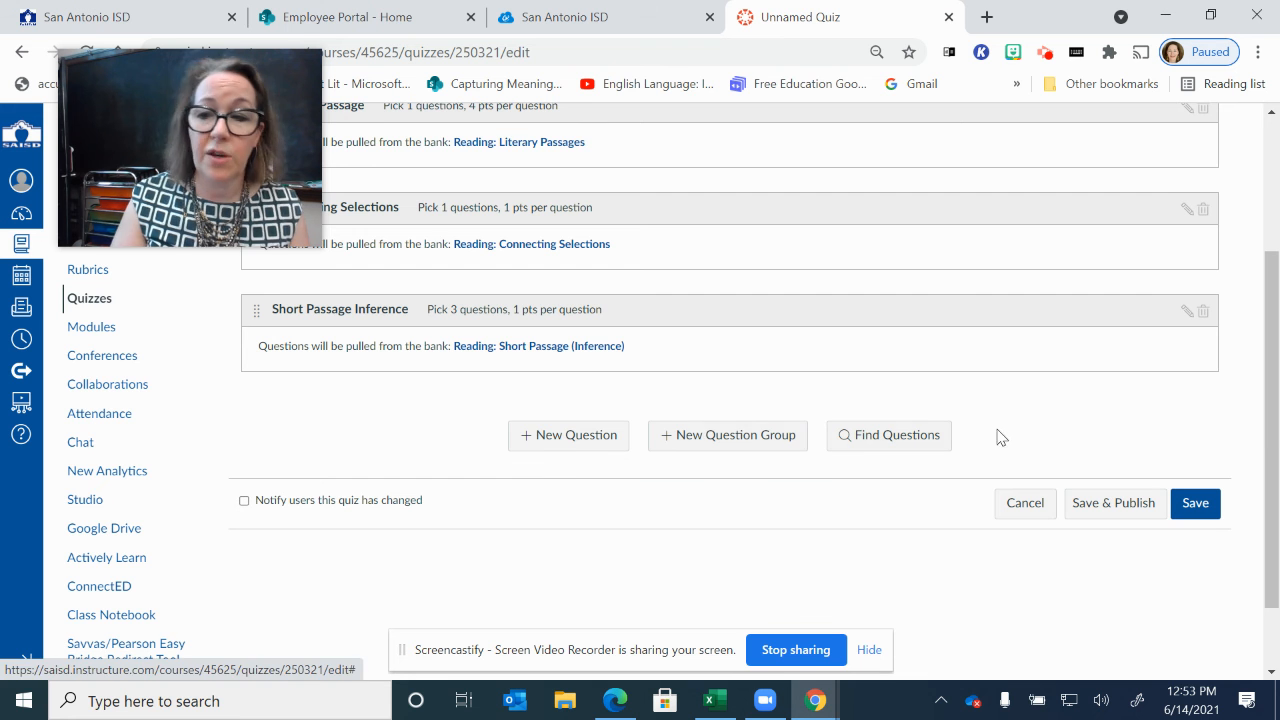
{"action": "left_click_drag", "start_coordinate": [1270, 438], "coordinate": [1272, 350]}
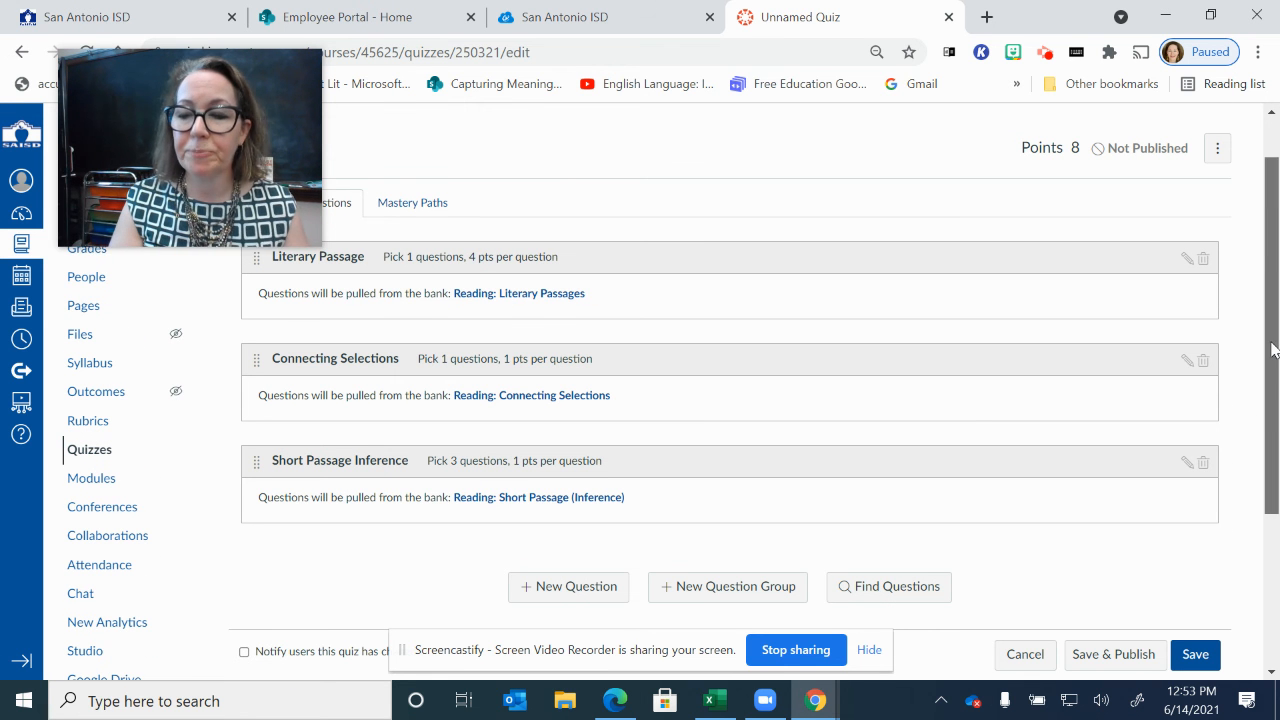
{"action": "left_click_drag", "start_coordinate": [1272, 348], "coordinate": [1272, 430]}
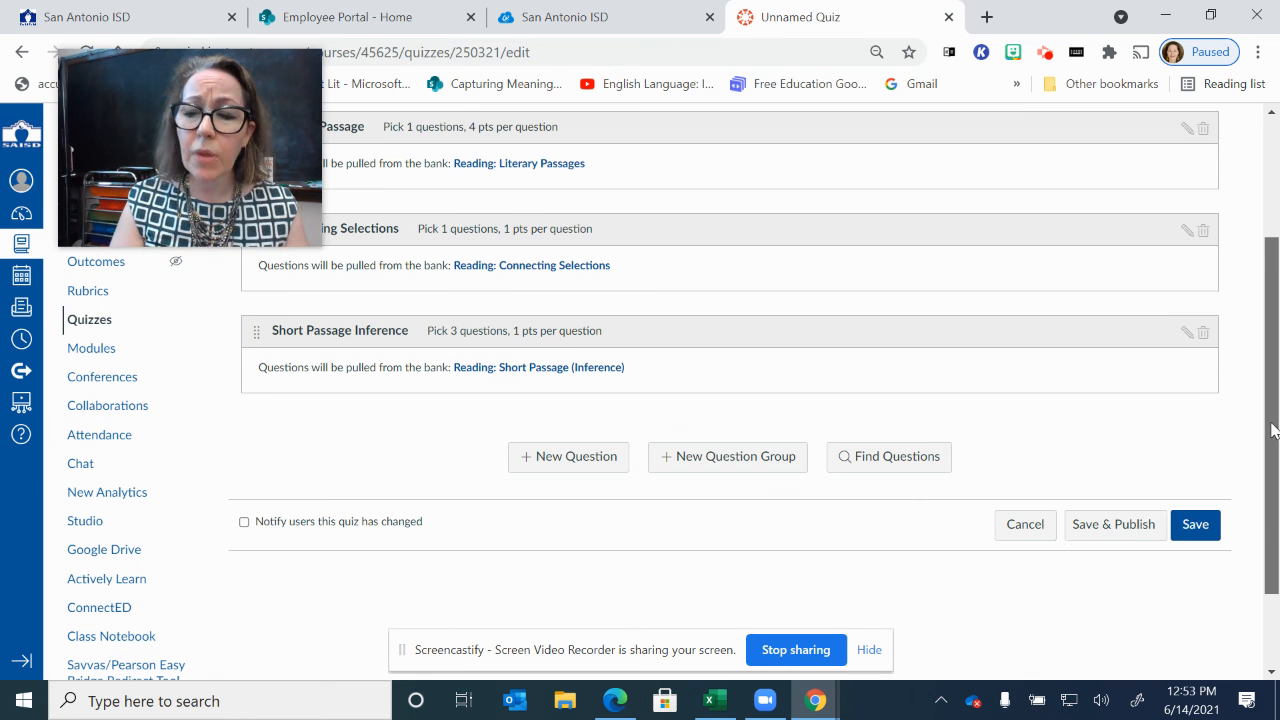
{"action": "left_click", "coordinate": [1021, 534]}
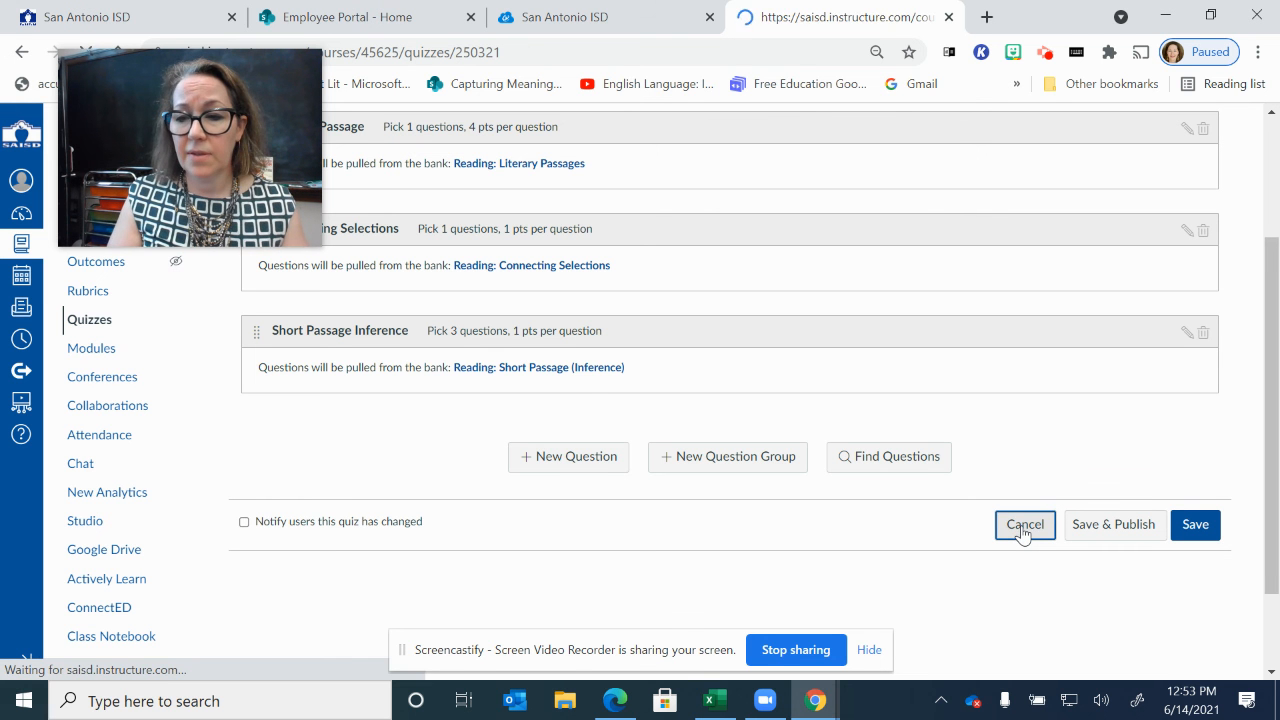
{"action": "left_click", "coordinate": [1000, 194]}
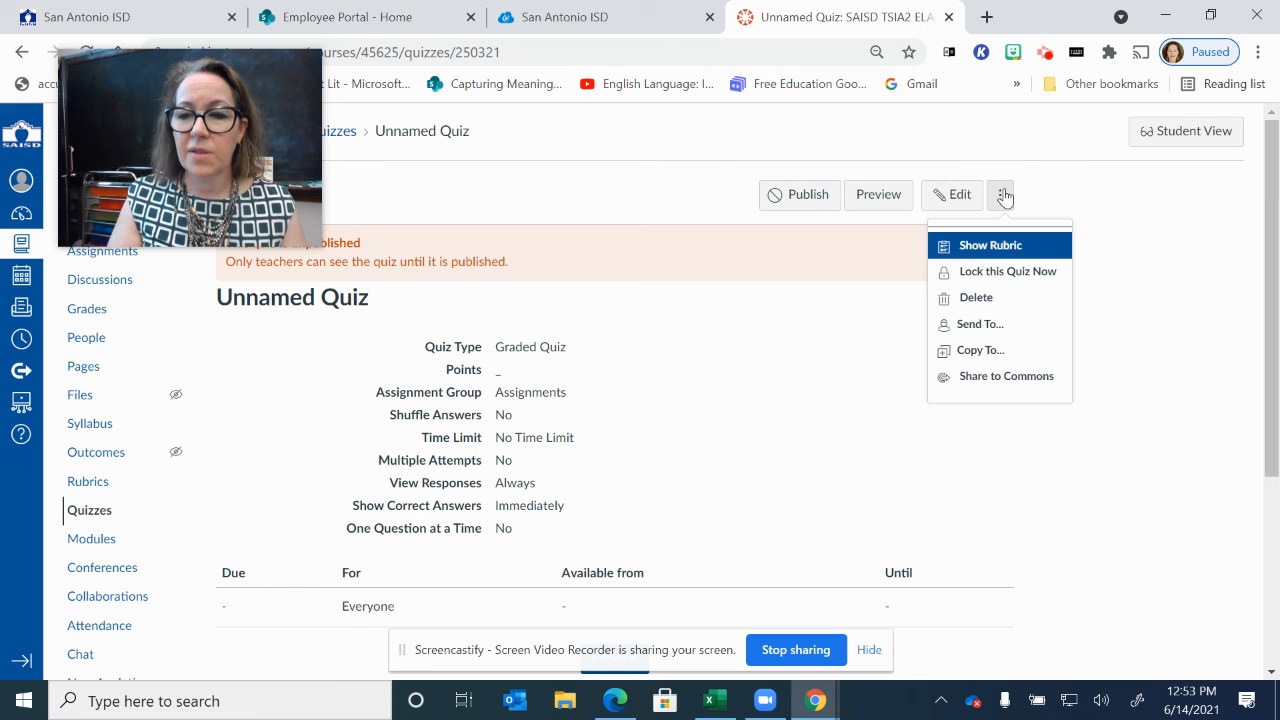
{"action": "left_click", "coordinate": [972, 297]}
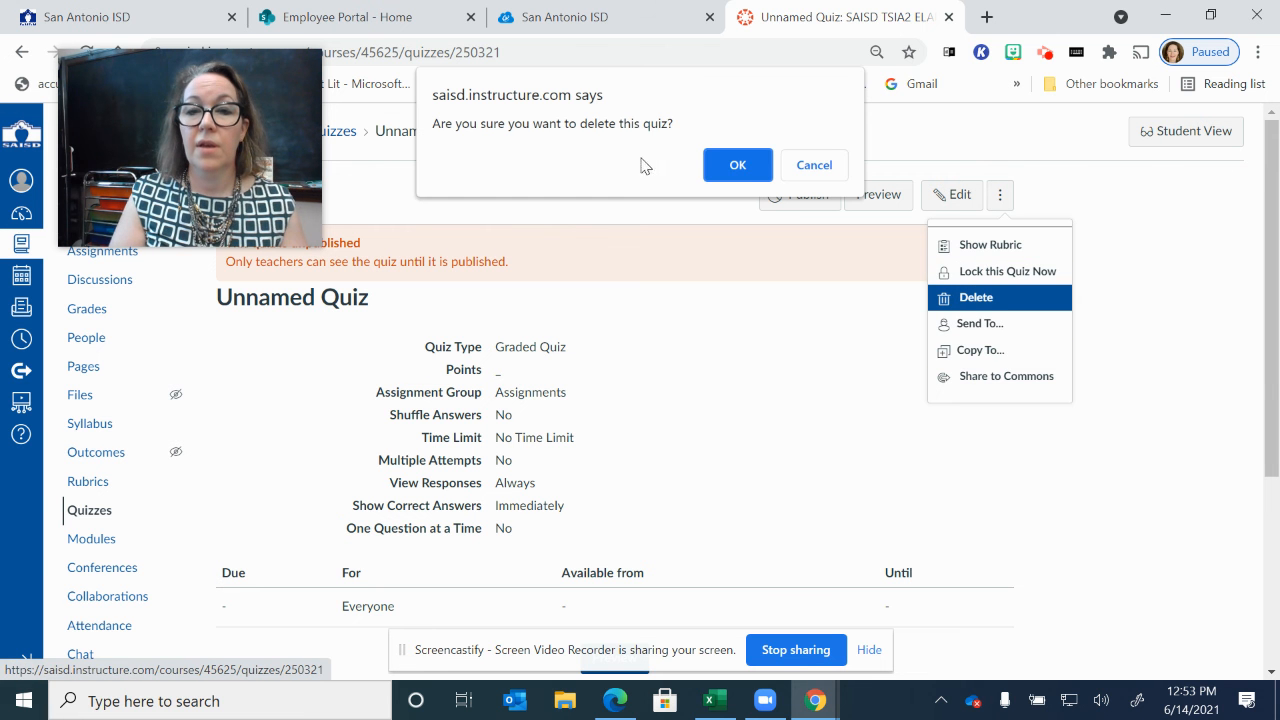
{"action": "left_click", "coordinate": [740, 166]}
{"action": "left_click_drag", "start_coordinate": [206, 196], "coordinate": [1012, 165]}
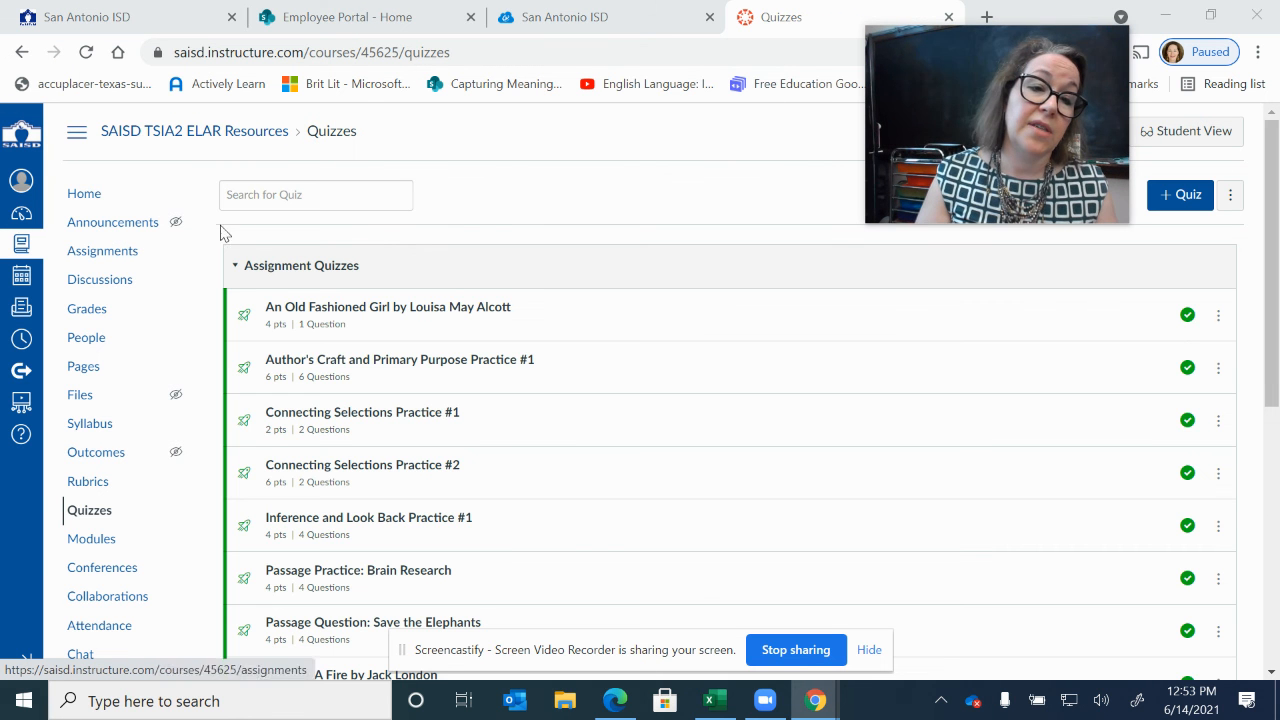